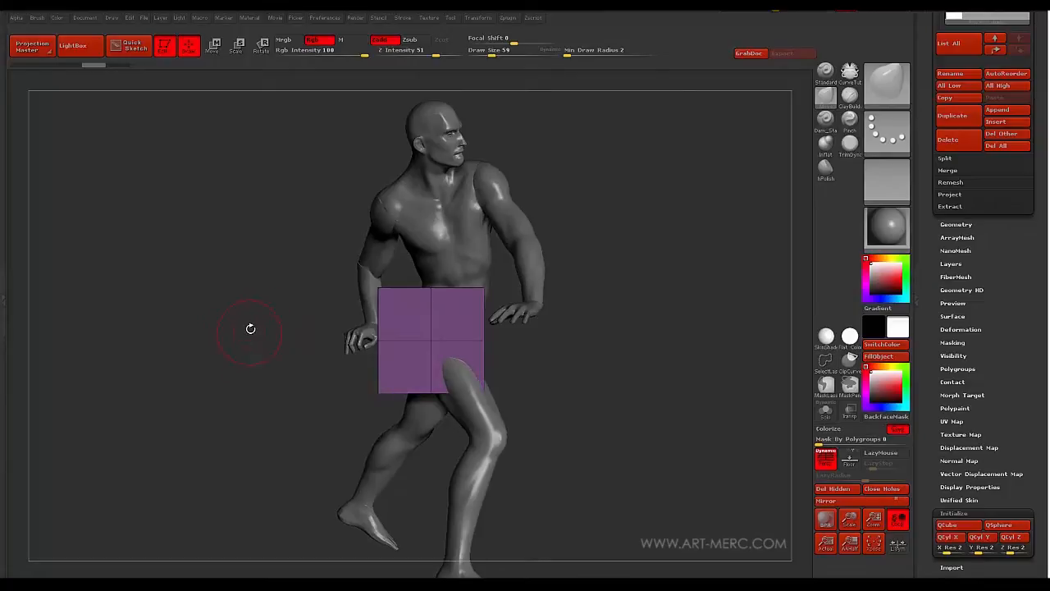
Select the figure's upper-arm subtool, try a ClayBuildup stroke on its shoulder and undo it
left_click_drag(250, 328, 251, 325)
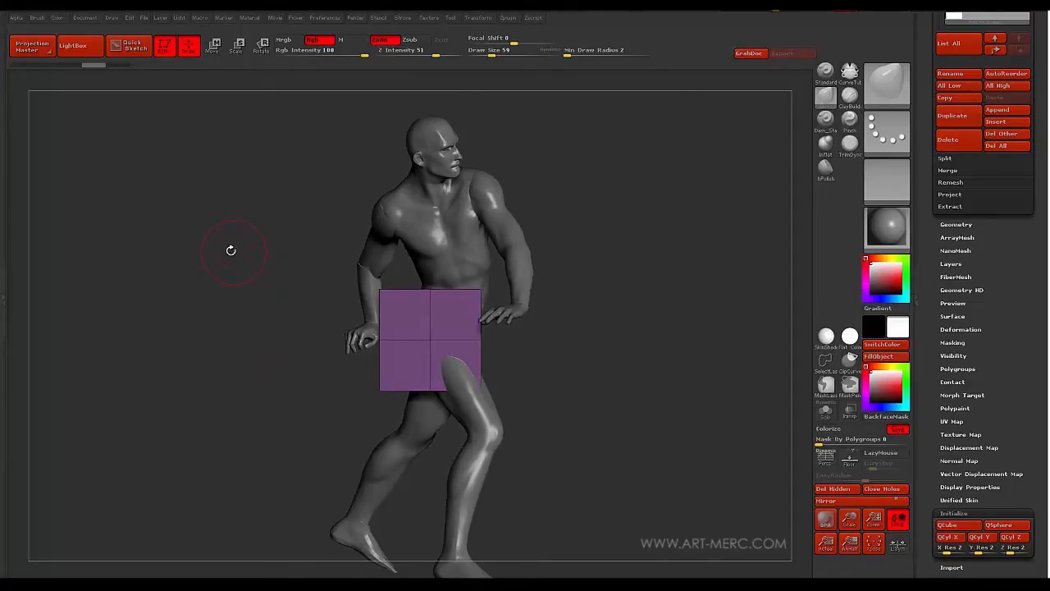
left_click_drag(230, 251, 263, 265)
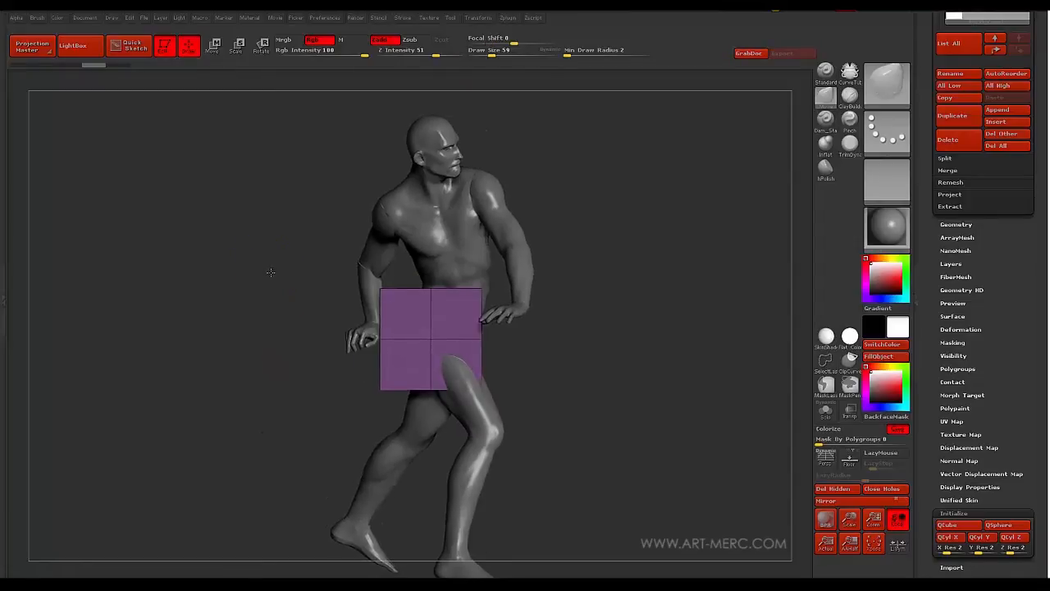
left_click_drag(271, 273, 269, 309, "alt")
mouse_move(264, 274)
left_mouse_down("alt")
mouse_move(265, 300)
mouse_move(296, 296)
mouse_move(246, 277)
mouse_move(258, 297)
mouse_move(276, 227)
mouse_move(264, 287)
mouse_move(273, 261)
mouse_move(282, 282)
left_mouse_up("alt")
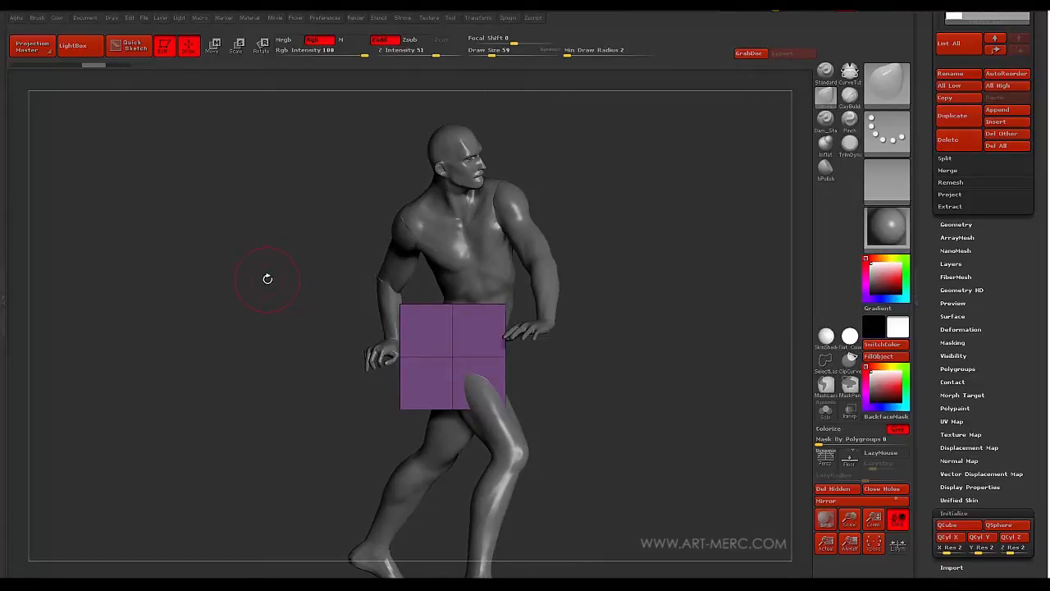
left_click_drag(242, 265, 265, 254, "alt")
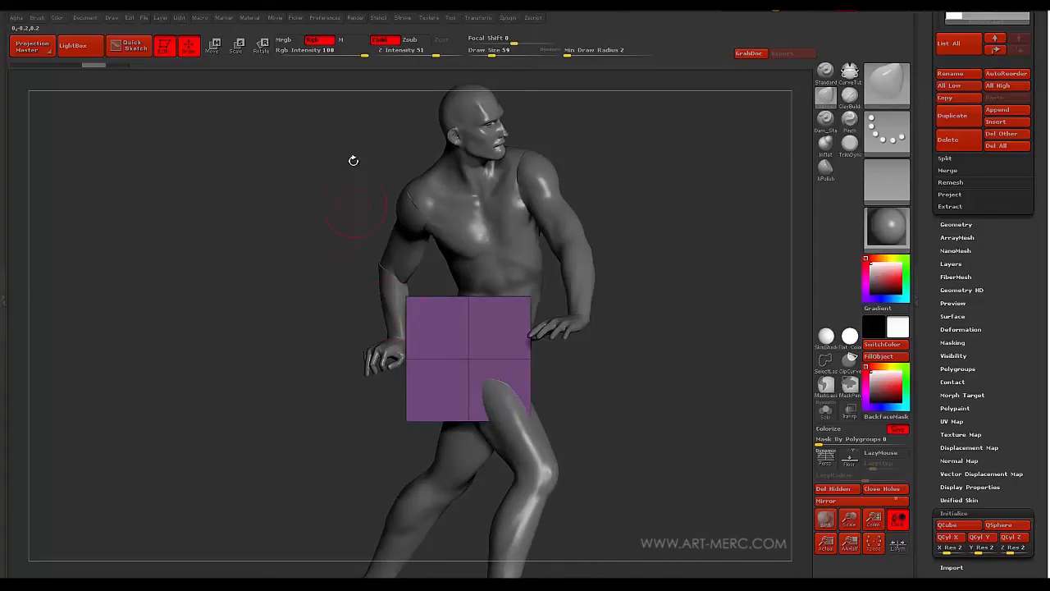
left_click(398, 222, "alt")
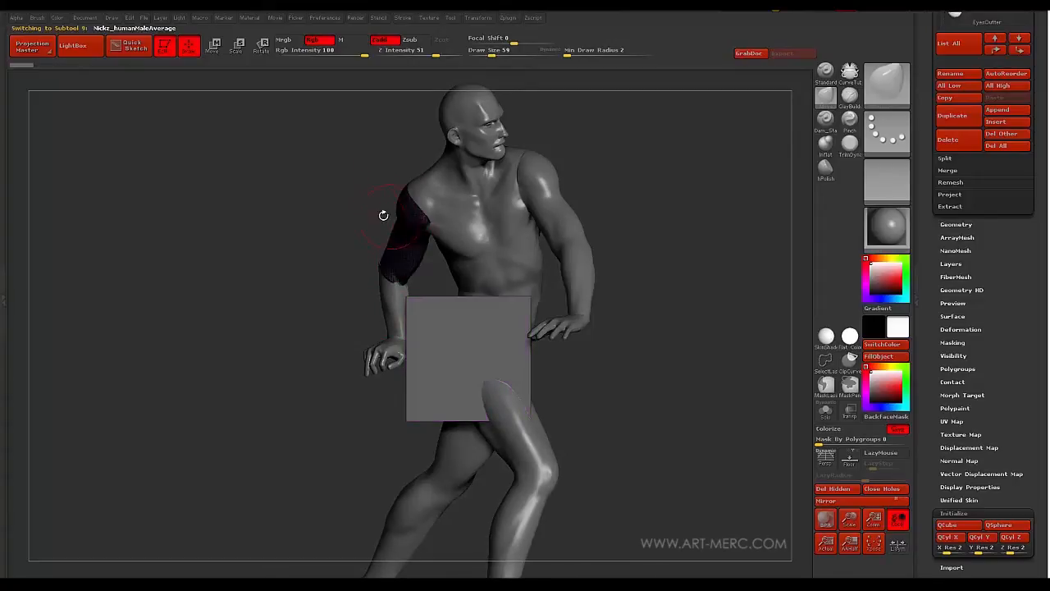
mouse_move(334, 203)
left_mouse_down()
mouse_move(334, 221)
mouse_move(279, 201)
mouse_move(295, 276)
mouse_move(315, 244)
left_mouse_up()
left_click(850, 98)
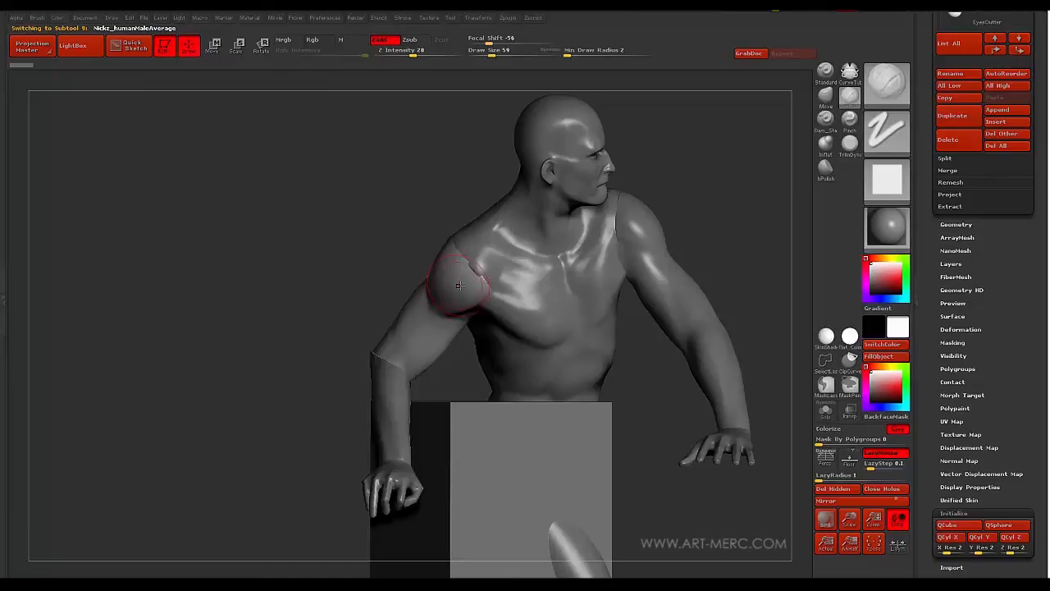
left_click_drag(448, 288, 461, 285)
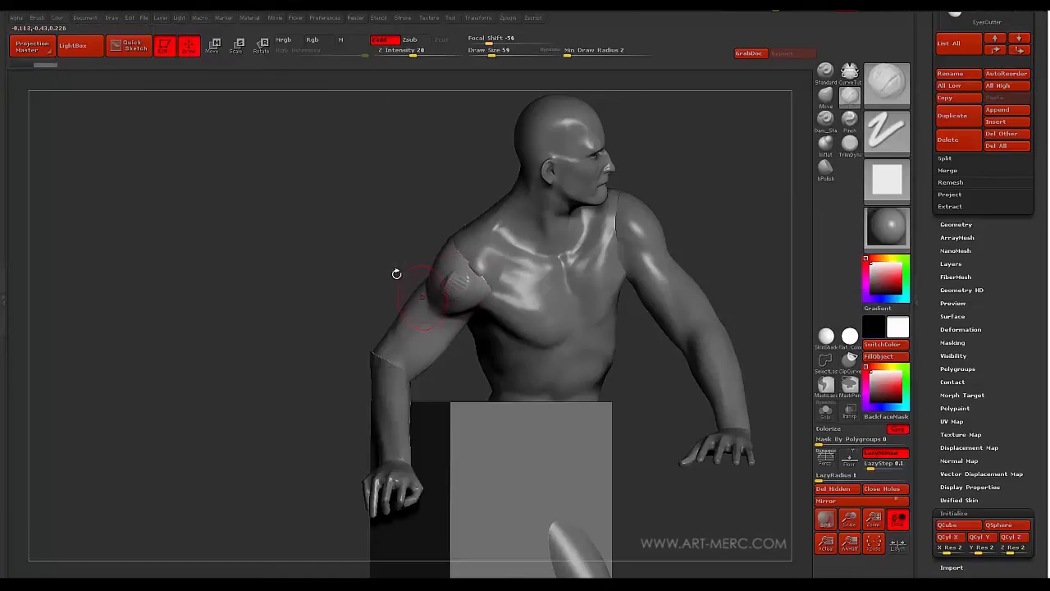
key("ctrl+z")
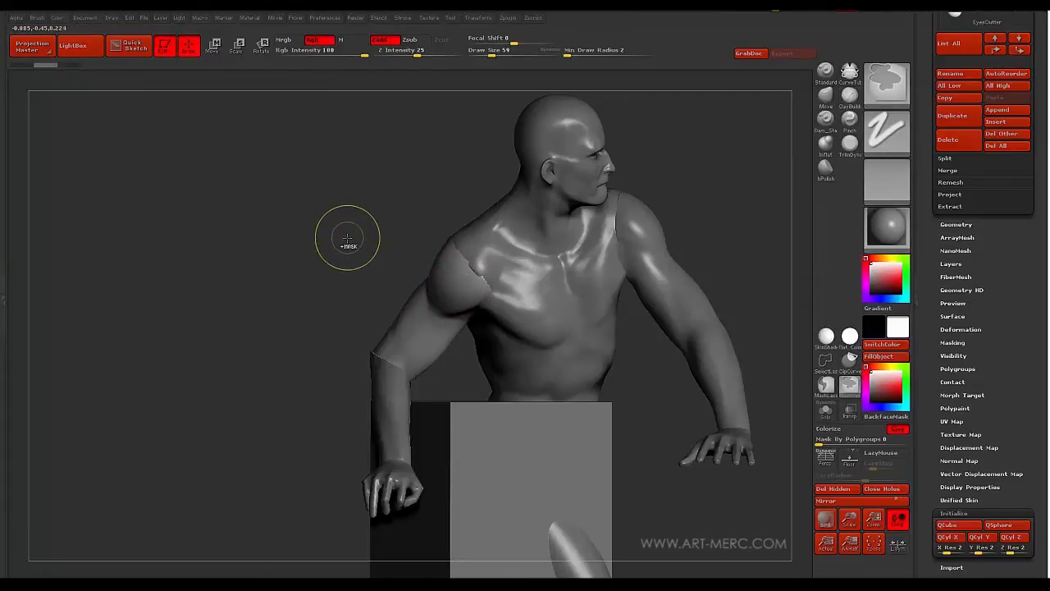
mouse_move(363, 236)
left_mouse_down()
mouse_move(342, 233)
mouse_move(354, 235)
mouse_move(341, 205)
mouse_move(344, 255)
mouse_move(315, 257)
mouse_move(323, 251)
mouse_move(321, 279)
mouse_move(310, 269)
mouse_move(329, 242)
mouse_move(342, 254)
left_mouse_up()
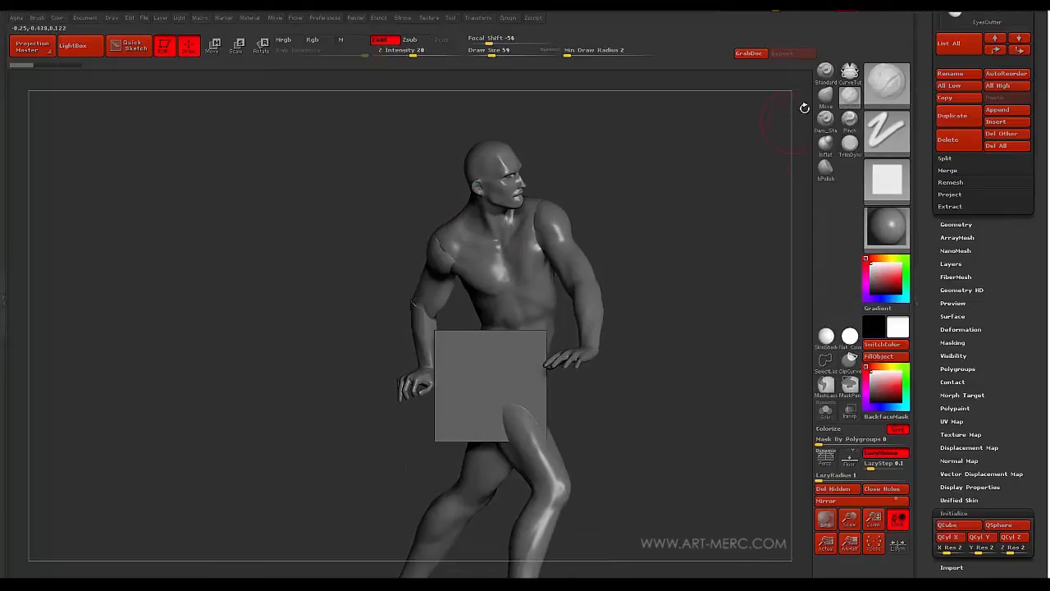
Try pulling the upper arm's shoulder outward using the Move brush with a draw size of 165, and undo it
left_click(827, 96)
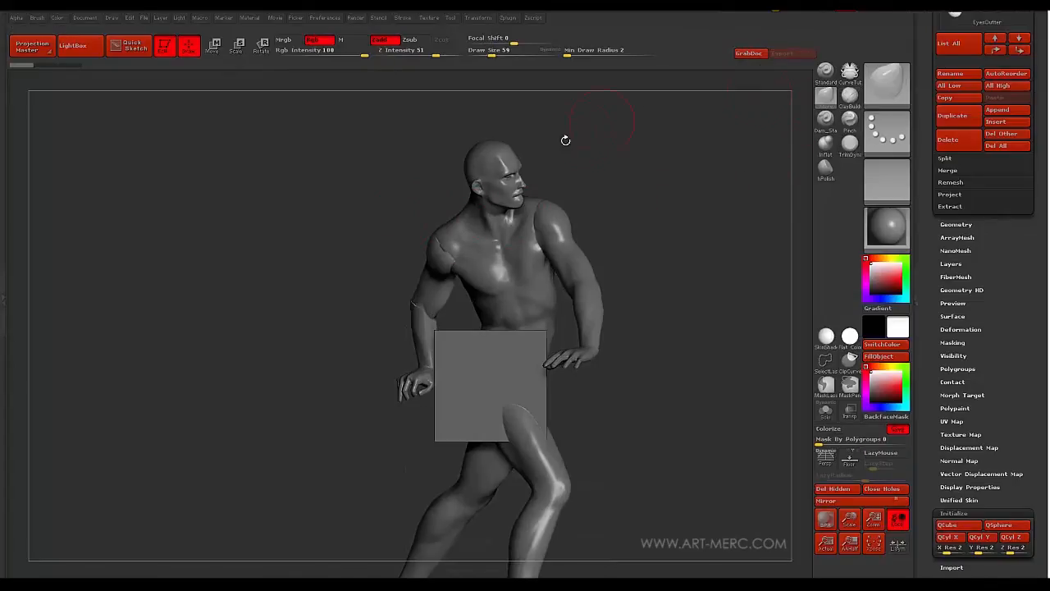
mouse_move(356, 220)
left_mouse_down("alt")
mouse_move(374, 206)
mouse_move(379, 241)
mouse_move(368, 238)
mouse_move(380, 239)
left_mouse_up("alt")
key("s")
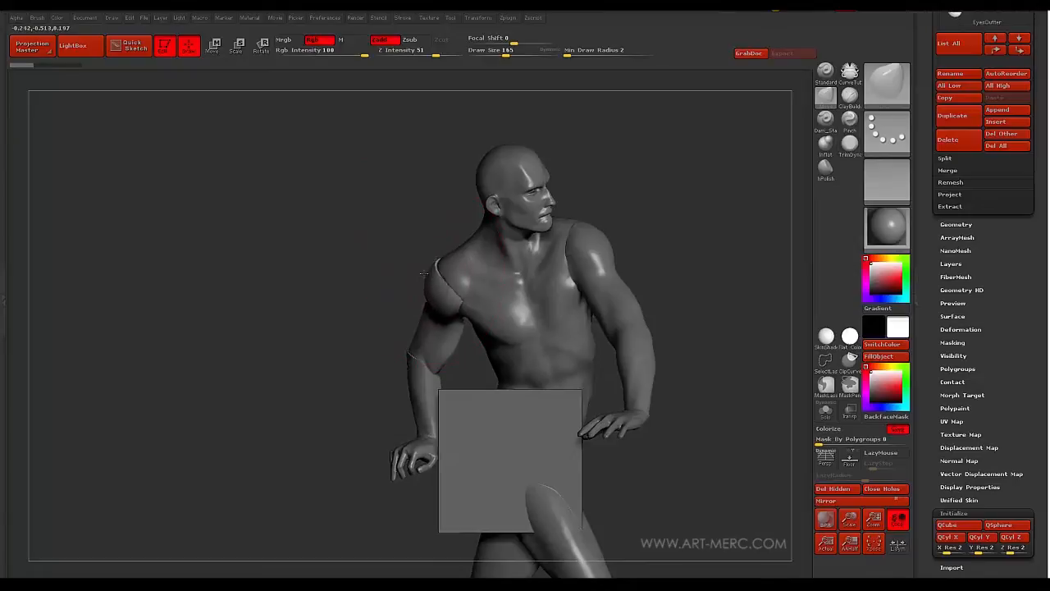
mouse_move(452, 301)
left_mouse_down()
mouse_move(400, 272)
mouse_move(324, 271)
mouse_move(373, 275)
left_mouse_up()
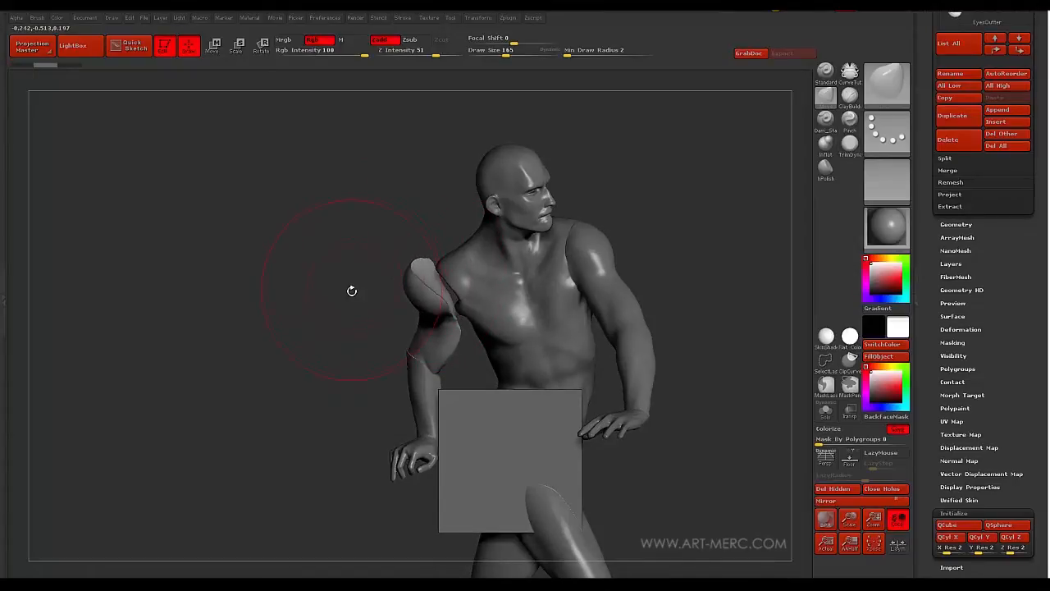
key("ctrl+z")
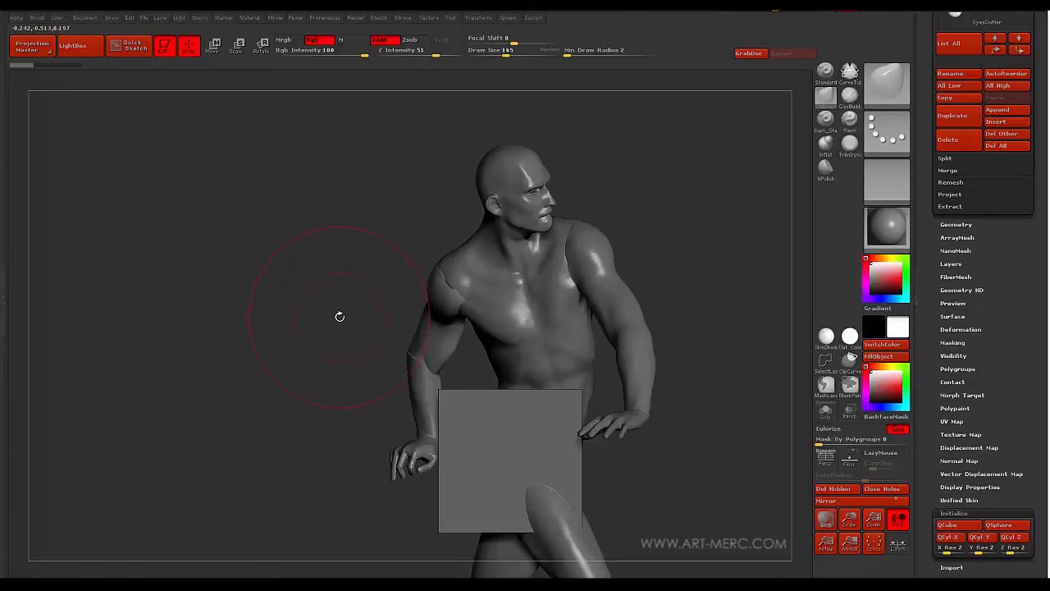
mouse_move(335, 328)
left_mouse_down()
mouse_move(329, 336)
mouse_move(330, 283)
mouse_move(341, 376)
left_mouse_up()
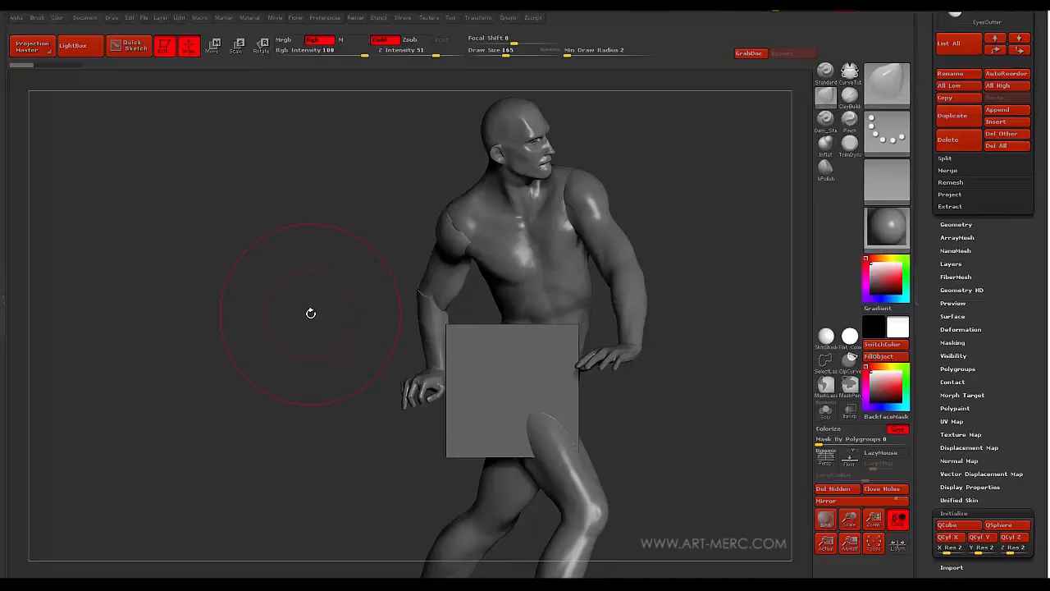
Cycle through the Move, Scale and Rotate modes, return to Move, and draw a vertical transpose line from the cube's lower corner to head height
key("w")
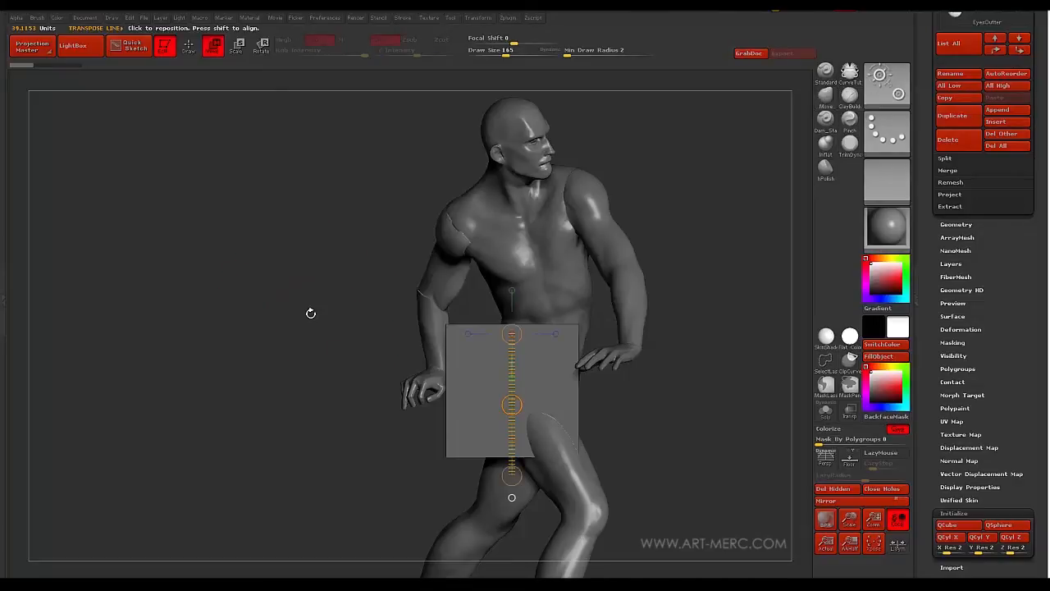
key("e")
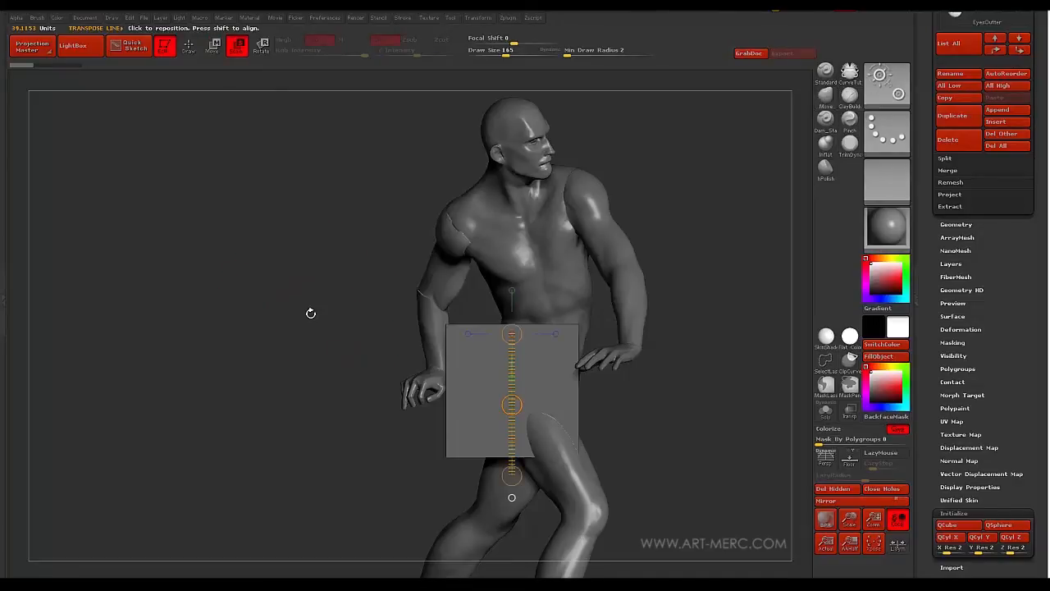
key("r")
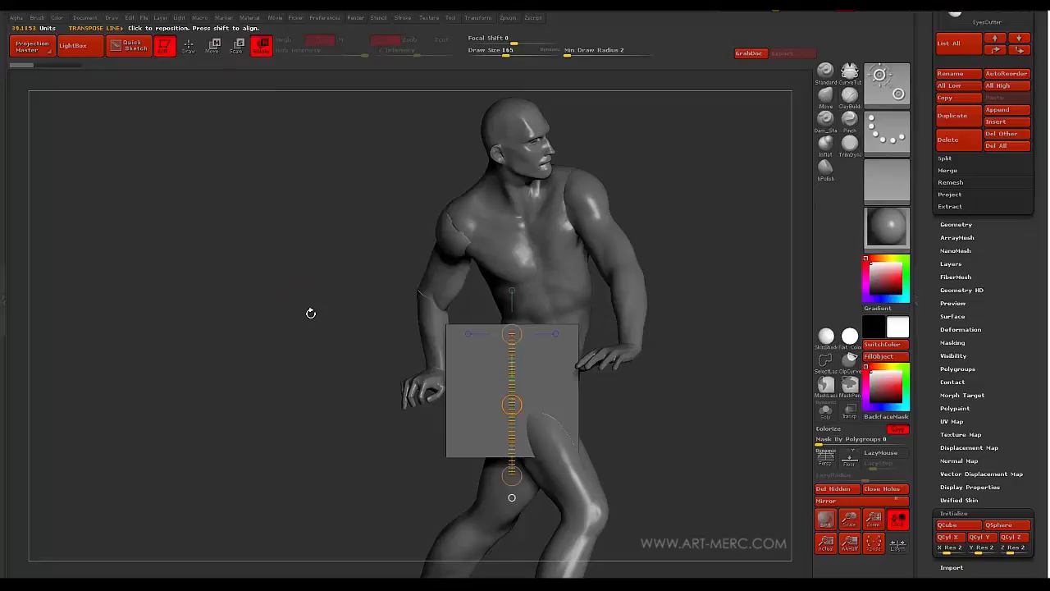
key("w")
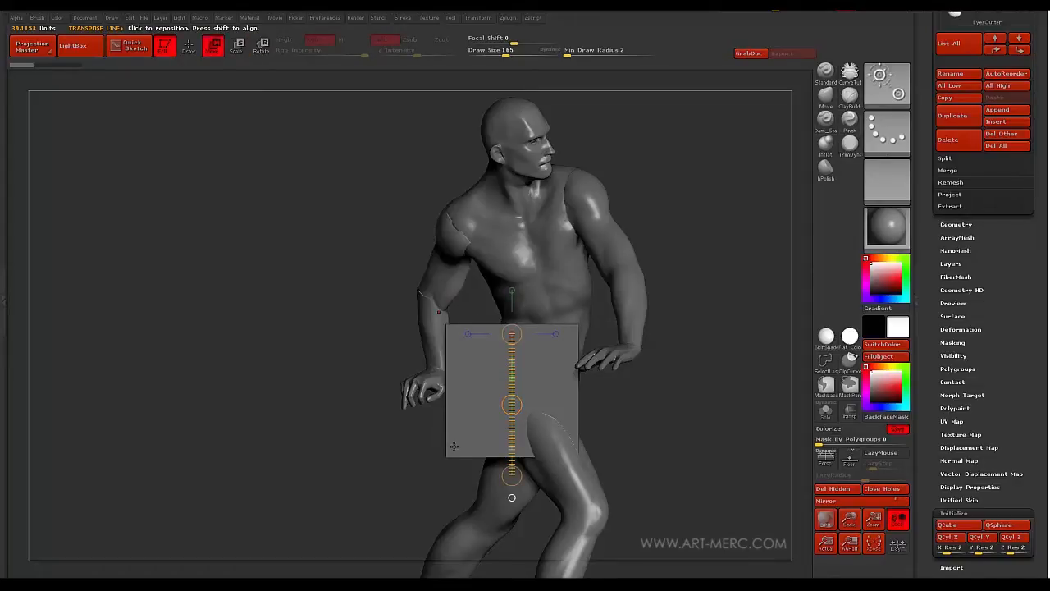
left_click_drag(452, 453, 452, 142)
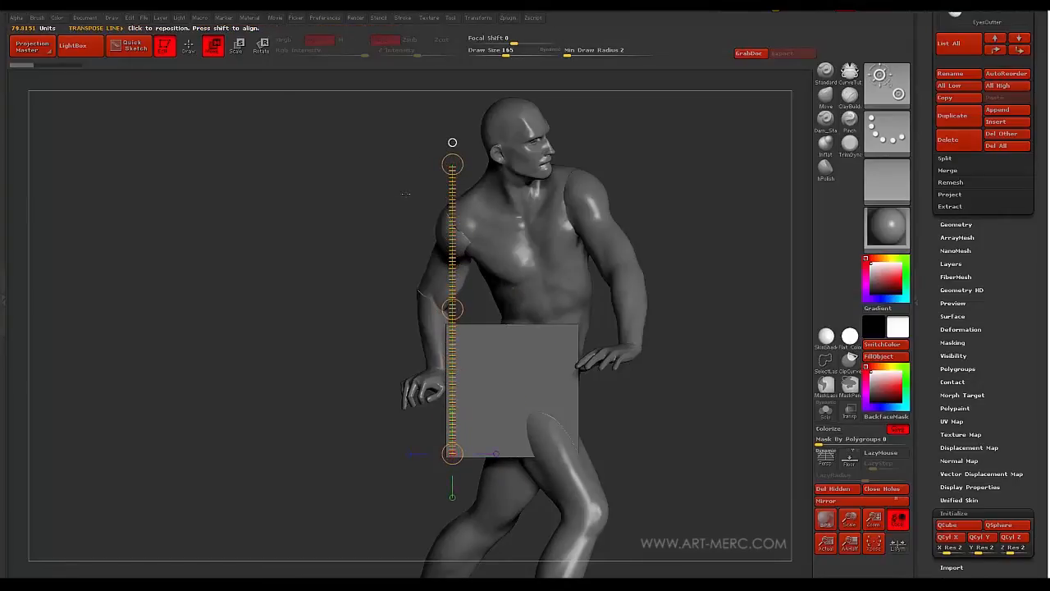
Make the cube the active subtool and isolate it with Solo mode
mouse_move(336, 270)
left_mouse_down("alt")
mouse_move(335, 307)
mouse_move(337, 287)
left_mouse_up("alt")
left_click_drag(356, 250, 338, 261, "alt")
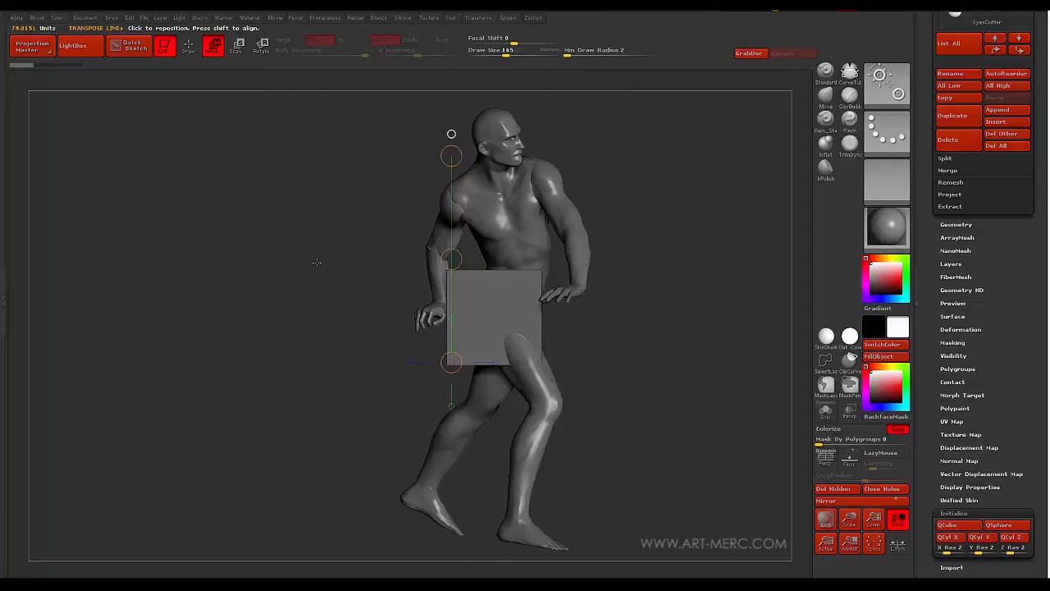
left_click_drag(317, 262, 325, 296, "alt")
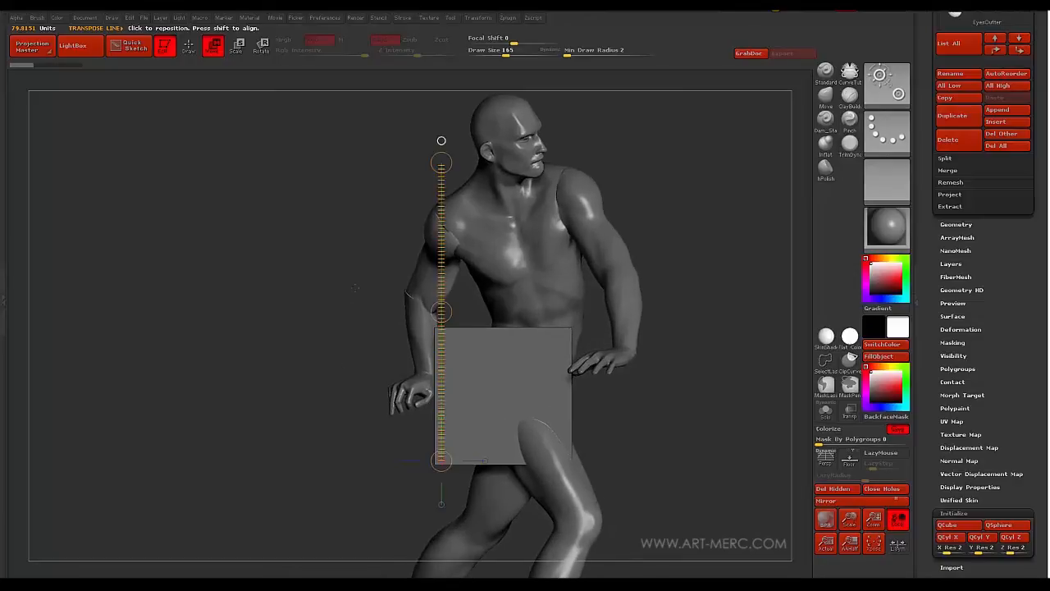
left_click_drag(357, 247, 298, 278, "alt")
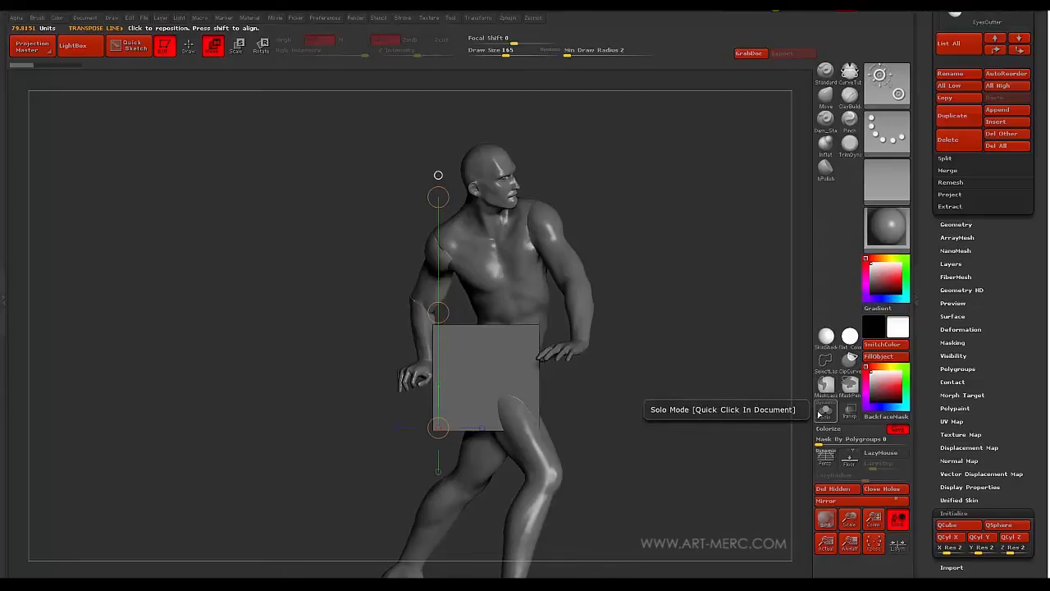
left_click(489, 374, "alt")
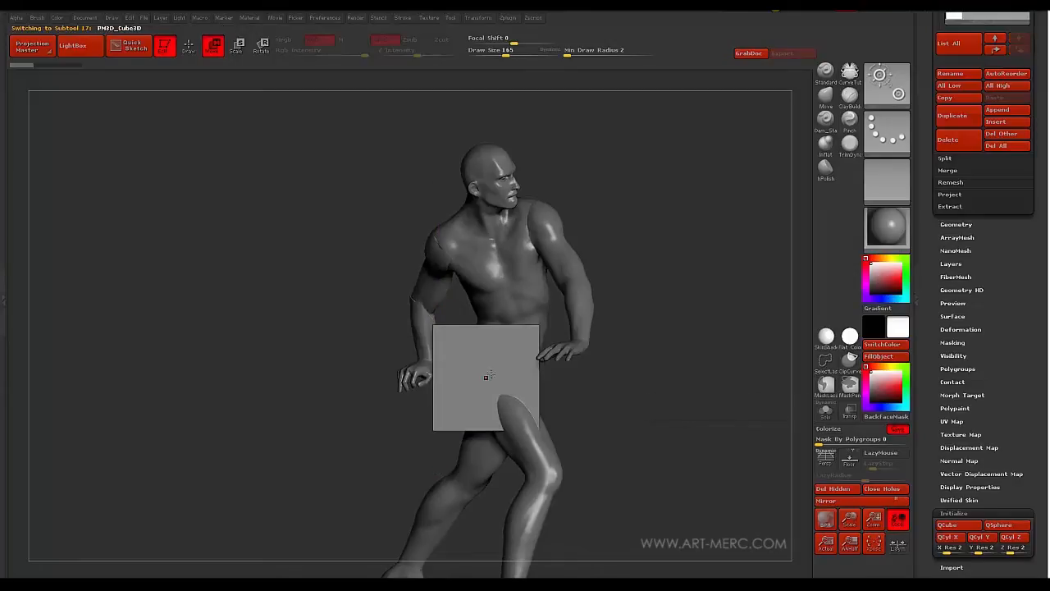
left_click(825, 412)
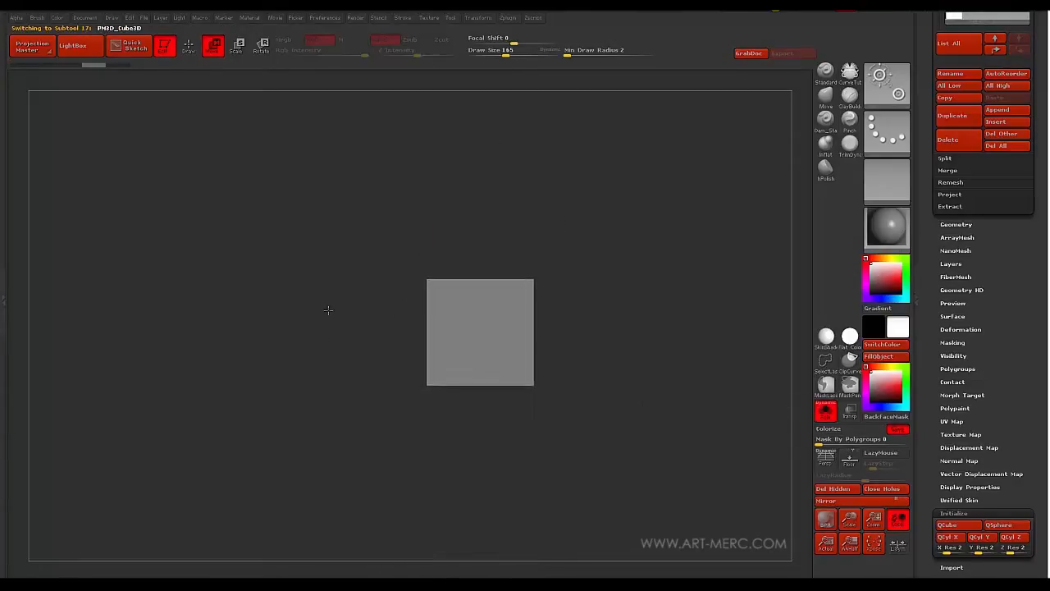
Turn on the polyframe display and the floor grid for the isolated cube
key("f")
left_click_drag(284, 315, 306, 347, "alt")
key("shift+f")
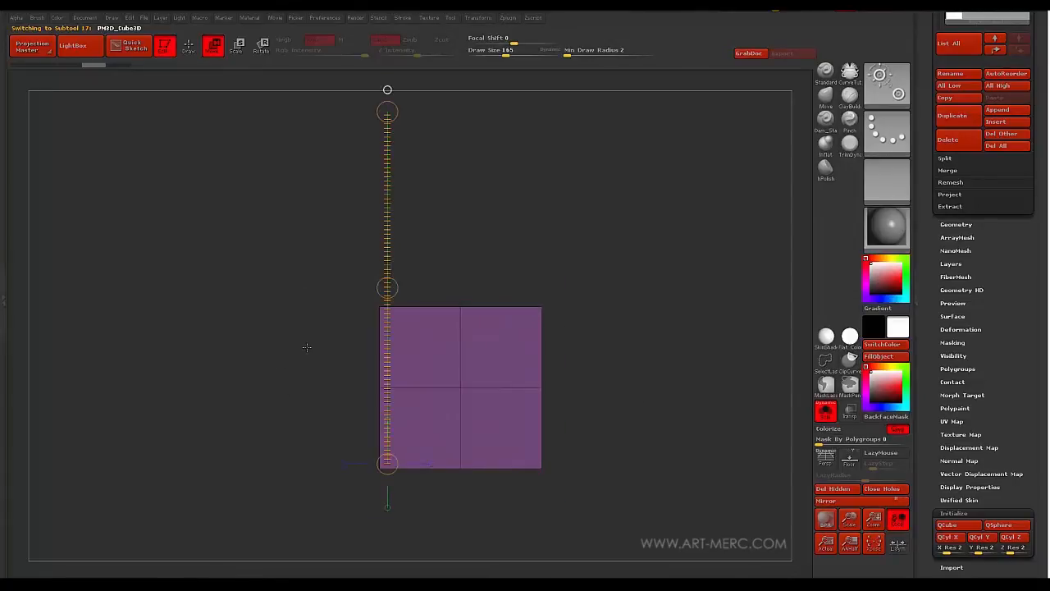
left_click_drag(375, 310, 281, 339, "alt")
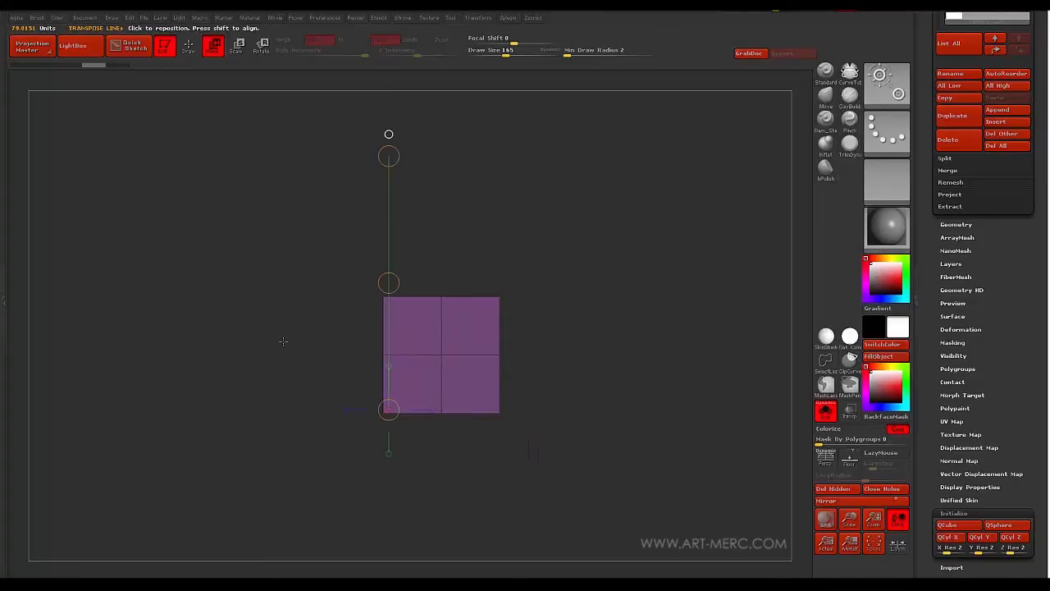
key("shift+p")
left_click_drag(285, 383, 345, 283)
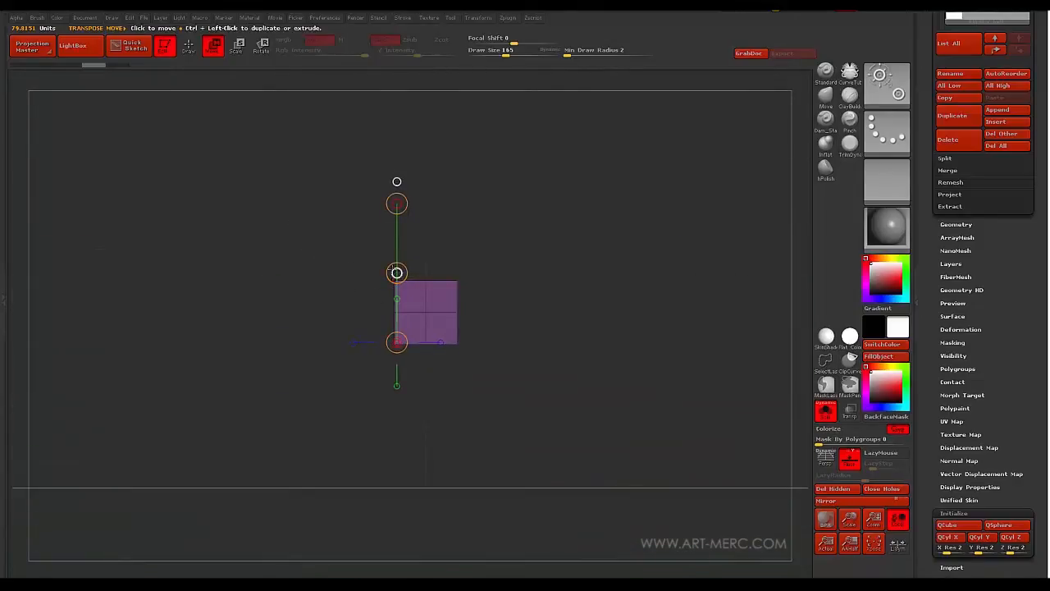
Try the Move, Scale and Rotate actions of the transpose line on the cube, and undo them
key("q")
left_click_drag(450, 286, 427, 286, "alt")
left_click(236, 47)
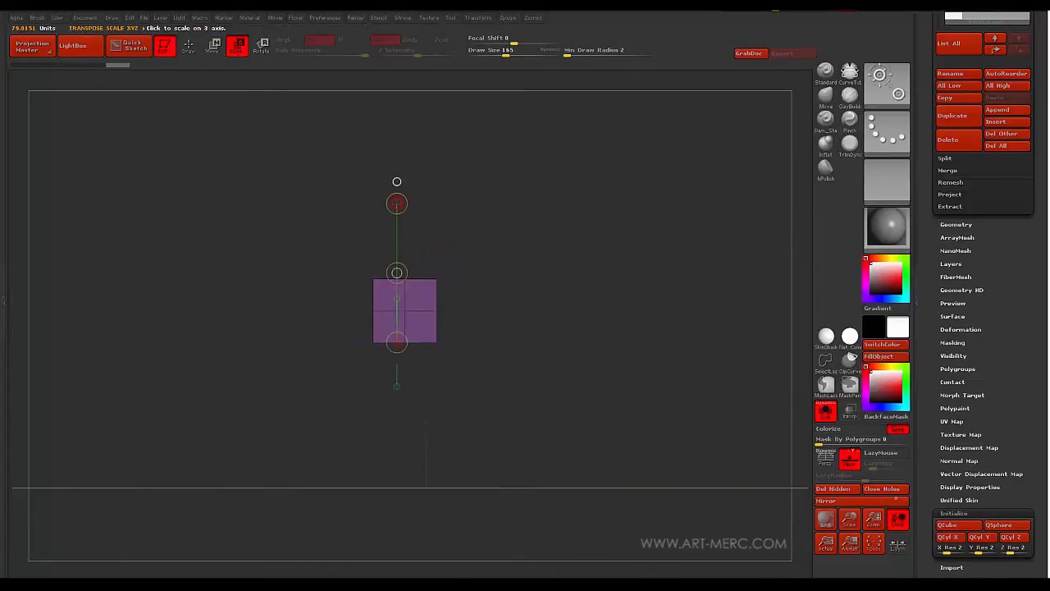
left_click_drag(397, 204, 369, 251)
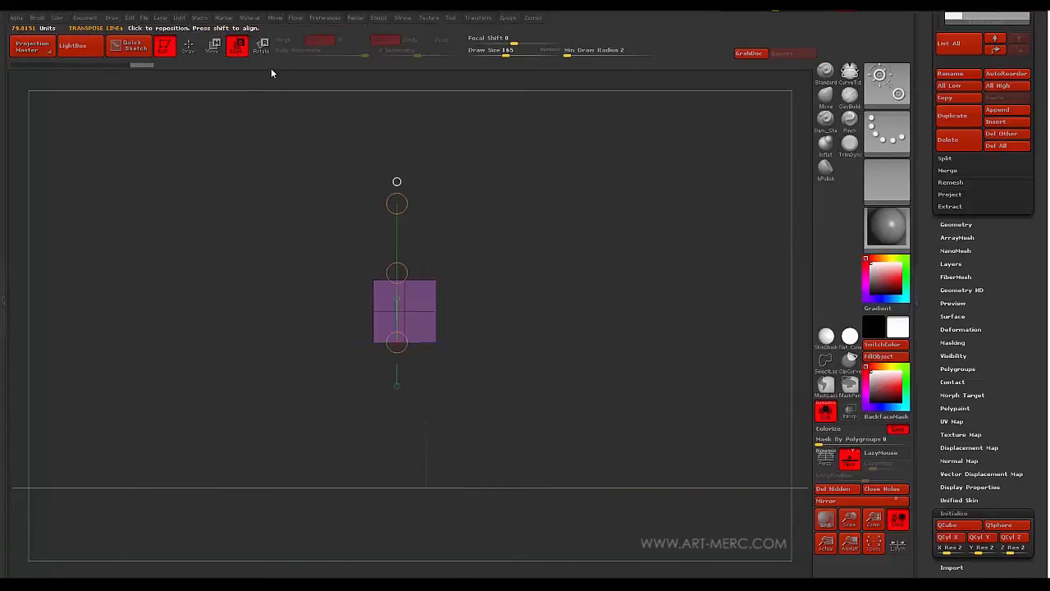
left_click(261, 46)
left_click_drag(388, 205, 279, 282)
key("ctrl+z")
key("ctrl+z")
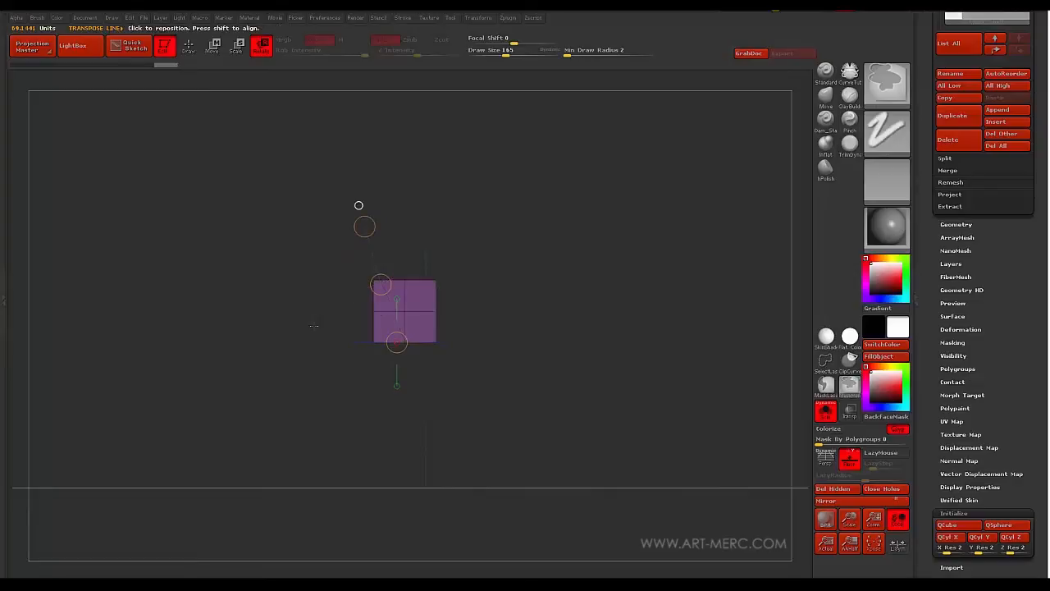
left_click_drag(281, 272, 393, 397)
key("ctrl+z")
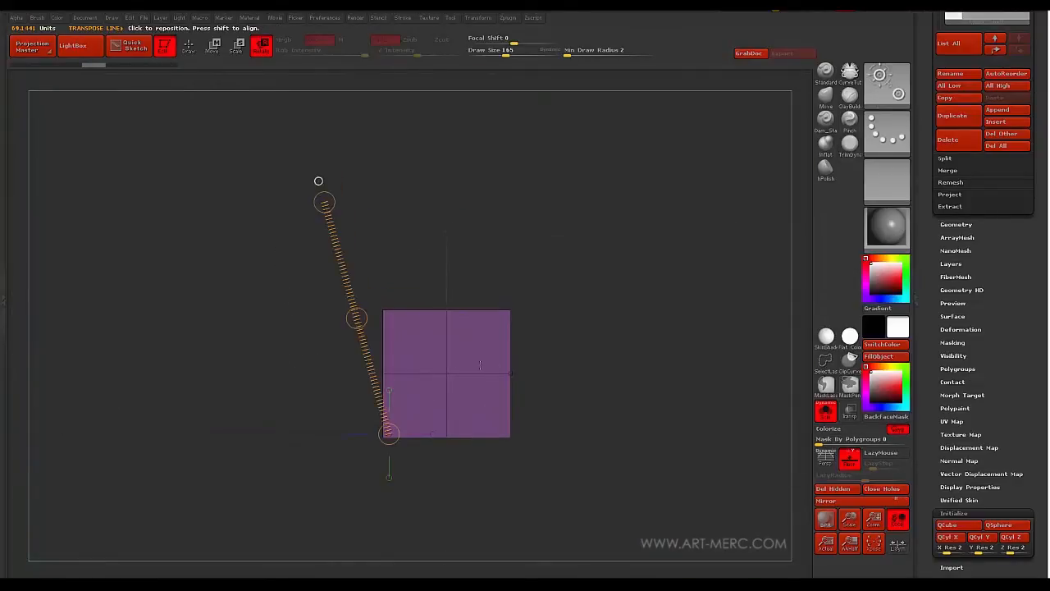
Draw a horizontal transpose line in Move mode, starting at the cube's right edge and extending past its left side
left_click(213, 51)
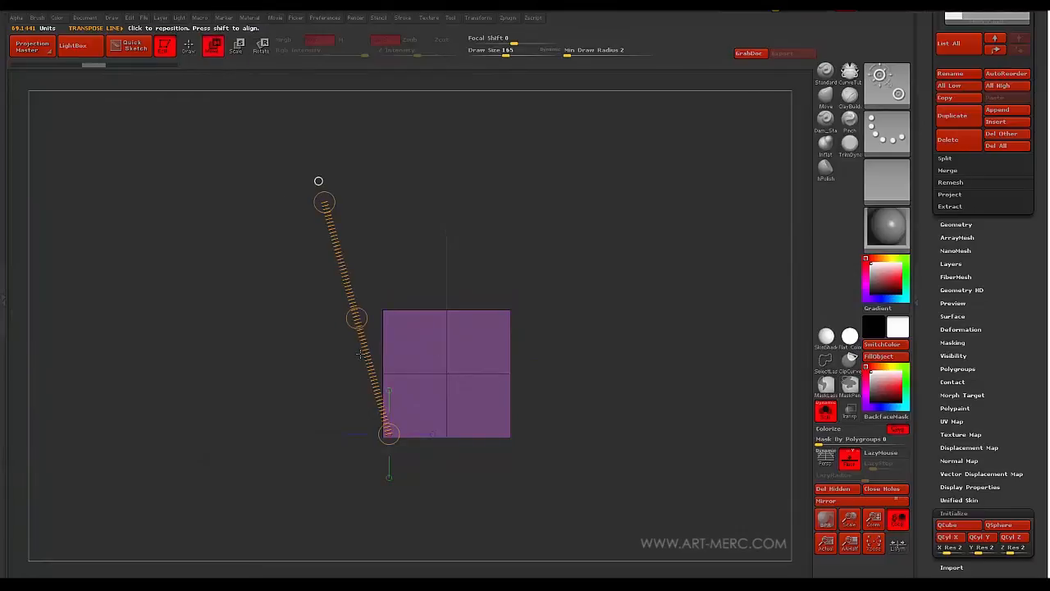
left_click_drag(507, 374, 162, 326, "shift")
mouse_move(167, 270)
left_mouse_down("alt")
mouse_move(289, 252)
mouse_move(277, 218)
mouse_move(287, 261)
left_mouse_up("alt")
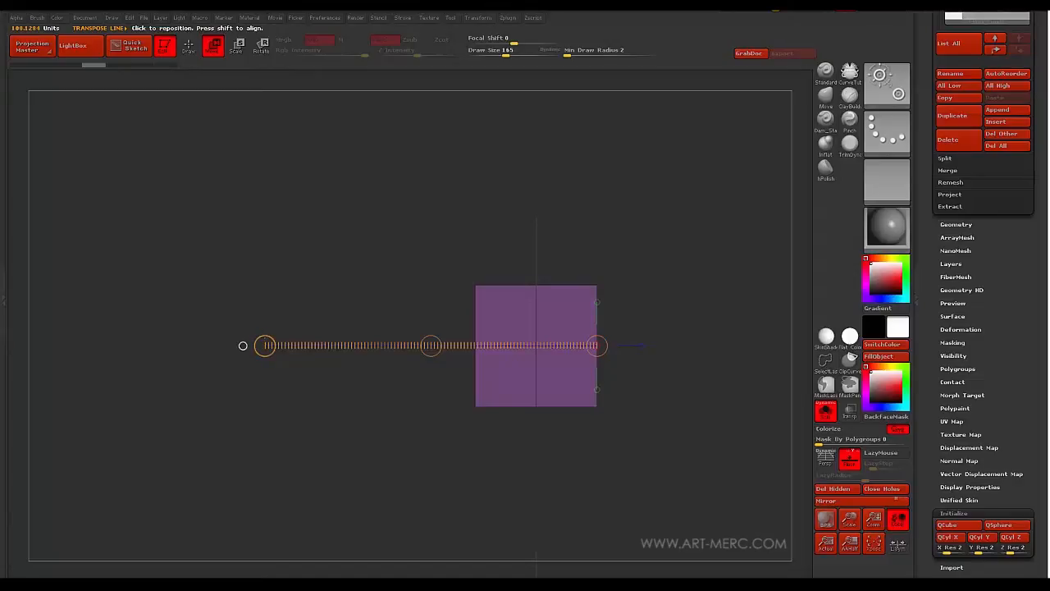
Lengthen the horizontal transpose line to about 163 units and shift the whole line slightly upward
mouse_move(265, 345)
right_mouse_down()
mouse_move(299, 304)
mouse_move(268, 336)
right_mouse_up()
mouse_move(243, 345)
left_mouse_down()
mouse_move(249, 293)
mouse_move(235, 347)
mouse_move(237, 308)
mouse_move(263, 270)
mouse_move(232, 345)
left_mouse_up()
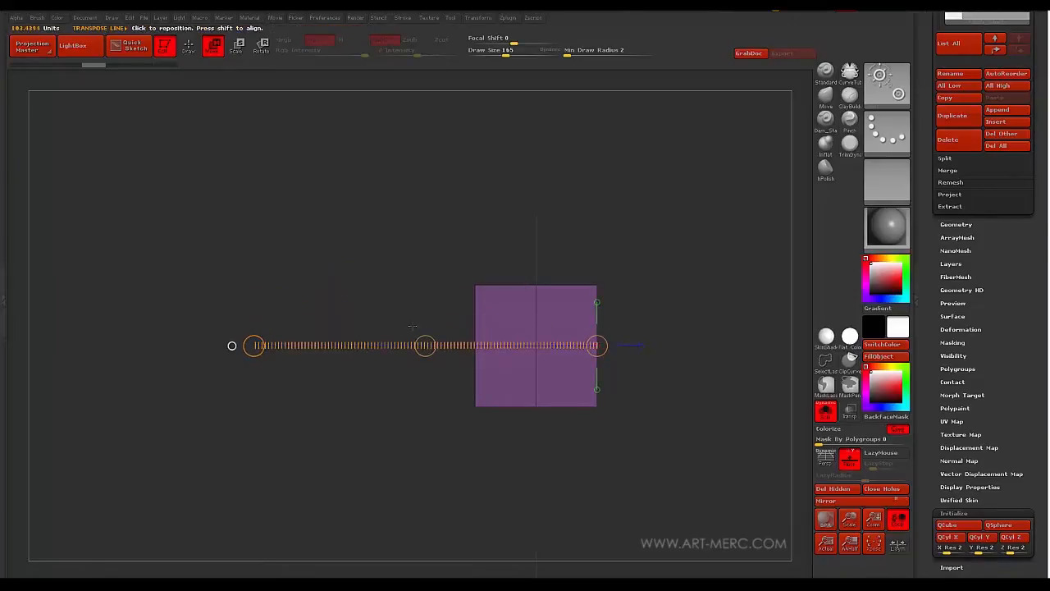
mouse_move(420, 337)
left_mouse_down()
mouse_move(419, 298)
mouse_move(415, 330)
left_mouse_up()
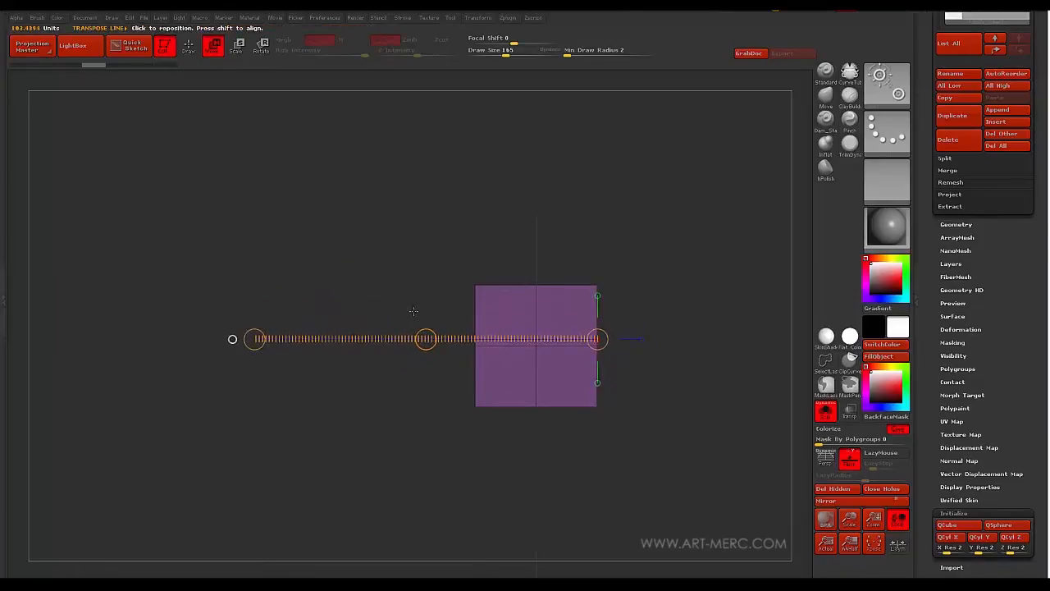
Reposition the horizontal transpose line to start left of the cube and end at its right edge, about 103 units long
mouse_move(619, 337)
left_mouse_down()
mouse_move(612, 288)
mouse_move(614, 339)
left_mouse_up()
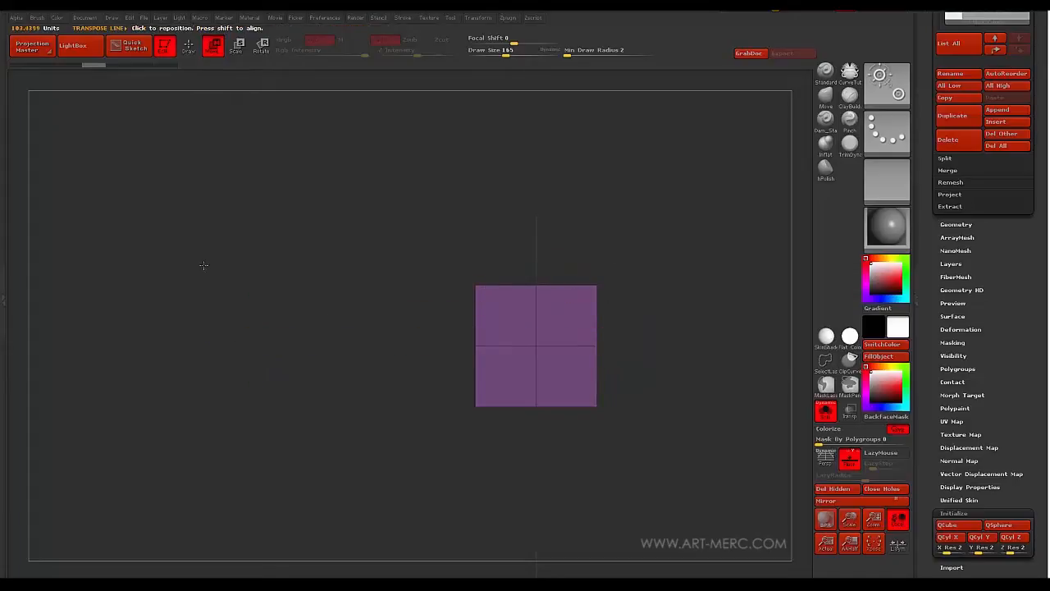
left_click_drag(204, 266, 259, 267, "alt")
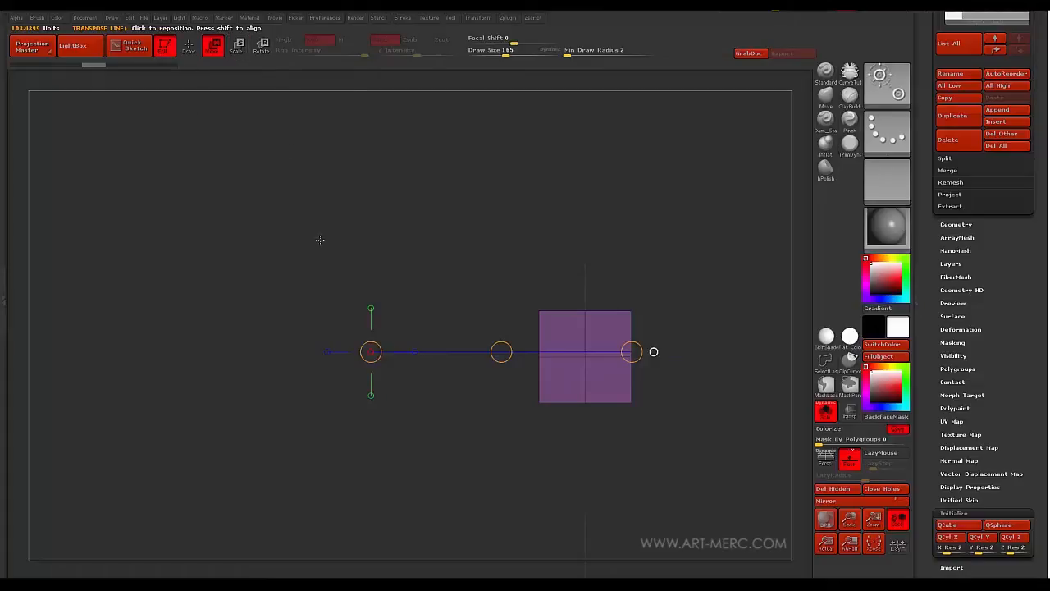
left_click_drag(330, 277, 298, 251)
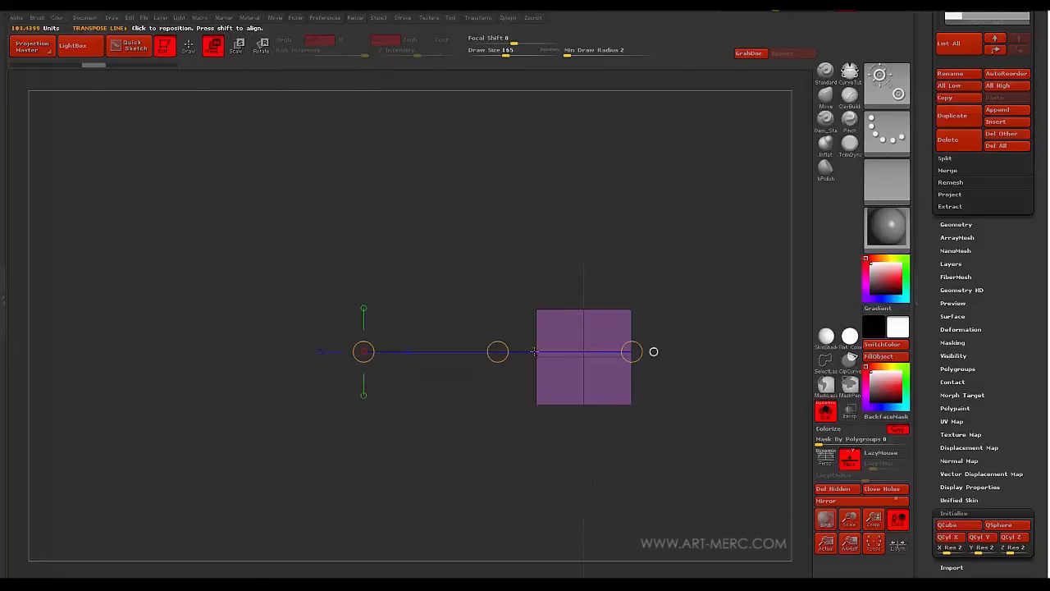
Snap the transpose line to the vertical and horizontal axis directions in turn, using the coloured axis markers around its start point
left_click(364, 308)
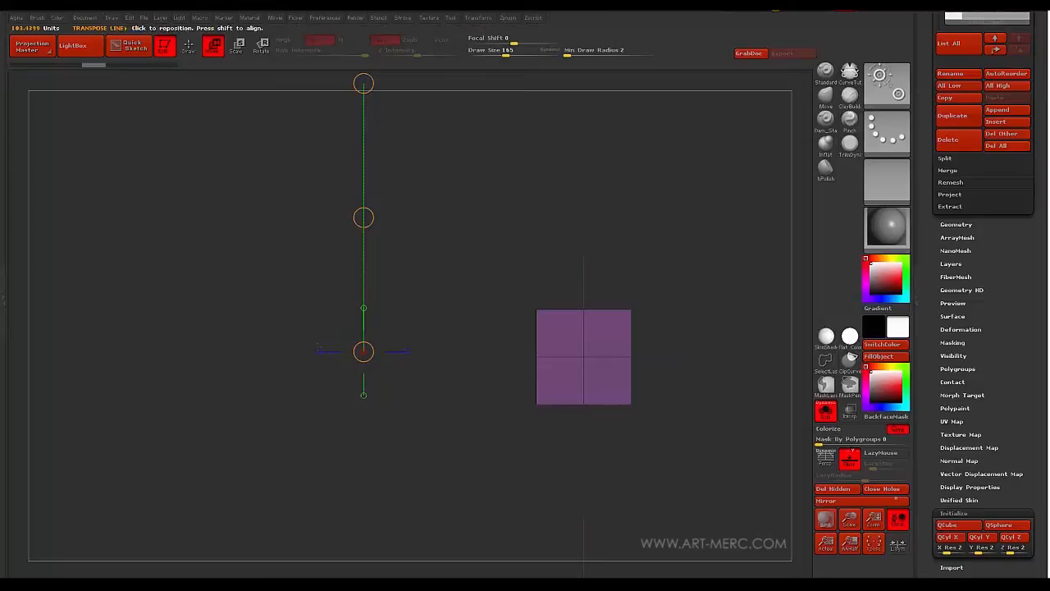
left_click(321, 352)
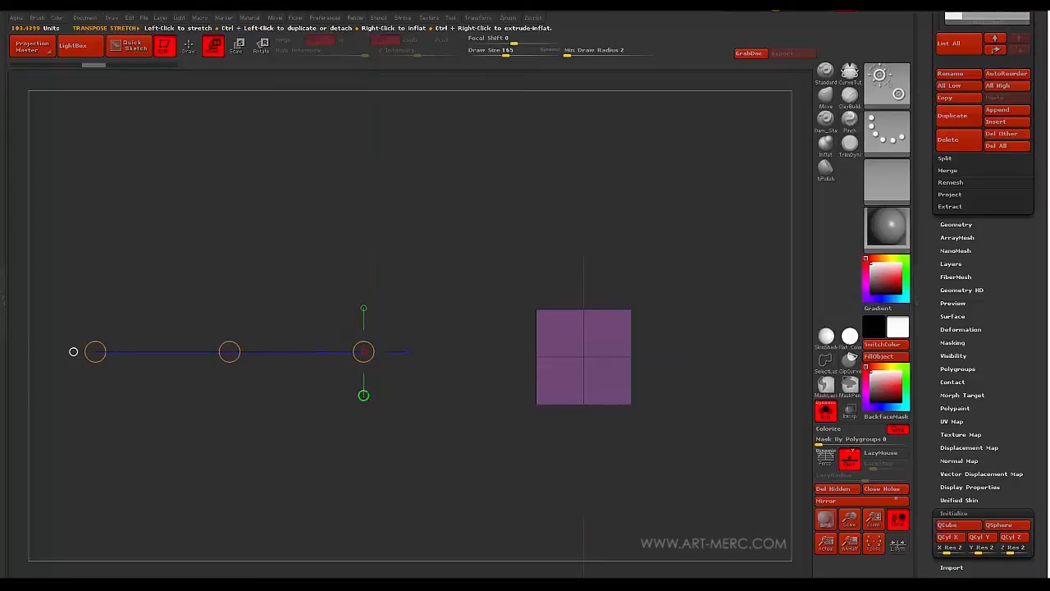
left_click(363, 393)
left_click(405, 351)
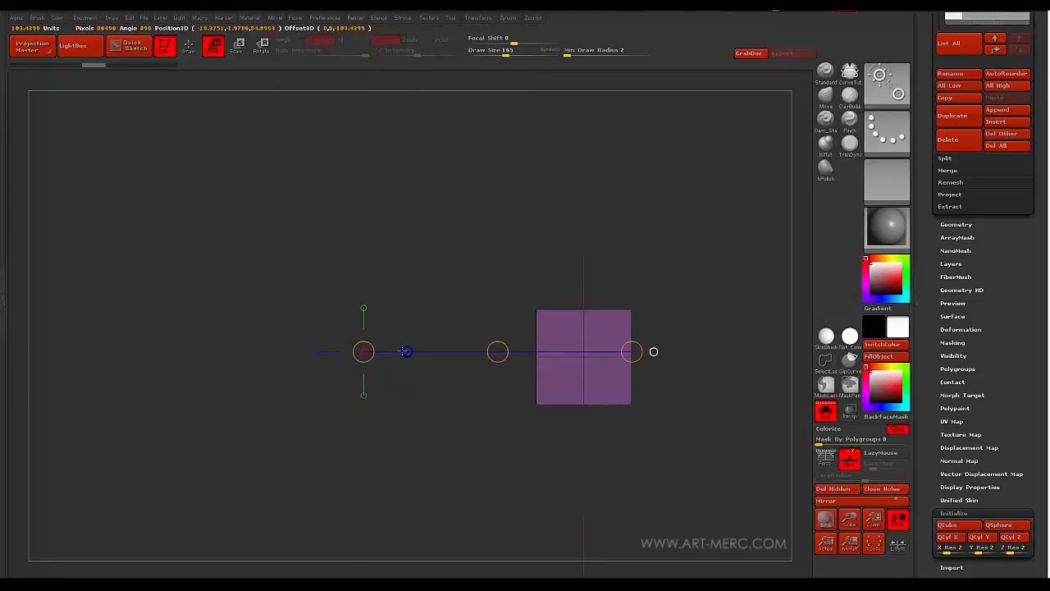
left_click(363, 310)
left_click_drag(323, 274, 323, 297, "alt")
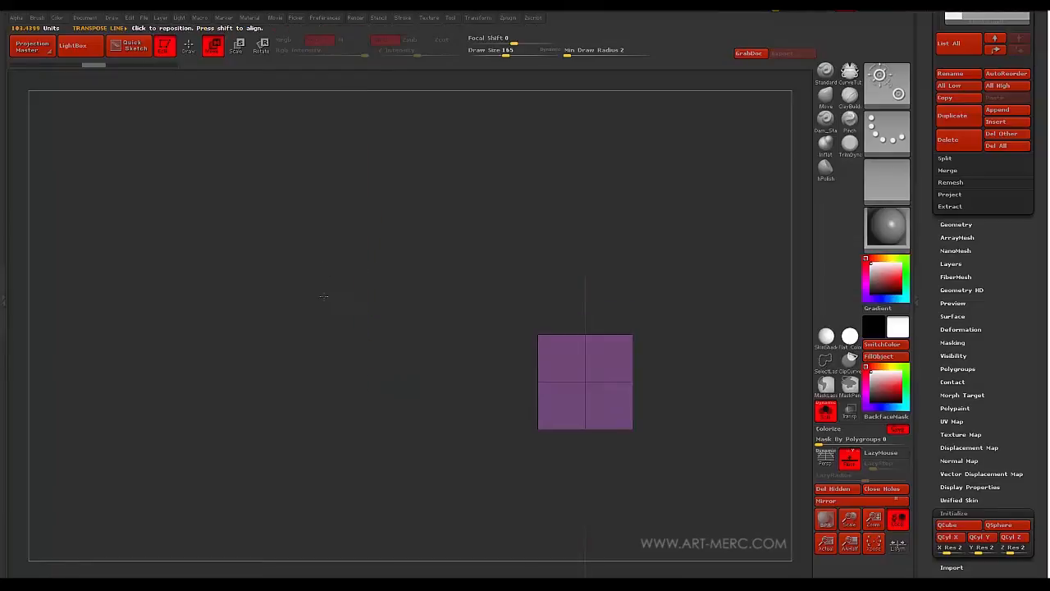
Swing the transpose line's far end around freely, and level it just past the cube's right edge at about 107 units
left_click_drag(373, 106, 294, 506)
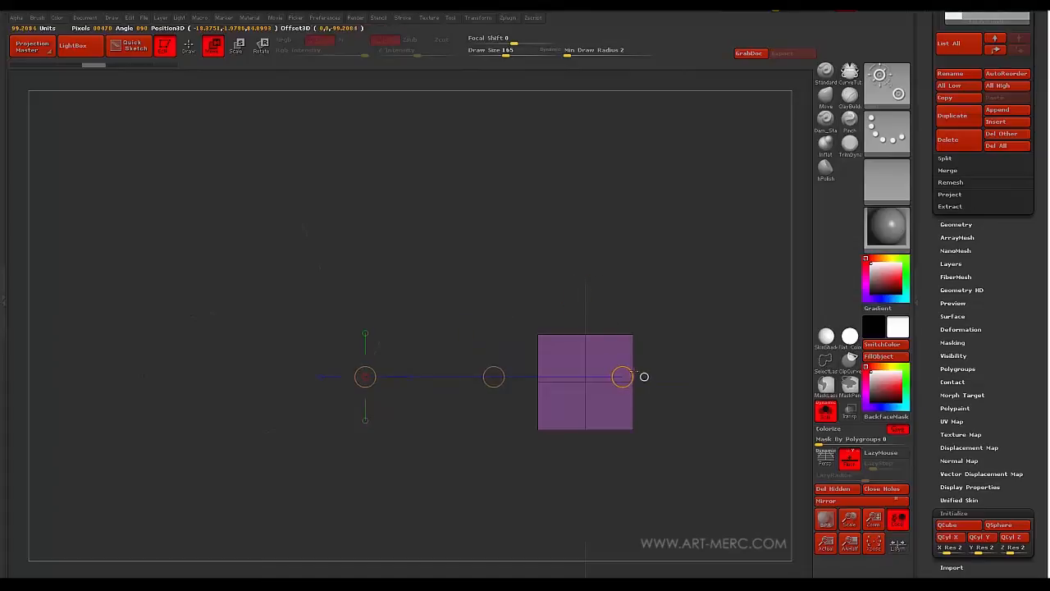
left_click_drag(542, 377, 650, 377)
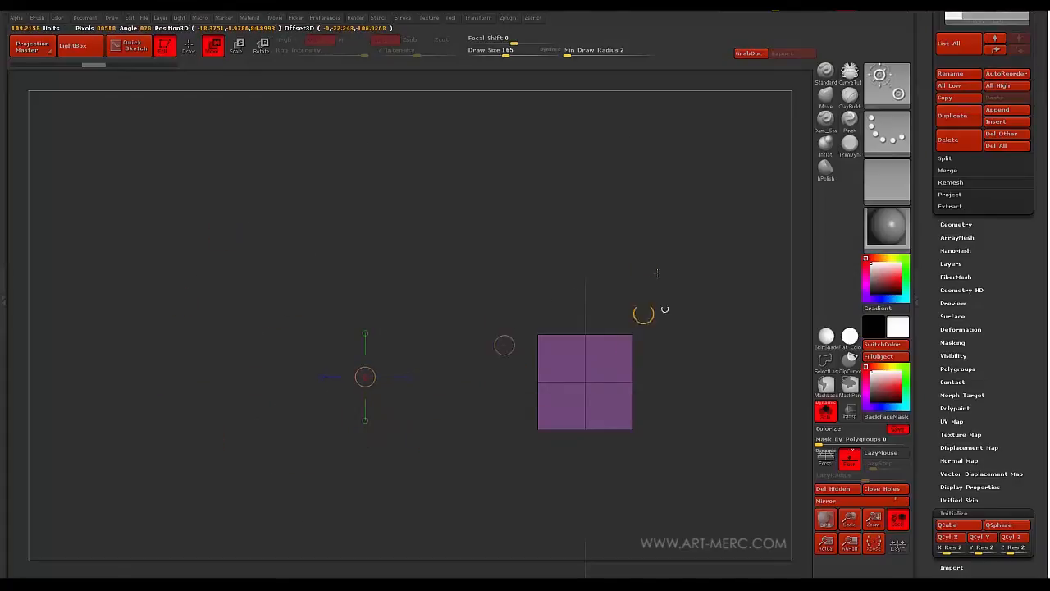
left_click_drag(643, 313, 638, 408)
left_click_drag(605, 216, 664, 376)
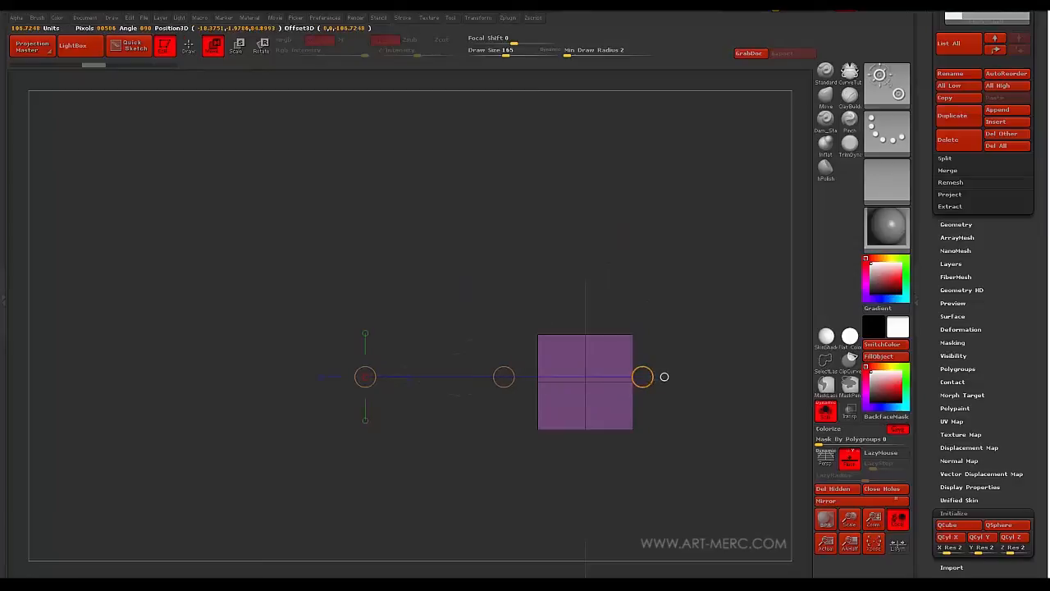
Draw a horizontal transpose line from the cube's right edge near its top, extending past its left side to about 93 units
right_click_drag(471, 255, 434, 204, "alt")
right_click_drag(435, 204, 433, 244, "ctrl")
left_click_drag(238, 345, 614, 345, "shift")
left_click_drag(607, 303, 362, 303)
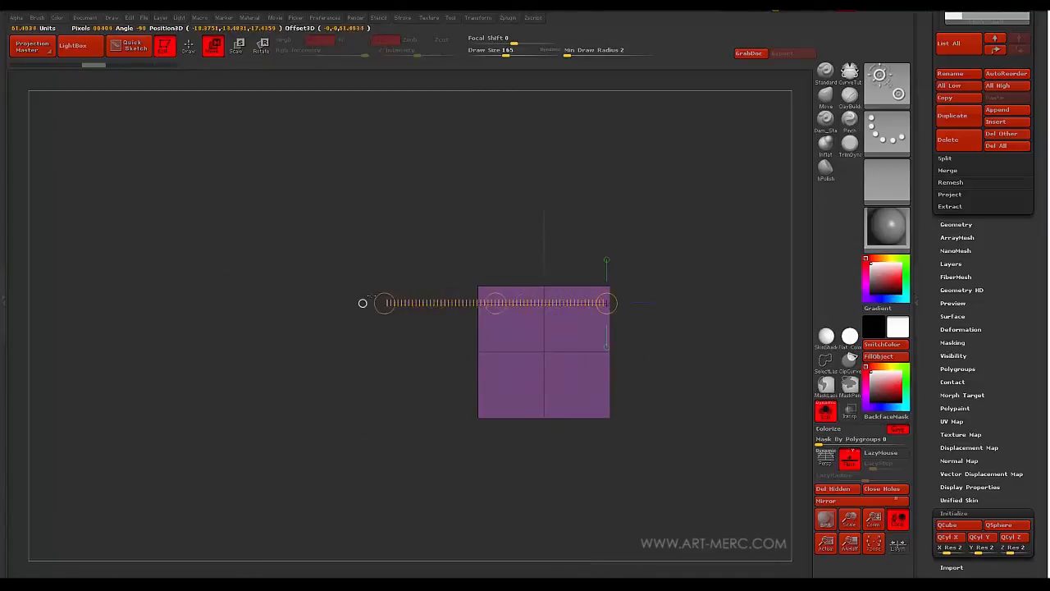
right_click_drag(345, 408, 361, 373, "ctrl")
right_click_drag(361, 373, 369, 341, "alt")
right_click_drag(368, 341, 377, 426, "ctrl")
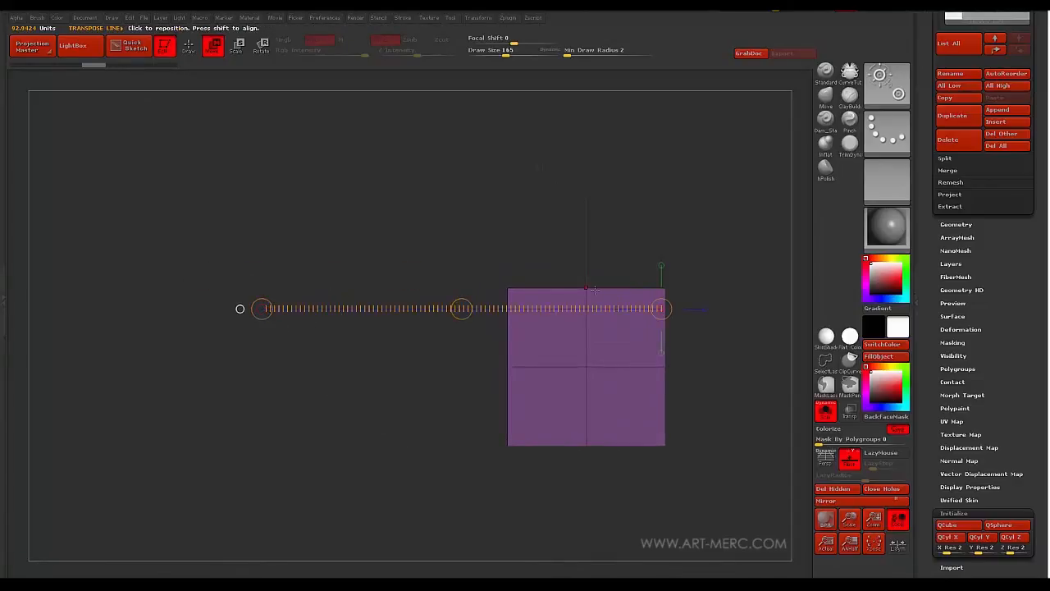
right_click_drag(293, 261, 313, 250, "ctrl")
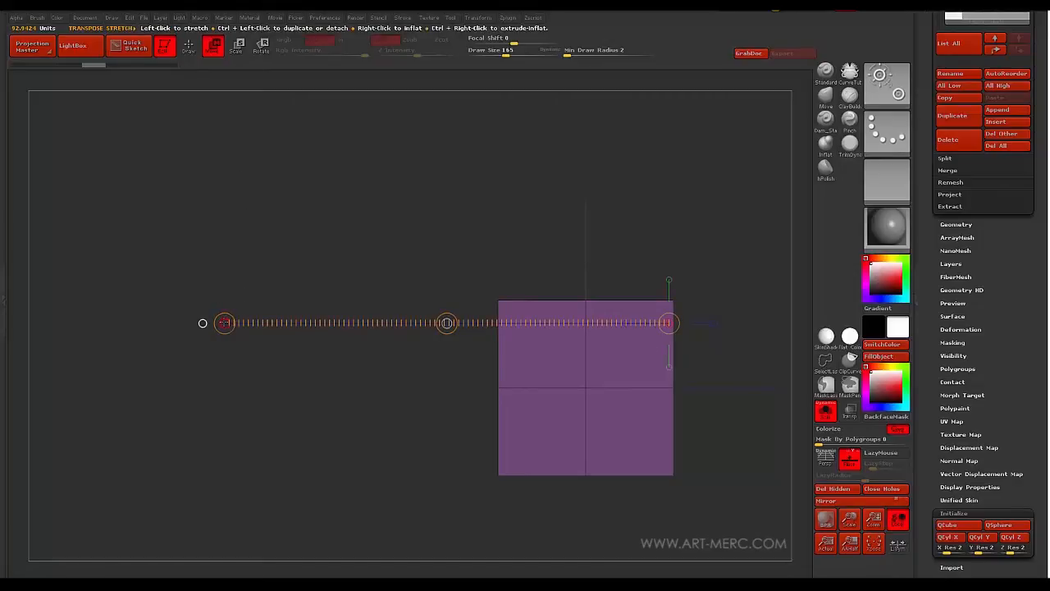
right_click_drag(197, 260, 271, 274, "ctrl")
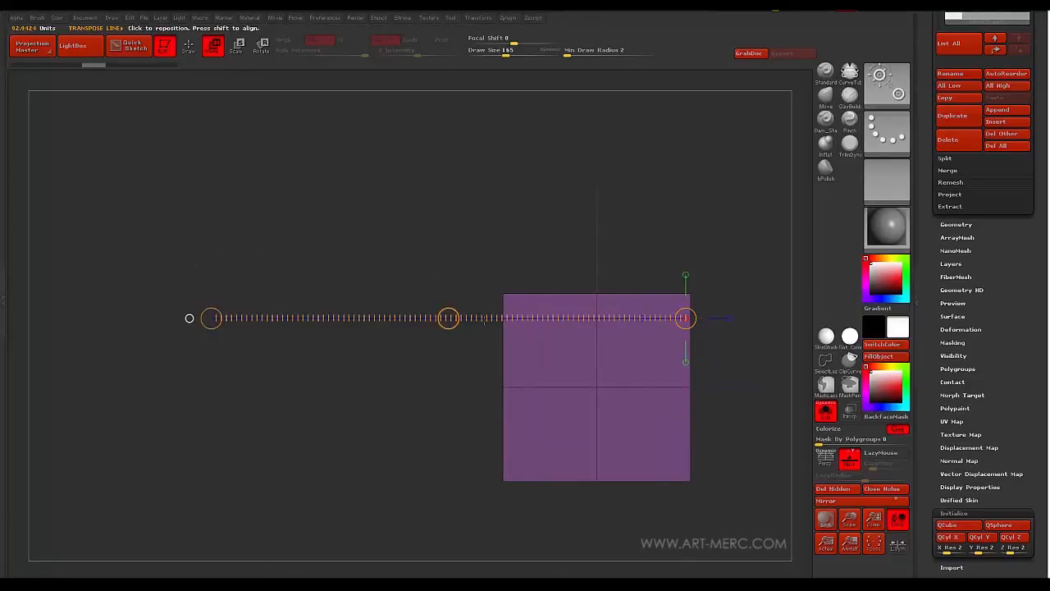
Redraw the horizontal line through the cube's middle, and again just below its top edge, each about 87 units long
left_click_drag(687, 388, 228, 386)
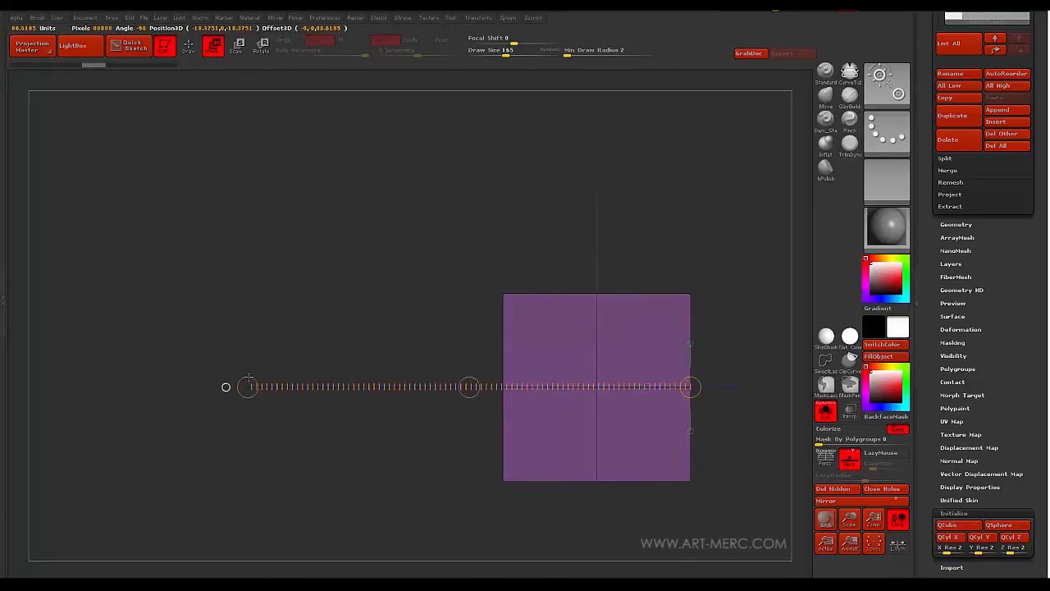
mouse_move(685, 308)
left_mouse_down()
mouse_move(226, 293)
mouse_move(246, 305)
left_mouse_up()
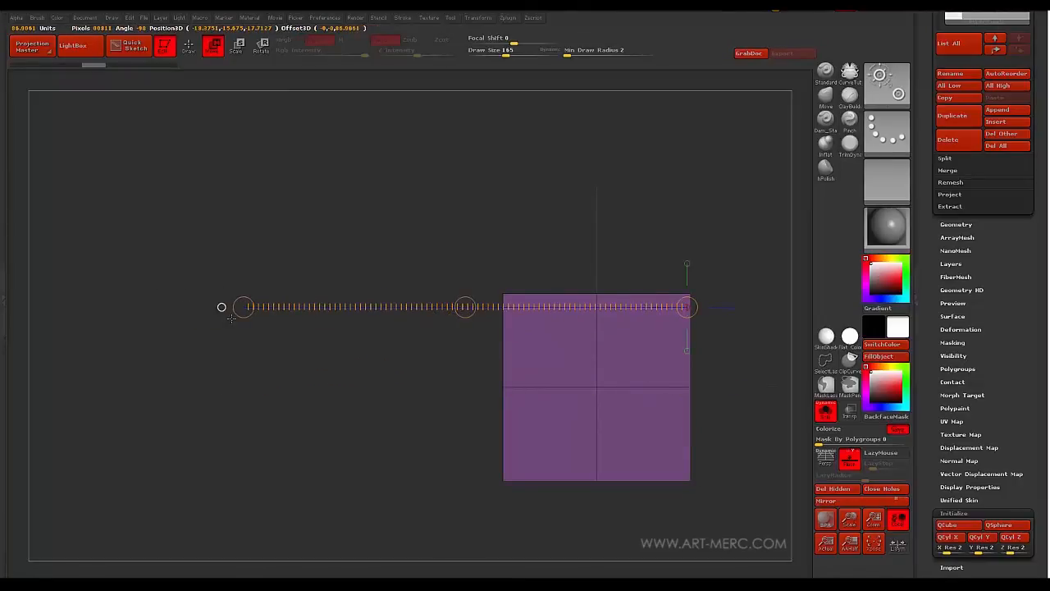
right_click_drag(302, 407, 304, 387, "ctrl")
right_click_drag(304, 386, 312, 416, "alt")
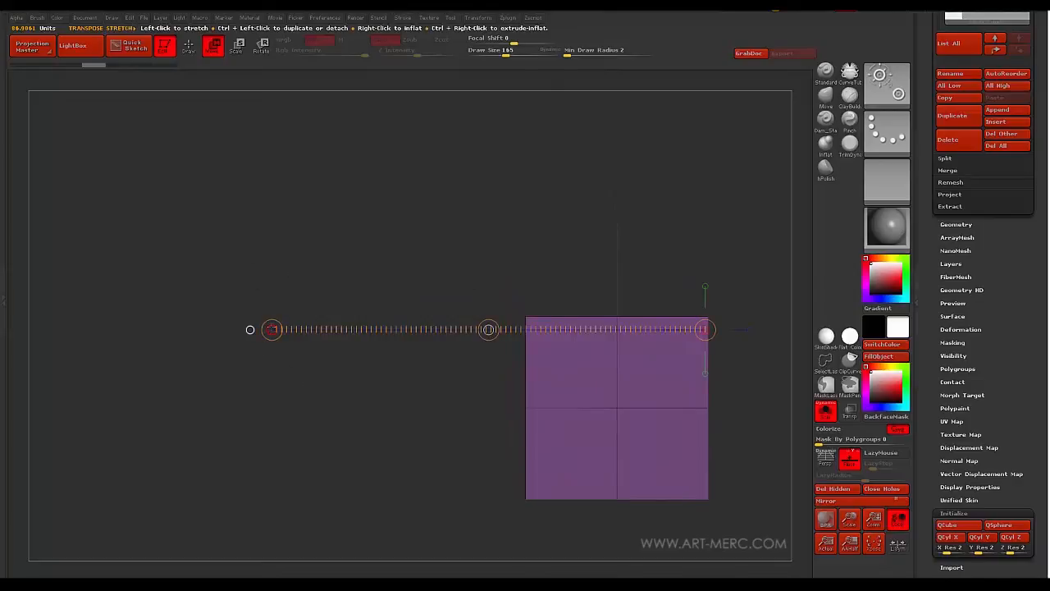
Try stretching the cube along the horizontal line and squashing it along a vertical line about 53 units long, undoing both changes
left_click_drag(271, 329, 491, 341)
key("ctrl+z")
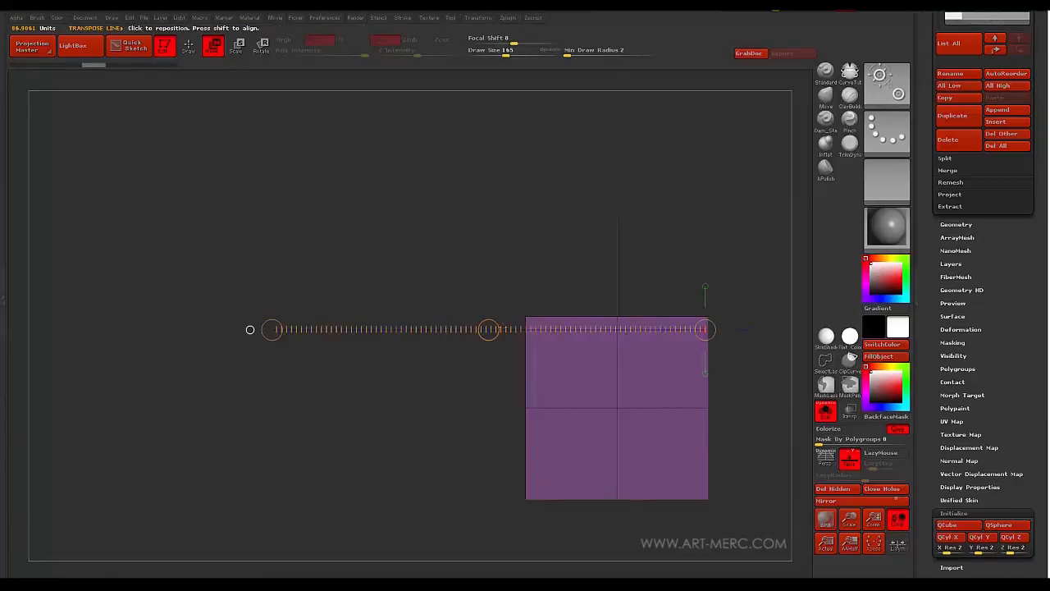
mouse_move(383, 265)
left_mouse_down("alt")
mouse_move(359, 233)
mouse_move(383, 271)
left_mouse_up("alt")
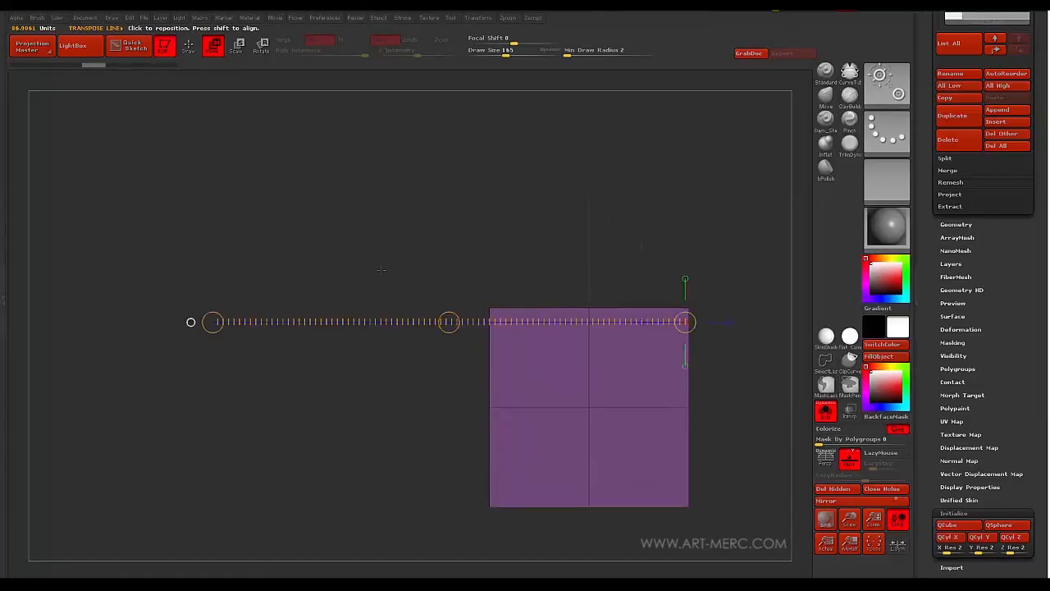
mouse_move(517, 508)
left_mouse_down()
mouse_move(518, 204)
mouse_move(516, 360)
left_mouse_up()
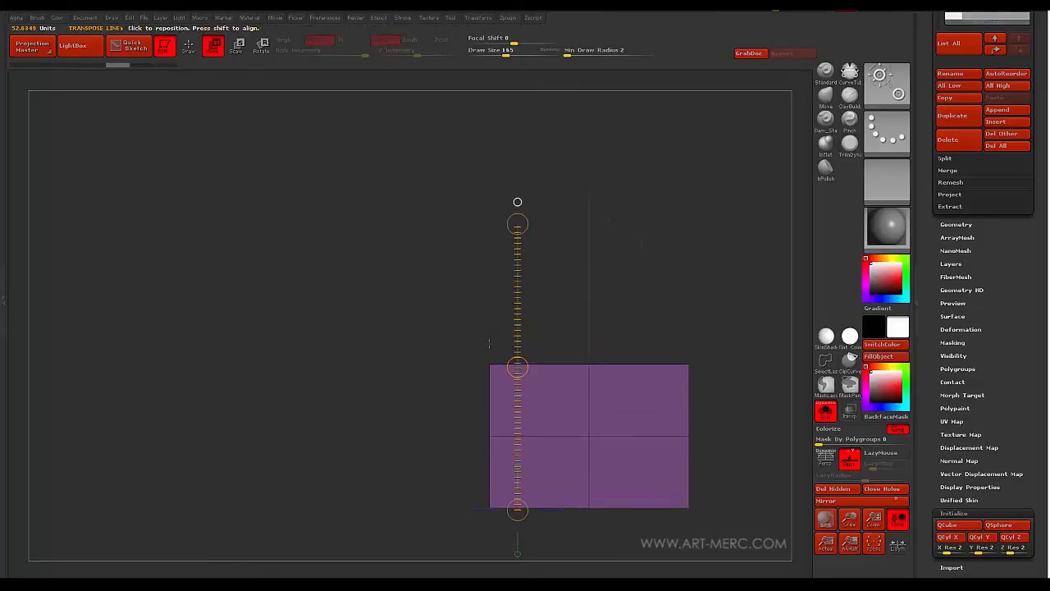
key("ctrl+z")
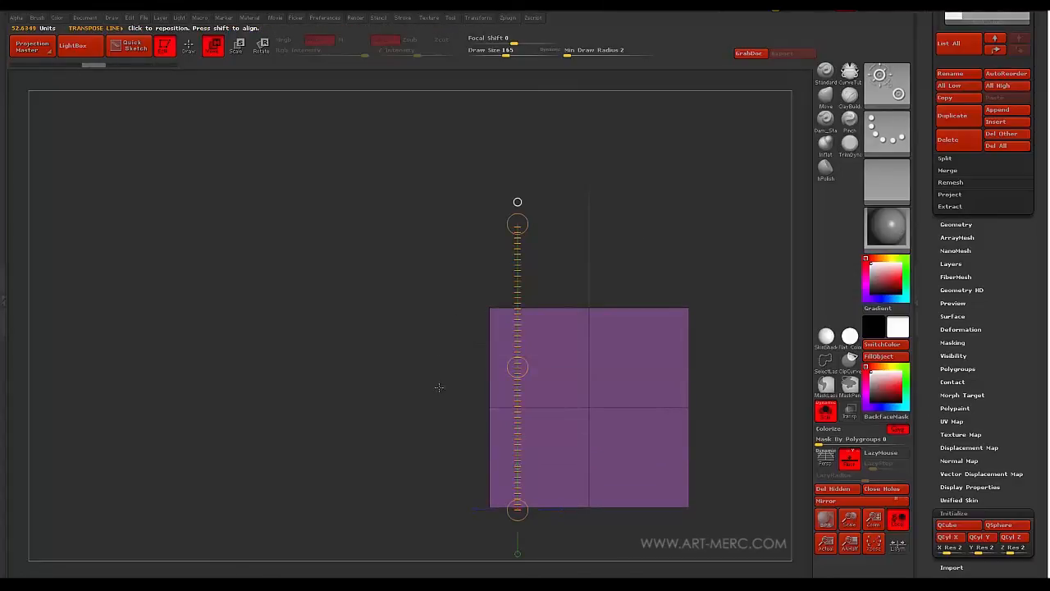
Draw a horizontal transpose line about 51 units long from the purple face's centre past its left side
left_click_drag(586, 408, 398, 395)
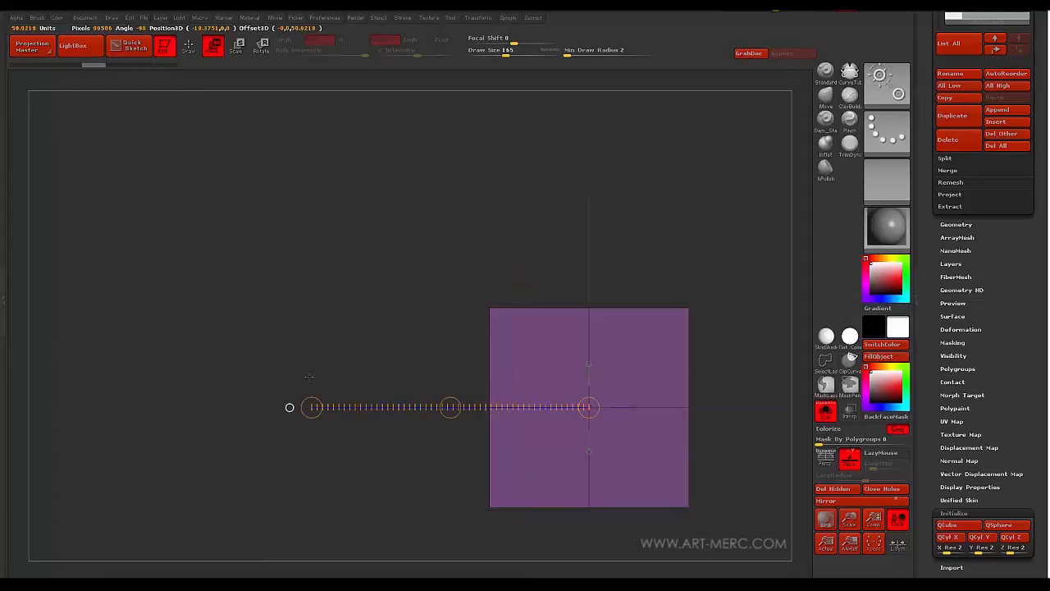
left_click_drag(321, 344, 548, 291)
left_click_drag(529, 246, 369, 270)
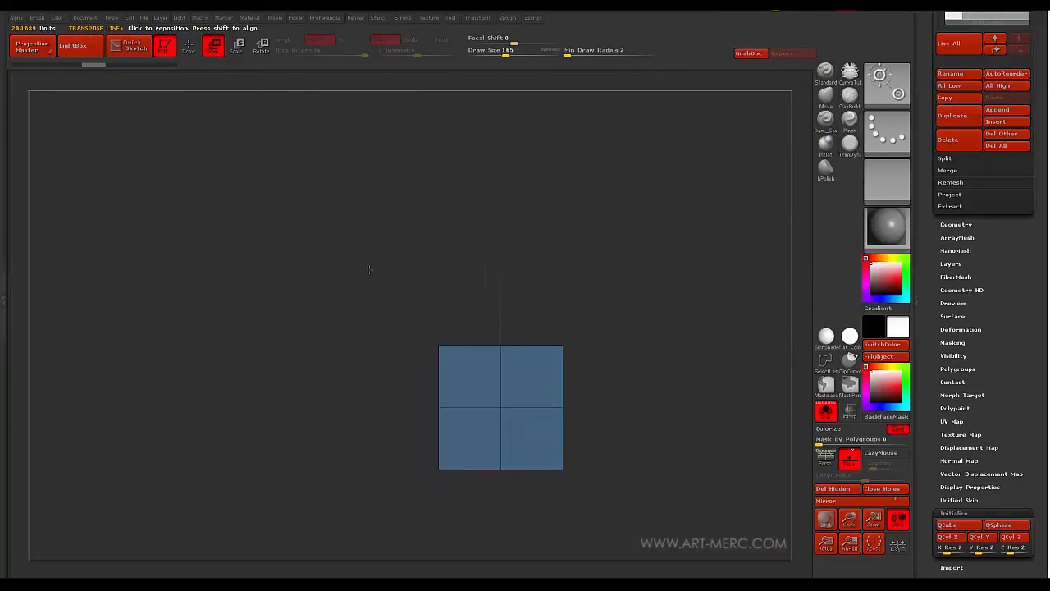
Turn on symmetry and draw a horizontal transpose line about 38 units long from the blue face's centre past its right edge
left_click(482, 18)
left_click(492, 289)
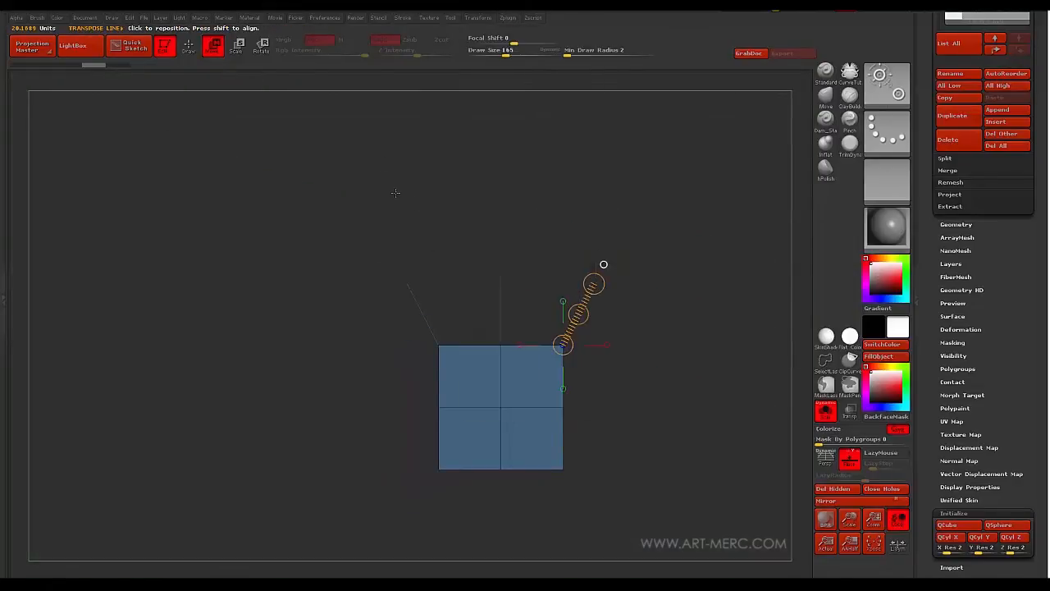
left_click_drag(407, 211, 394, 269)
left_click_drag(388, 233, 429, 207, "alt")
left_click_drag(510, 372, 715, 372, "shift")
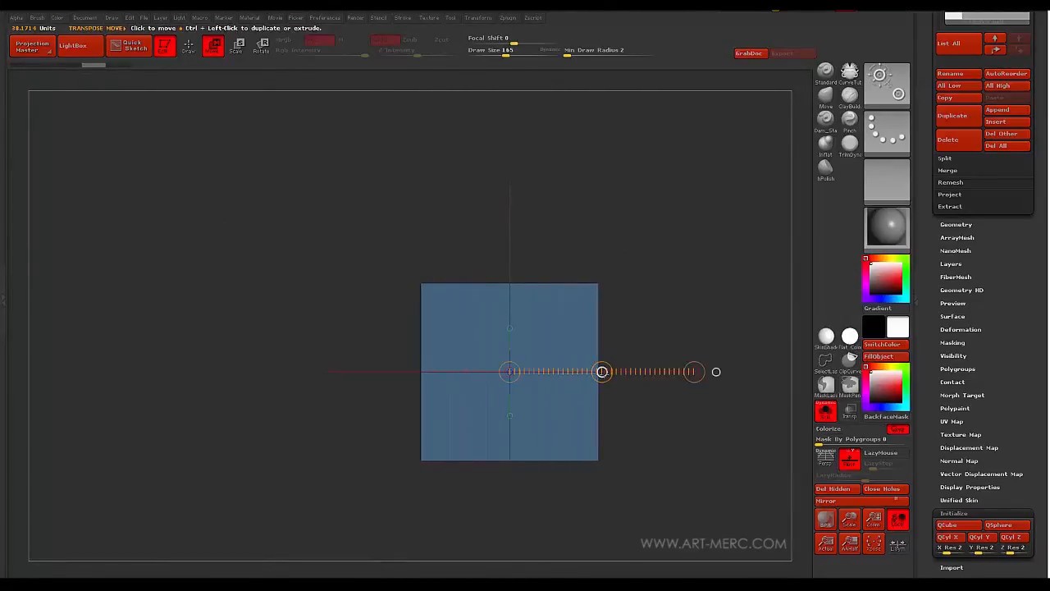
Undo the symmetric move, and try a horizontal transpose line about 29 units long from the cube's upper right corner, undoing its effect
key("ctrl+z")
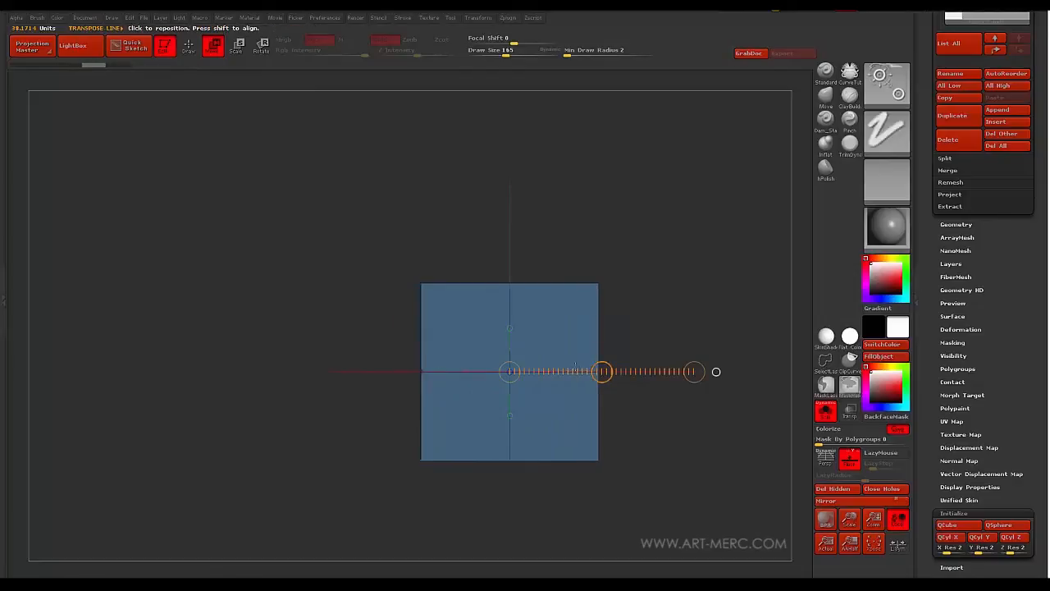
left_click_drag(598, 283, 614, 329)
key("ctrl+z")
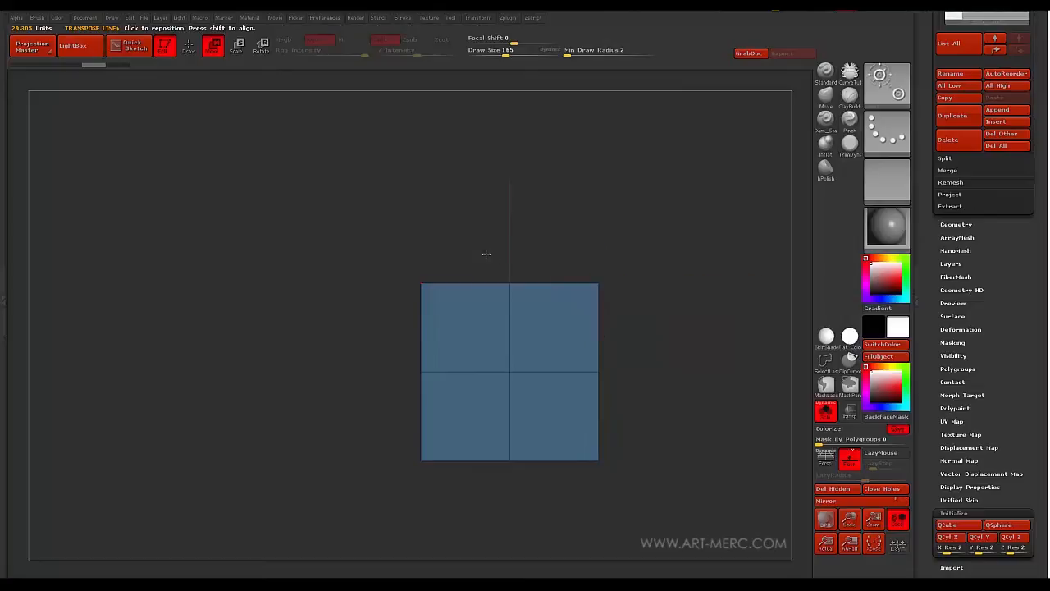
key("ctrl+z")
key("ctrl+z")
Mask the cube's central strip, try moving both sides inward symmetrically along the transpose line, and undo the move and the mask
mouse_move(507, 198)
left_mouse_down("ctrl")
mouse_move(516, 368)
mouse_move(564, 479)
left_mouse_up("ctrl")
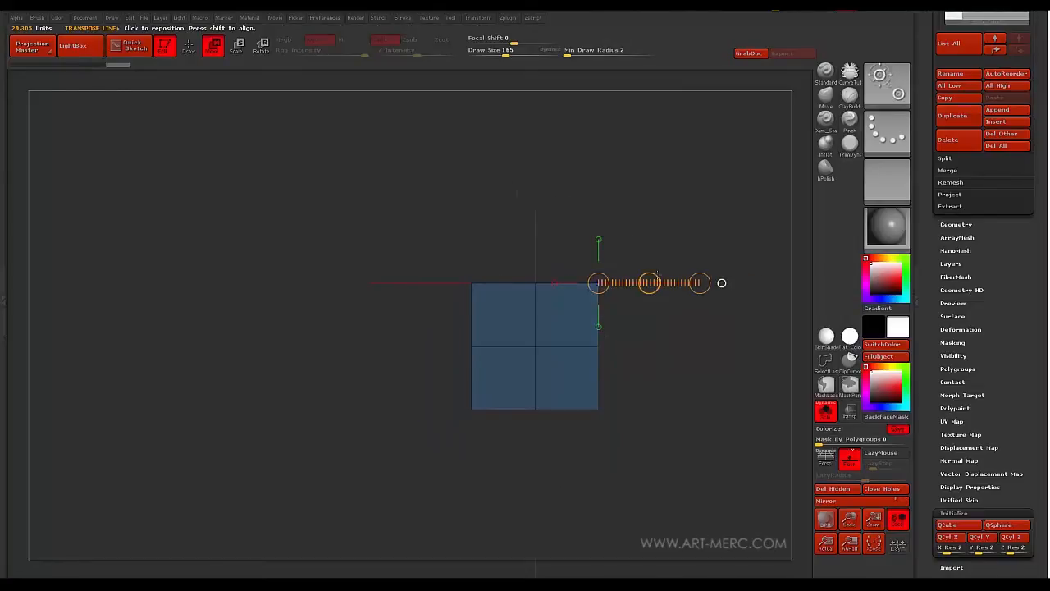
left_click_drag(648, 282, 624, 282)
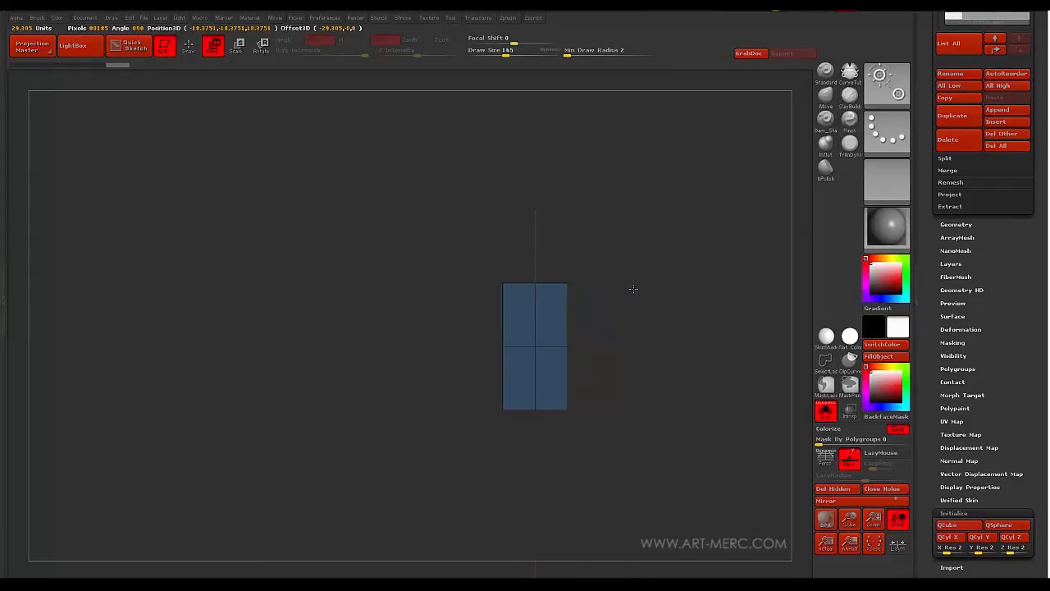
key("ctrl+z")
key("ctrl+z")
key("ctrl+z")
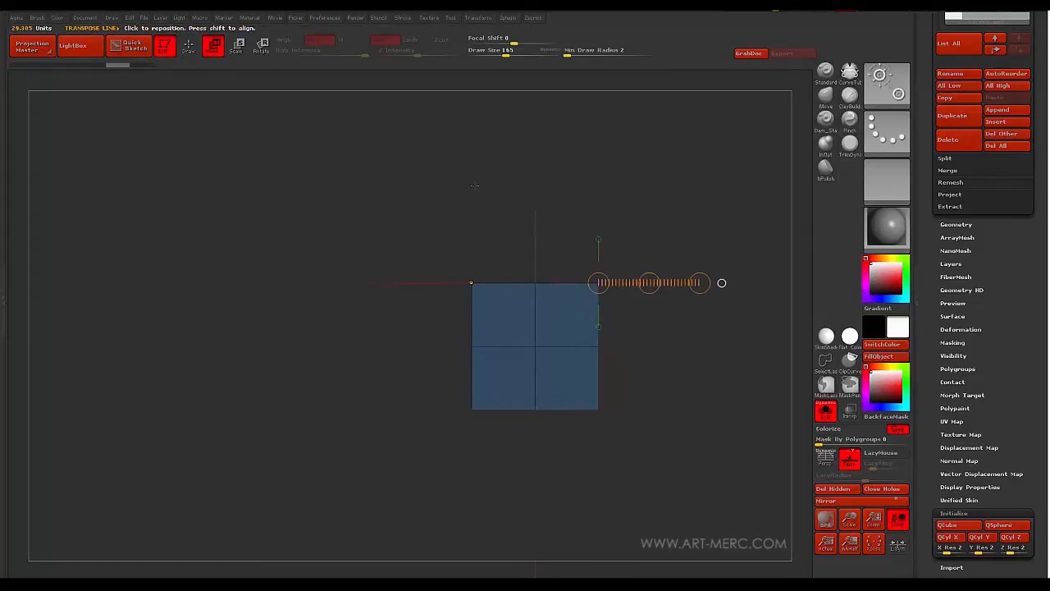
key("ctrl+z")
Draw a horizontal transpose line about 50 units long from the blue face's centre past its left edge, and try moving with it
left_click_drag(490, 199, 480, 246, "alt")
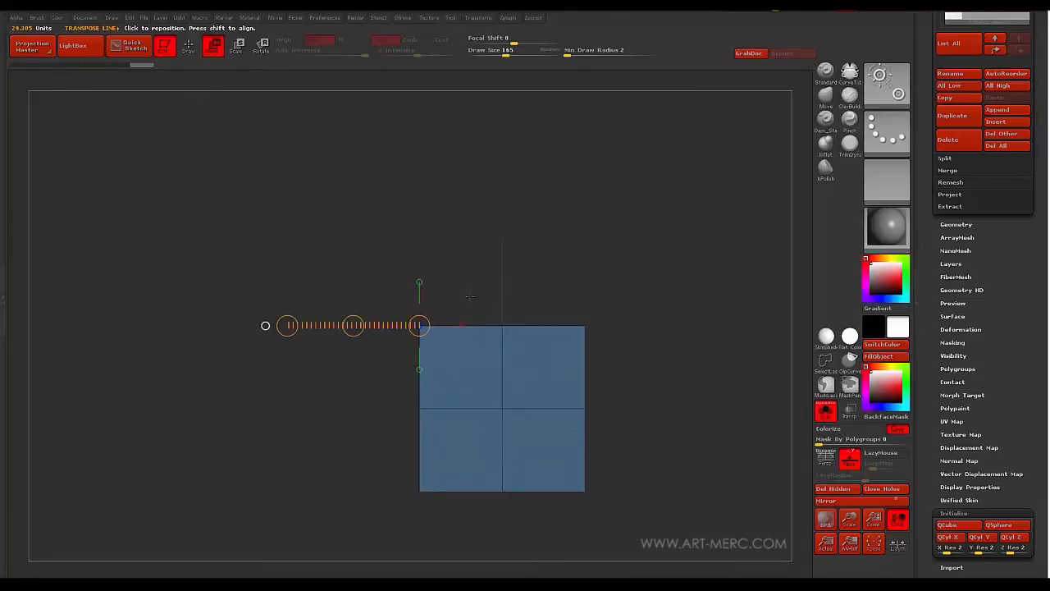
left_click_drag(469, 297, 429, 359, "alt")
left_click_drag(526, 361, 258, 338, "shift")
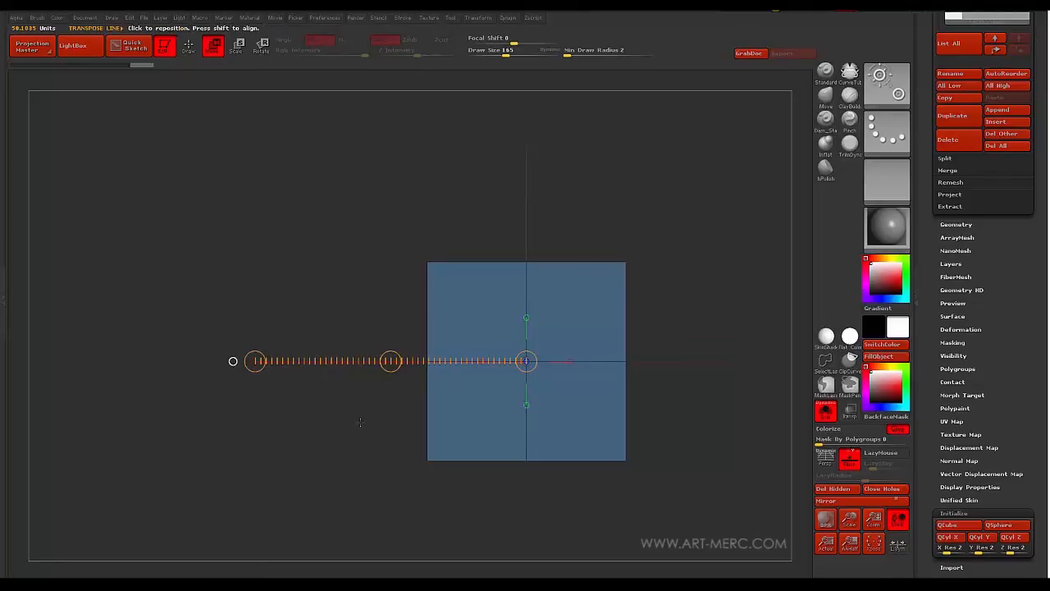
mouse_move(391, 361)
left_mouse_down()
mouse_move(343, 364)
mouse_move(411, 425)
mouse_move(460, 301)
mouse_move(380, 417)
mouse_move(516, 273)
mouse_move(451, 243)
mouse_move(318, 396)
mouse_move(320, 298)
mouse_move(386, 360)
left_mouse_up()
left_click_drag(379, 289, 391, 347)
Draw a diagonal transpose line about 60 units long from below the cube's centre past its upper left corner, and shift it off the cube
left_click_drag(542, 394, 420, 251)
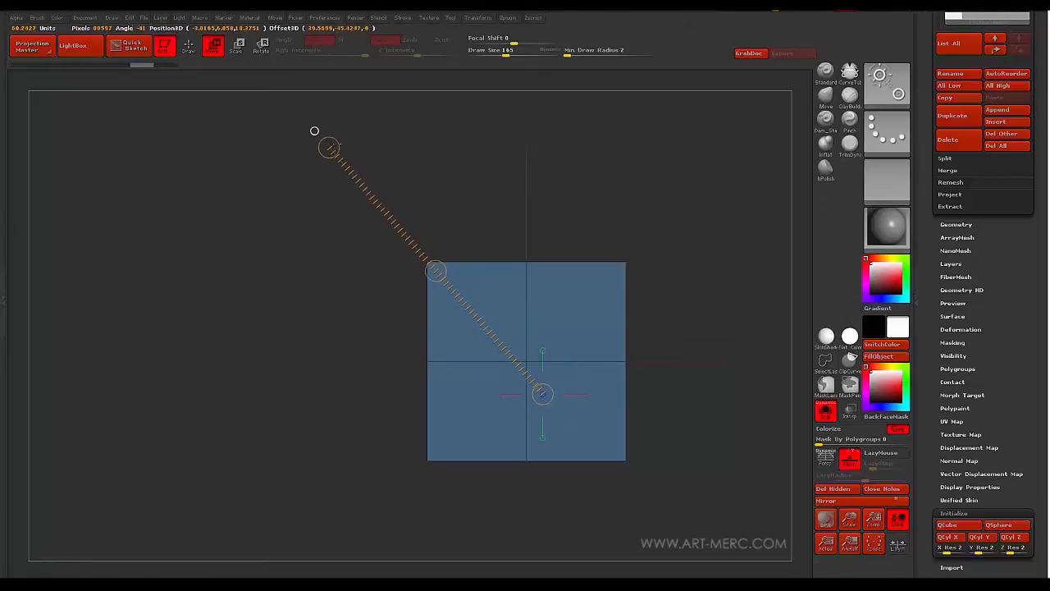
mouse_move(436, 270)
left_mouse_down()
mouse_move(333, 149)
mouse_move(474, 315)
mouse_move(278, 90)
mouse_move(436, 271)
left_mouse_up()
key("ctrl+z")
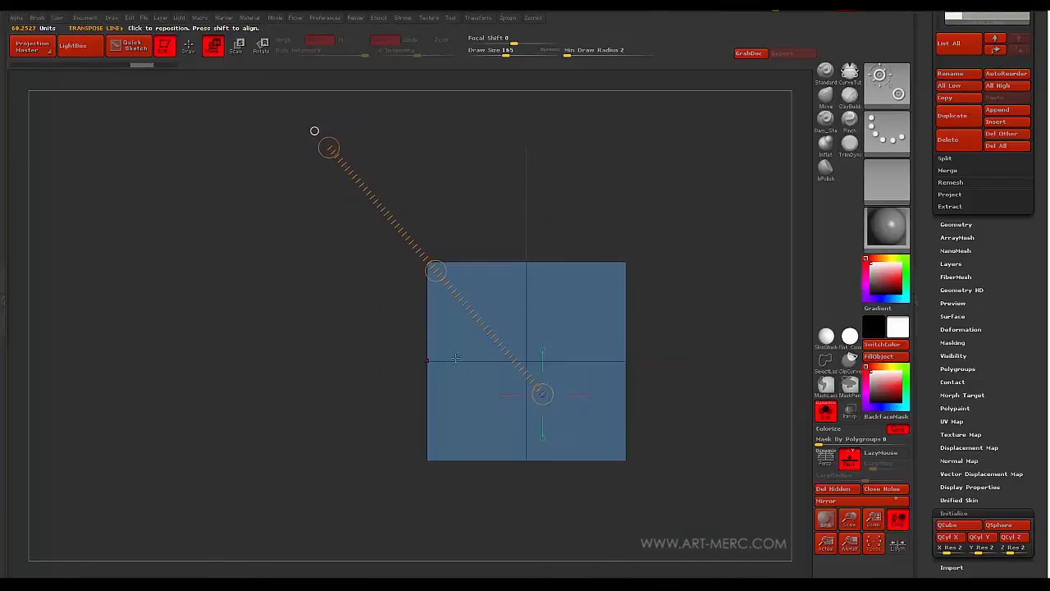
left_click_drag(315, 131, 118, 86)
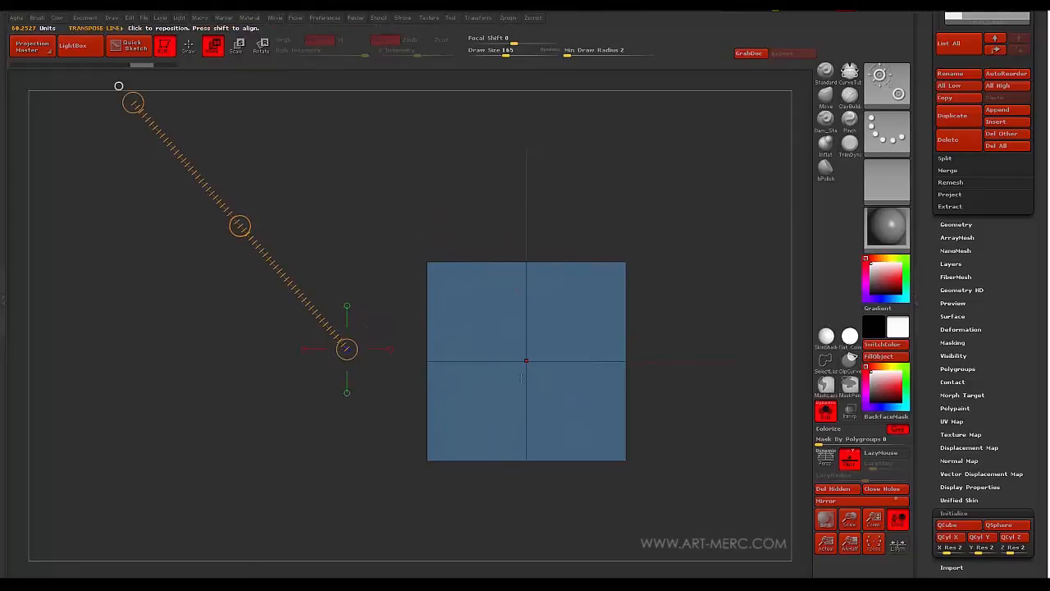
Draw a diagonal transpose line about 85 units long from the cube's lower right corner, try moving with it, and undo
left_click_drag(602, 435, 273, 107)
left_click_drag(449, 297, 406, 305, "shift")
key("ctrl+z")
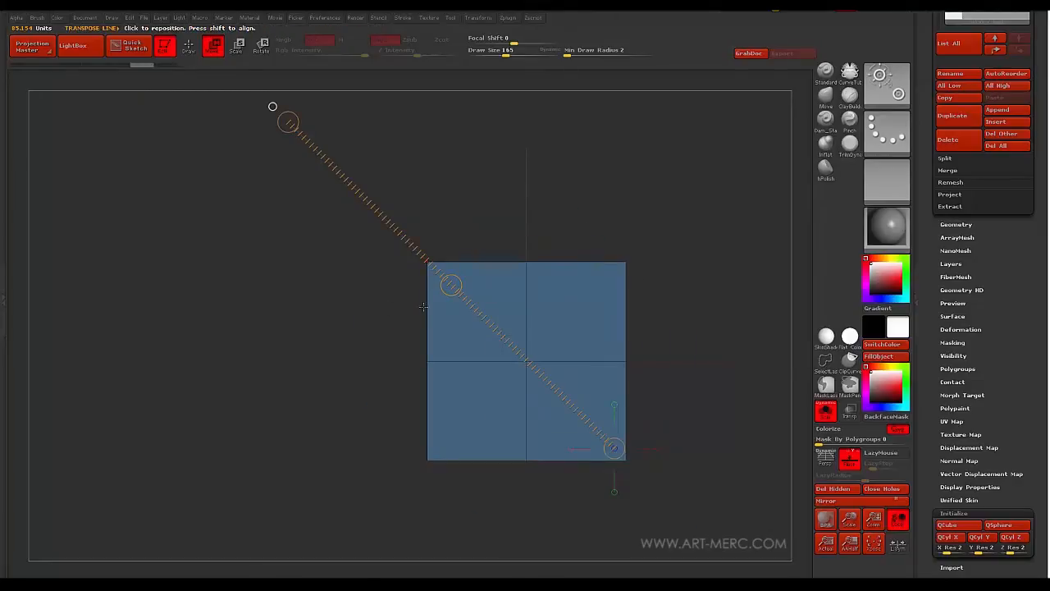
Draw a horizontal transpose line about 66 units long from the cube's right edge, try flattening the cube with the clip handle, and undo
left_click_drag(624, 361, 278, 327, "shift")
left_click_drag(268, 283, 352, 271, "alt")
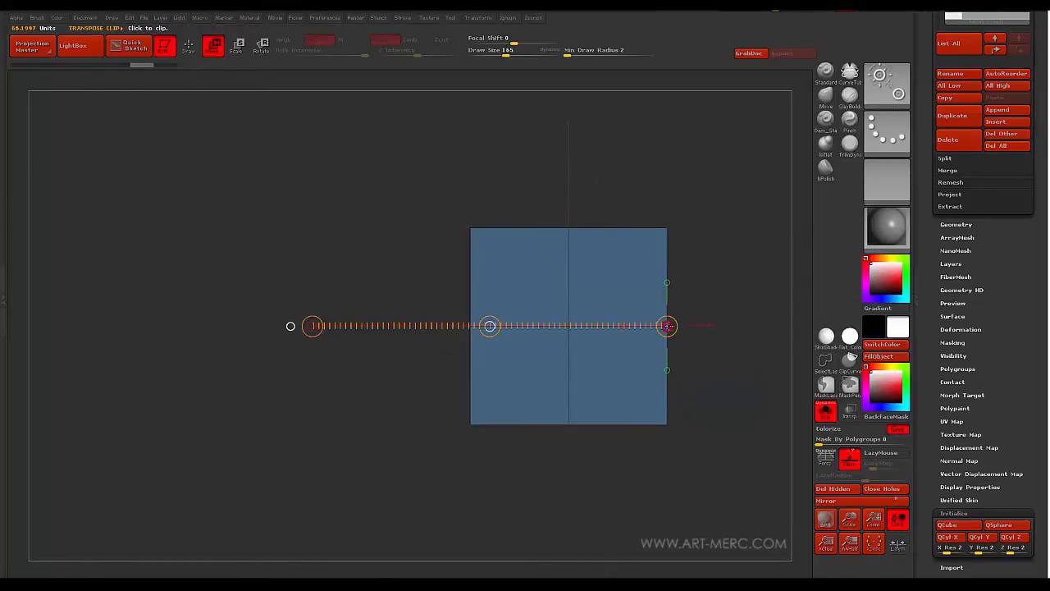
left_click_drag(667, 325, 599, 298)
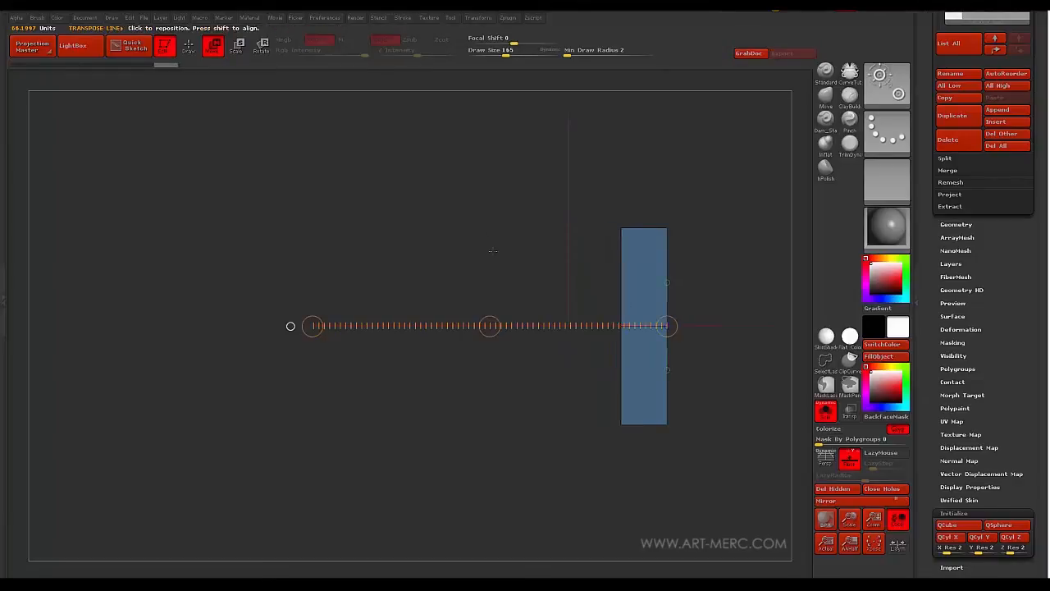
left_click_drag(492, 251, 477, 336)
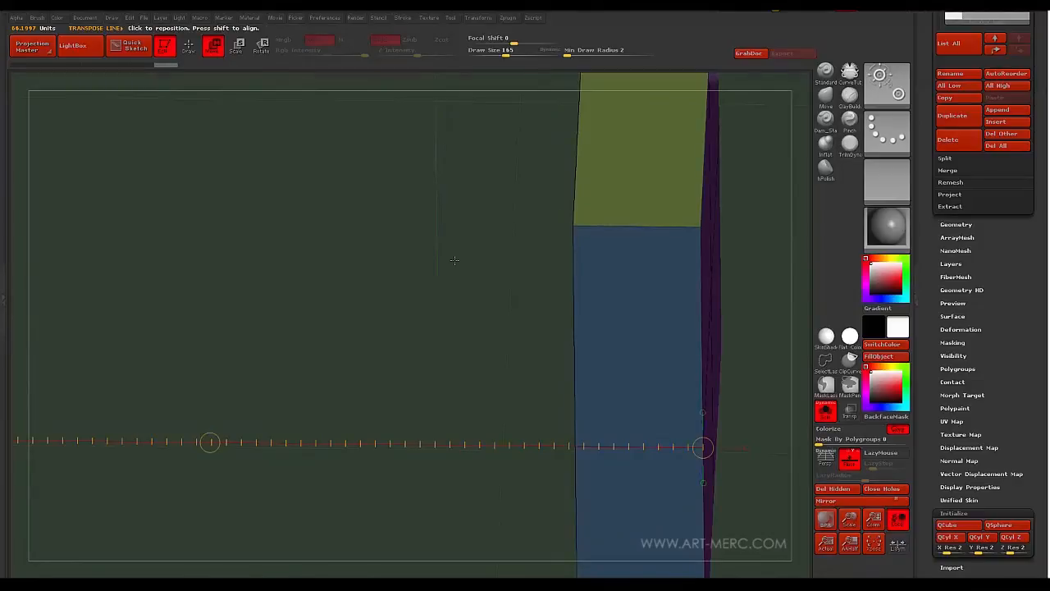
left_click_drag(455, 260, 412, 271)
left_click_drag(411, 270, 397, 207, "alt")
key("ctrl+z")
left_click_drag(422, 251, 477, 300, "alt")
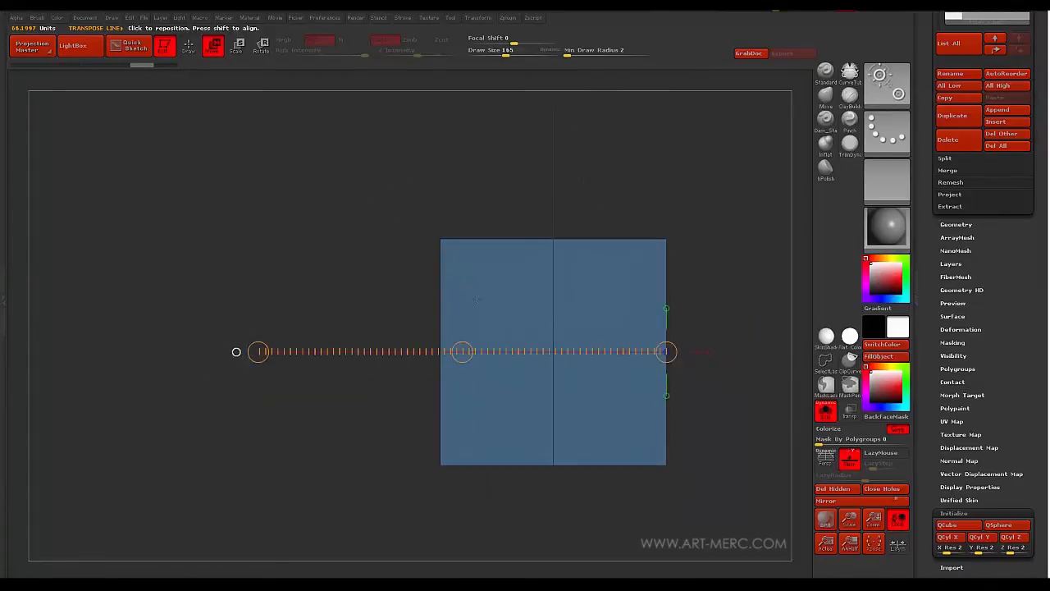
Switch to Scale, try scaling the cube with the handles of the horizontal transpose line, and undo the changes
left_click_drag(384, 198, 380, 221, "alt")
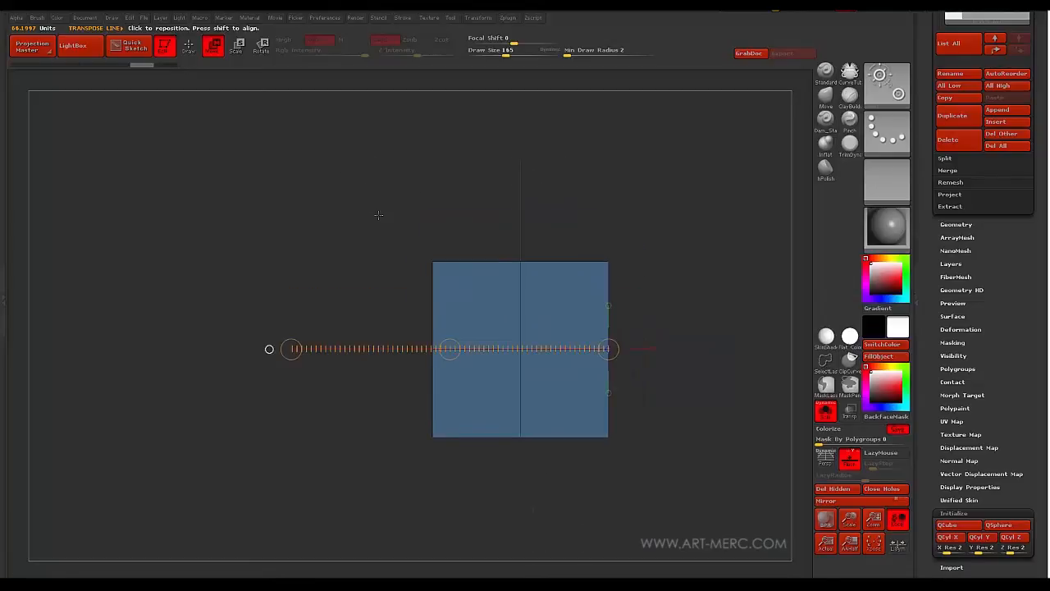
left_click_drag(375, 238, 332, 396, "alt")
left_click_drag(346, 360, 290, 233)
key("ctrl+z")
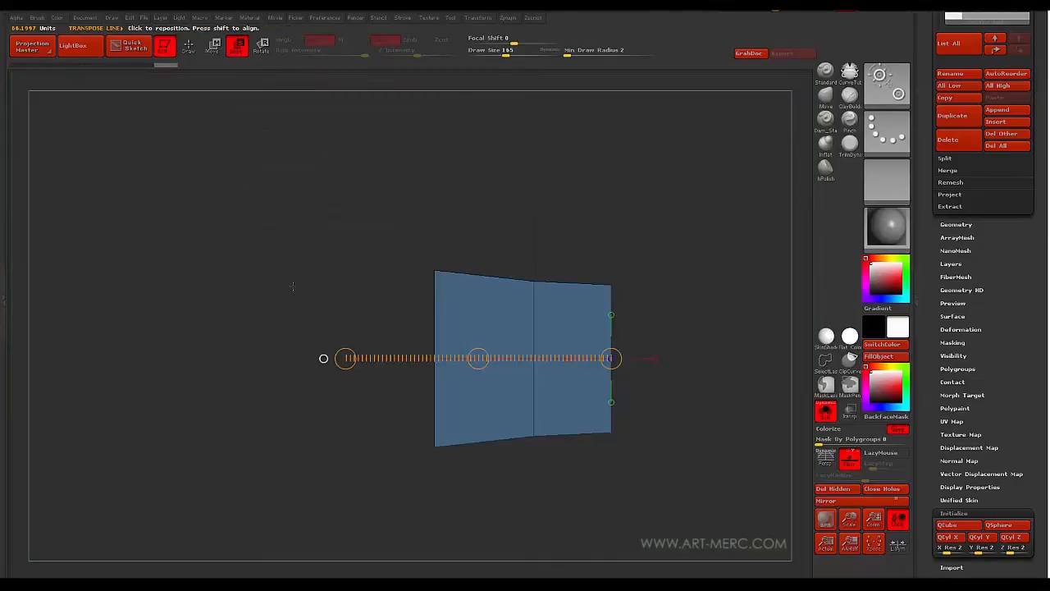
key("ctrl+z")
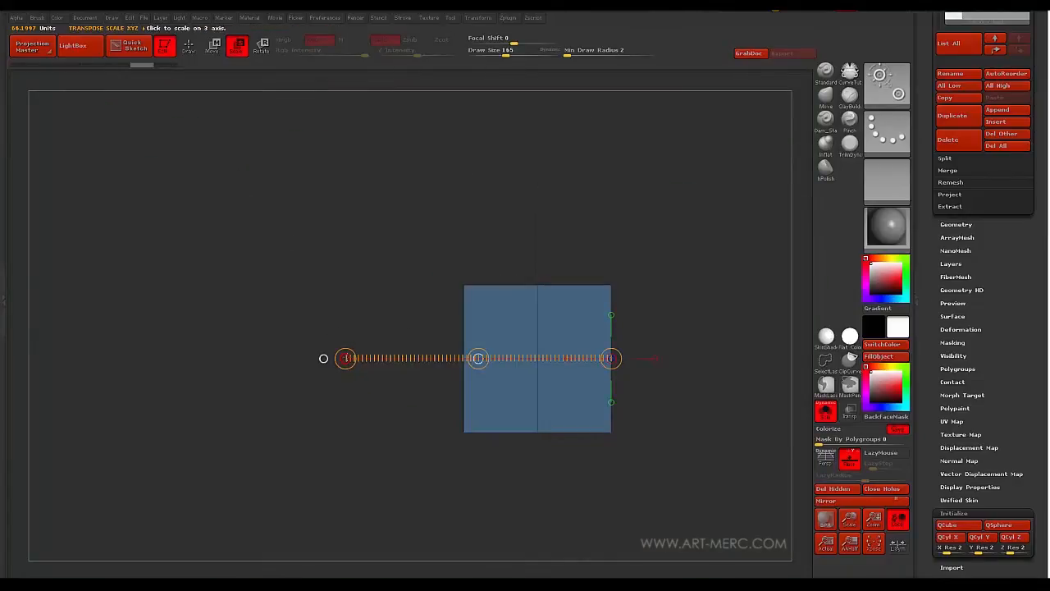
left_click_drag(324, 358, 223, 335)
key("ctrl+z")
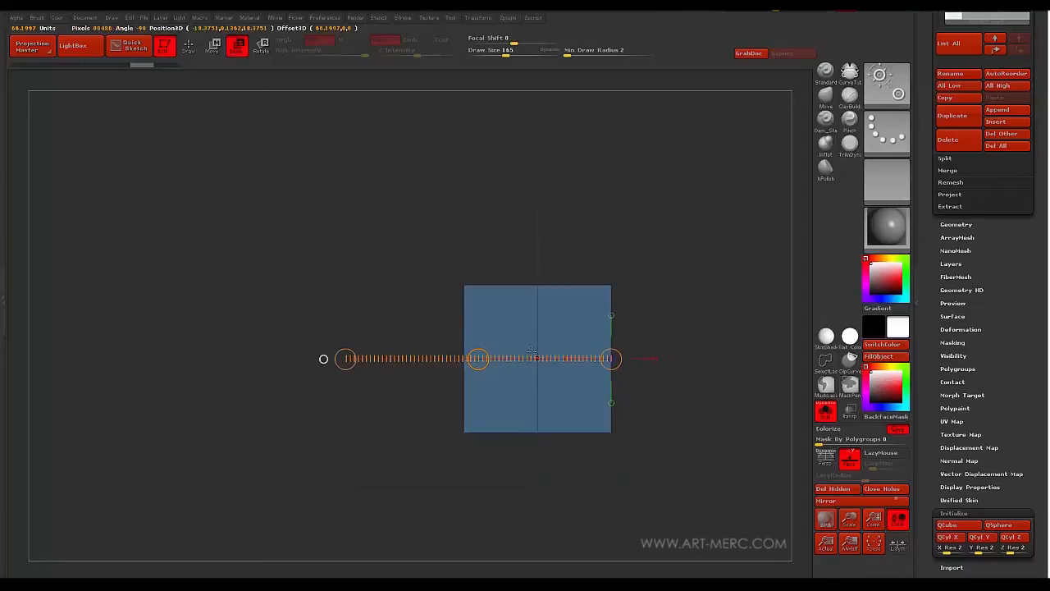
Reposition the transpose line's end, and redraw the line horizontally from the cube's centre out past its left edge
left_click_drag(611, 359, 368, 312)
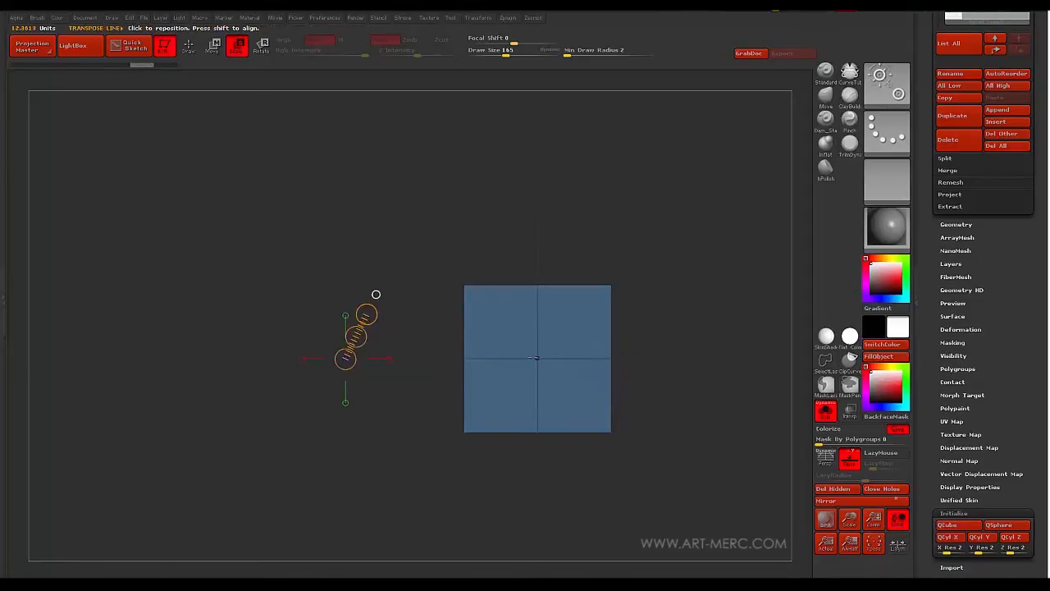
mouse_move(537, 359)
left_mouse_down("shift")
mouse_move(285, 332)
mouse_move(264, 351)
mouse_move(119, 217)
mouse_move(176, 241)
mouse_move(251, 359)
mouse_move(345, 358)
left_mouse_up("shift")
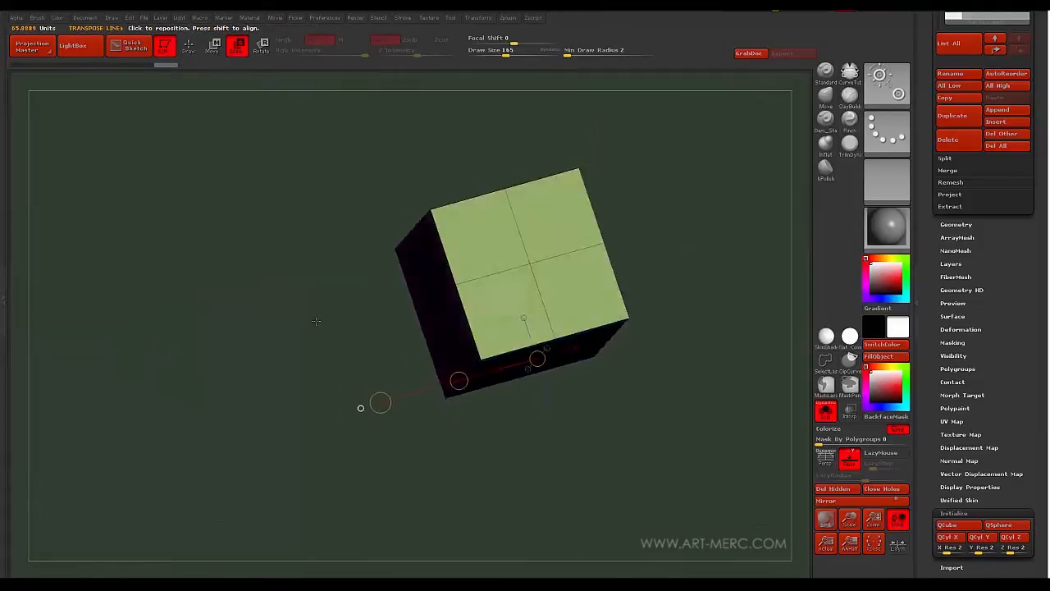
left_click_drag(316, 321, 322, 293, "shift")
left_click_drag(298, 250, 336, 307, "alt")
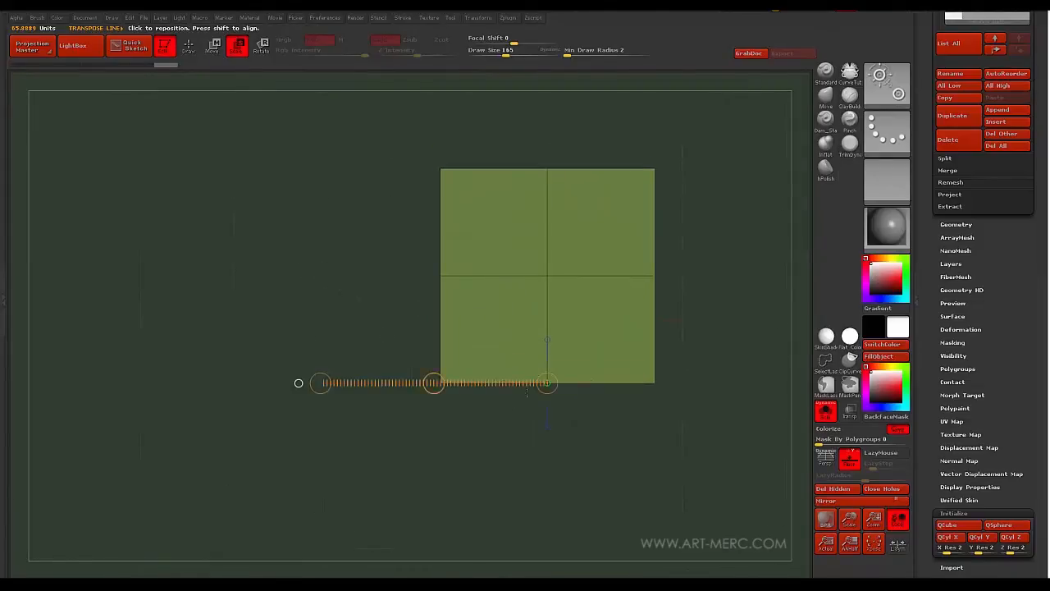
Reposition the line's far end, and place a transpose line perpendicular to the cube's purple side face
left_click_drag(320, 383, 446, 321)
left_click(469, 337)
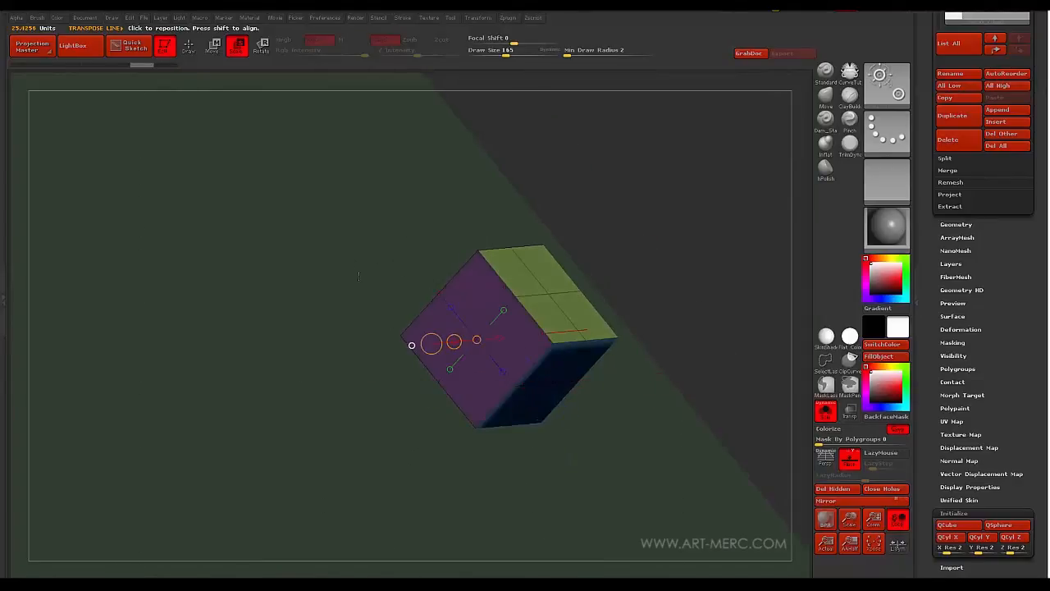
left_click_drag(374, 275, 340, 274)
left_click_drag(409, 350, 345, 361)
left_click_drag(300, 247, 292, 207)
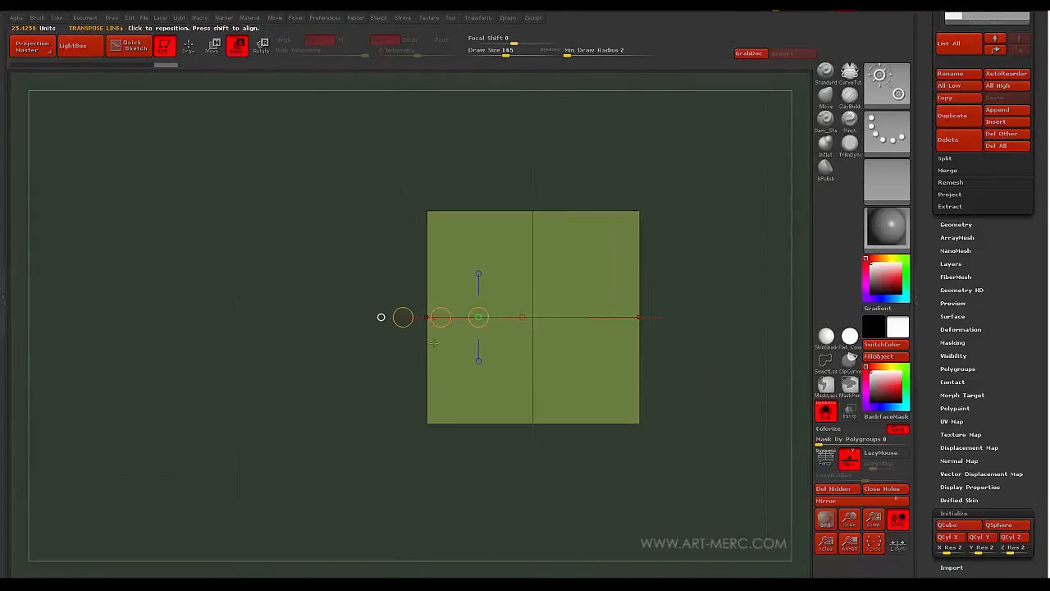
Place a perpendicular transpose line about 30 units long on the green top face's centre, try scaling the cube on two axes, and undo
key("ctrl+z")
left_click(533, 320)
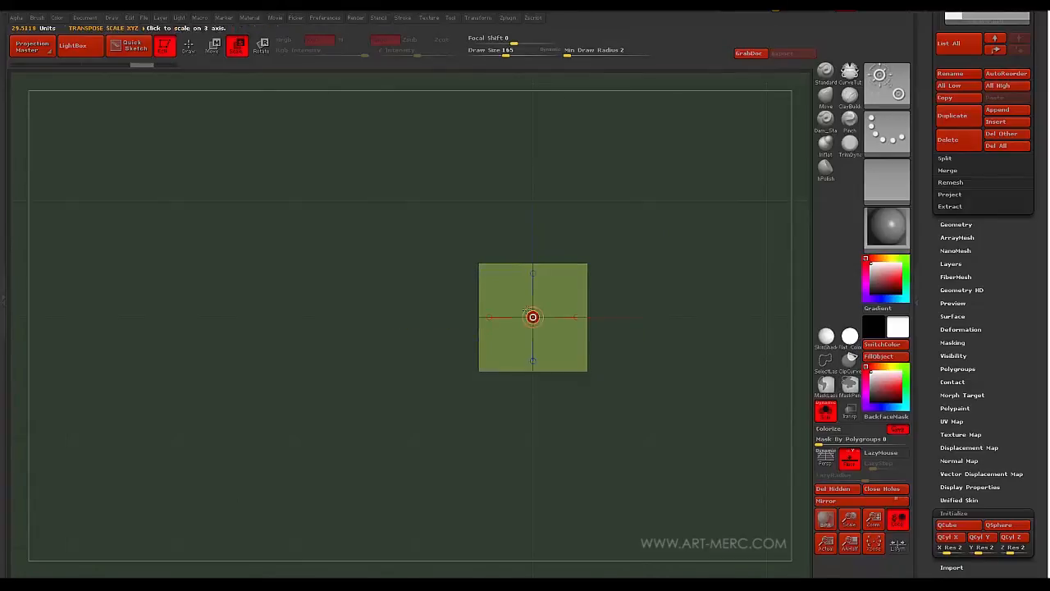
left_click_drag(386, 279, 433, 259)
left_click_drag(566, 266, 608, 241)
left_click_drag(358, 259, 406, 252)
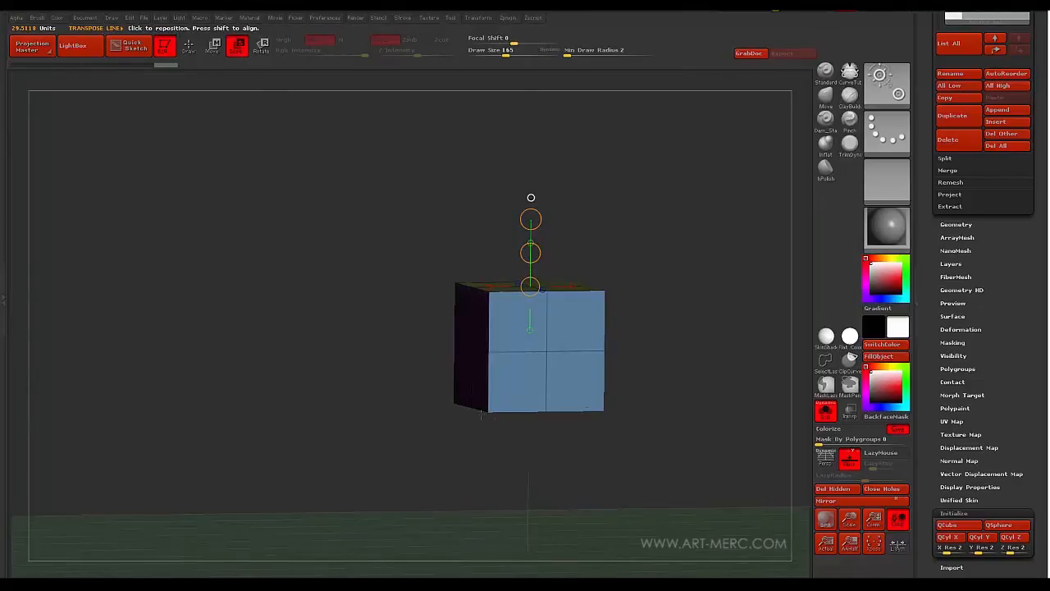
mouse_move(371, 311)
left_mouse_down()
mouse_move(375, 382)
mouse_move(398, 261)
mouse_move(399, 354)
mouse_move(389, 305)
mouse_move(383, 382)
mouse_move(403, 321)
mouse_move(398, 342)
mouse_move(405, 331)
mouse_move(385, 307)
mouse_move(391, 321)
mouse_move(520, 298)
mouse_move(509, 228)
mouse_move(520, 324)
mouse_move(526, 188)
left_mouse_up()
key("ctrl+z")
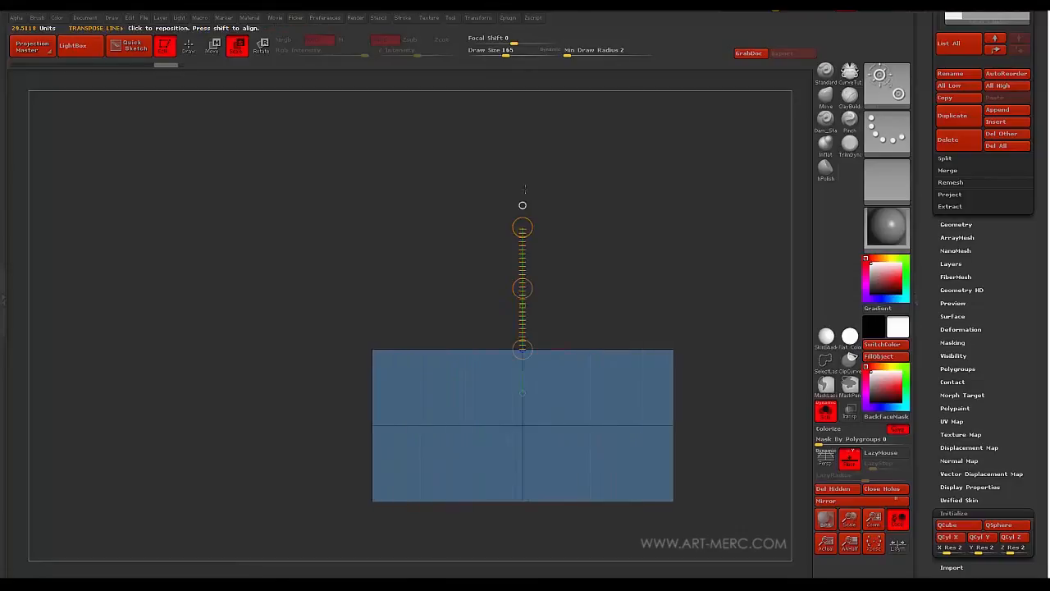
key("ctrl+z")
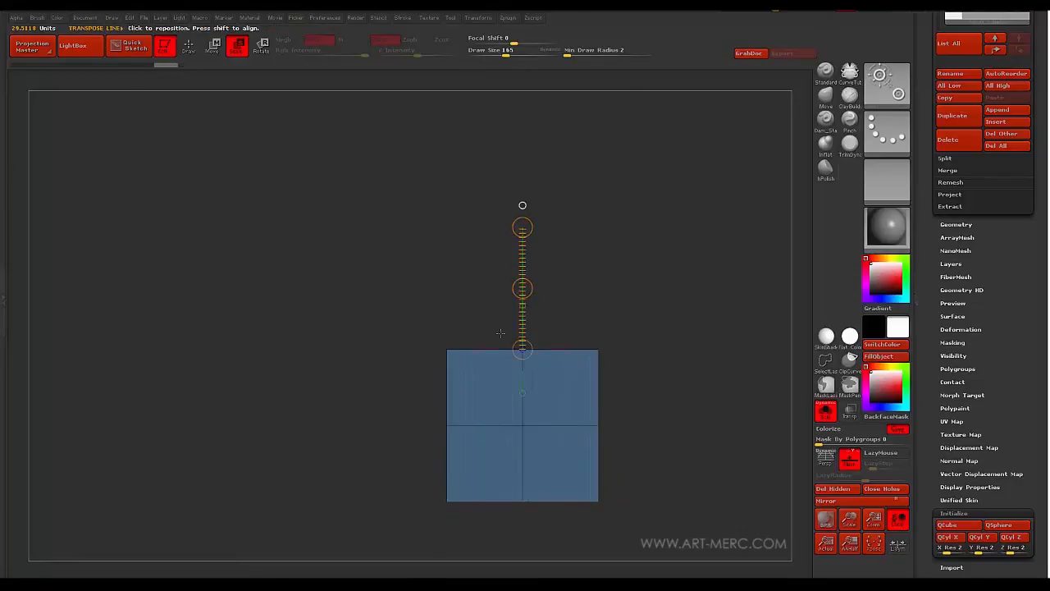
Draw a diagonal transpose line about 51 units long from the blue face's centre past its upper left corner, try scaling, and undo
left_click_drag(524, 424, 358, 258)
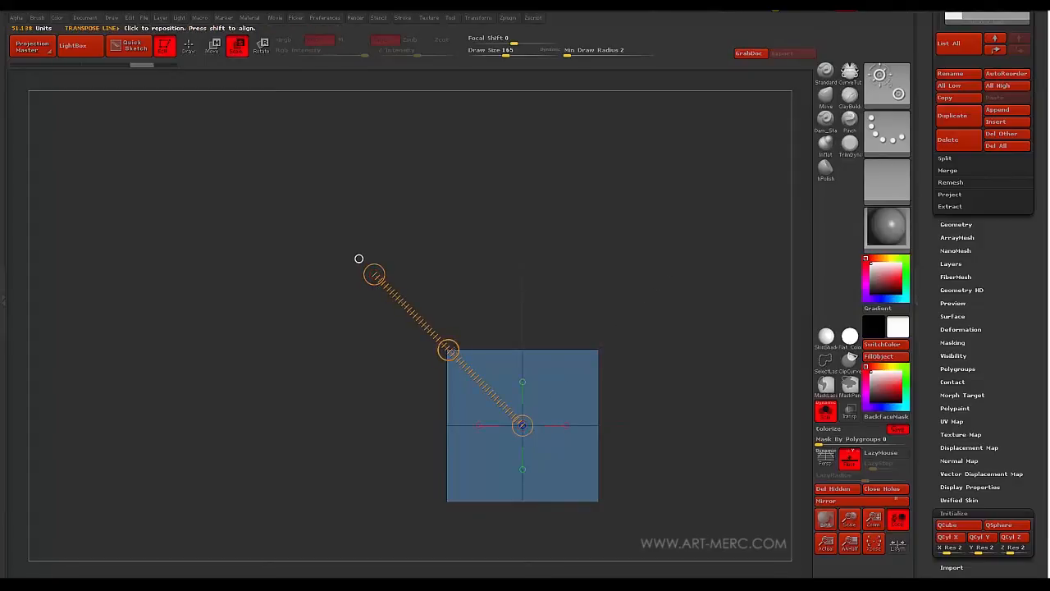
left_click_drag(448, 350, 396, 328)
key("ctrl+z")
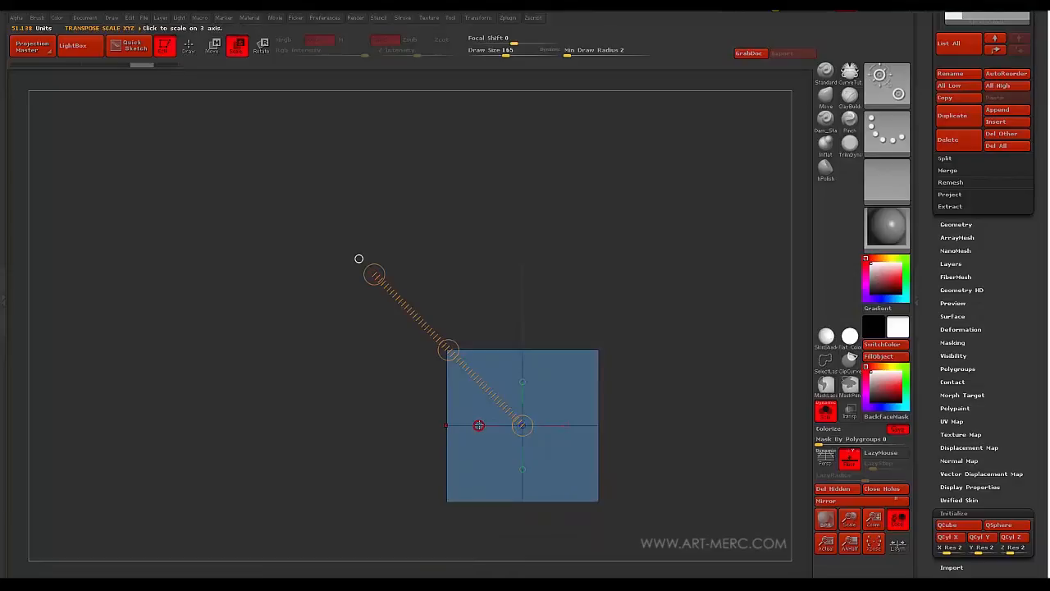
Set the transpose line horizontal from the cube's centre, about 54 units long, and try scaling the cube with its handles, undoing the stretch
left_click_drag(374, 274, 306, 405)
left_click_drag(411, 425, 342, 313)
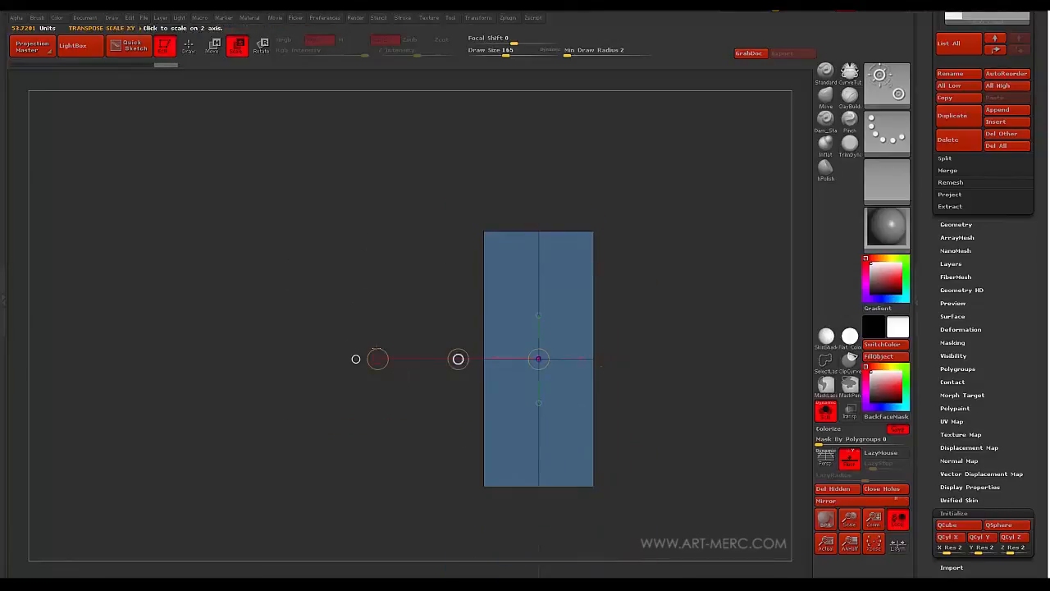
key("ctrl+z")
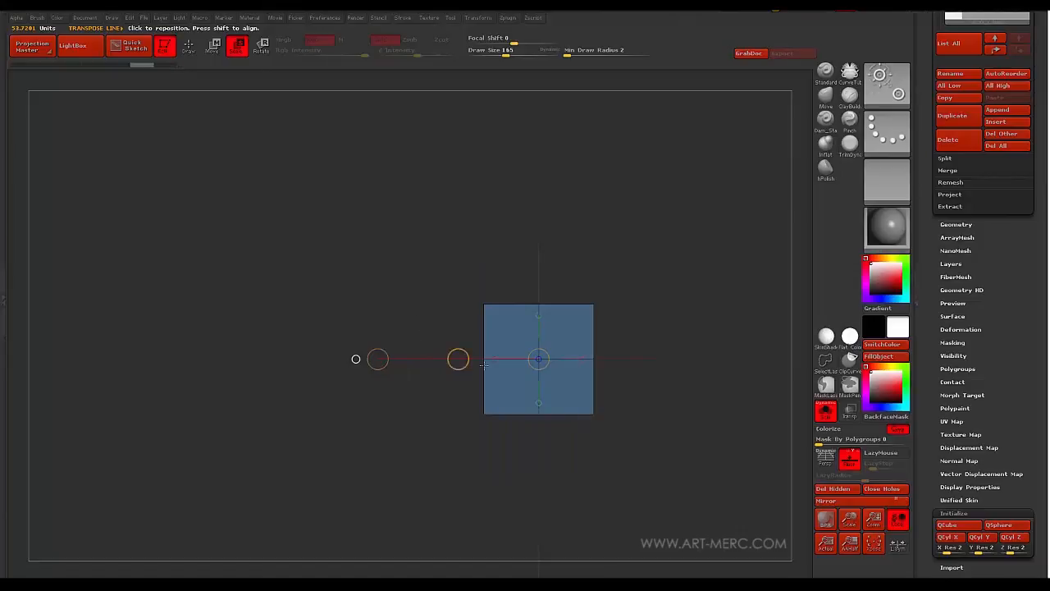
left_click_drag(539, 358, 380, 300)
left_click_drag(457, 356, 404, 174)
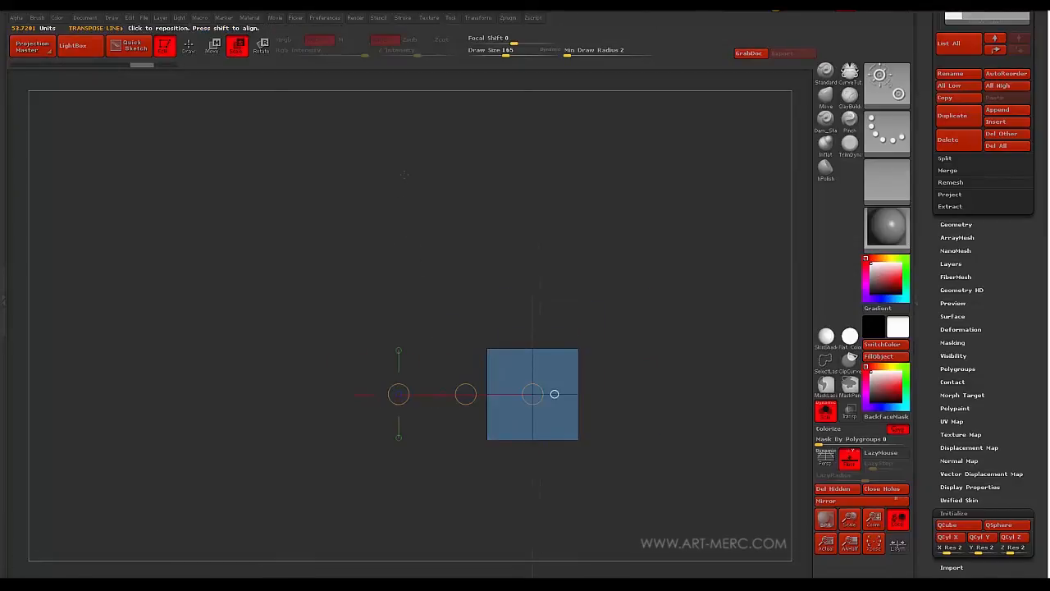
Switch to Rotate and draw a horizontal transpose line about 66 units long along the cube's top edge from its upper right corner
left_click(263, 44)
left_click_drag(446, 278, 428, 213, "alt")
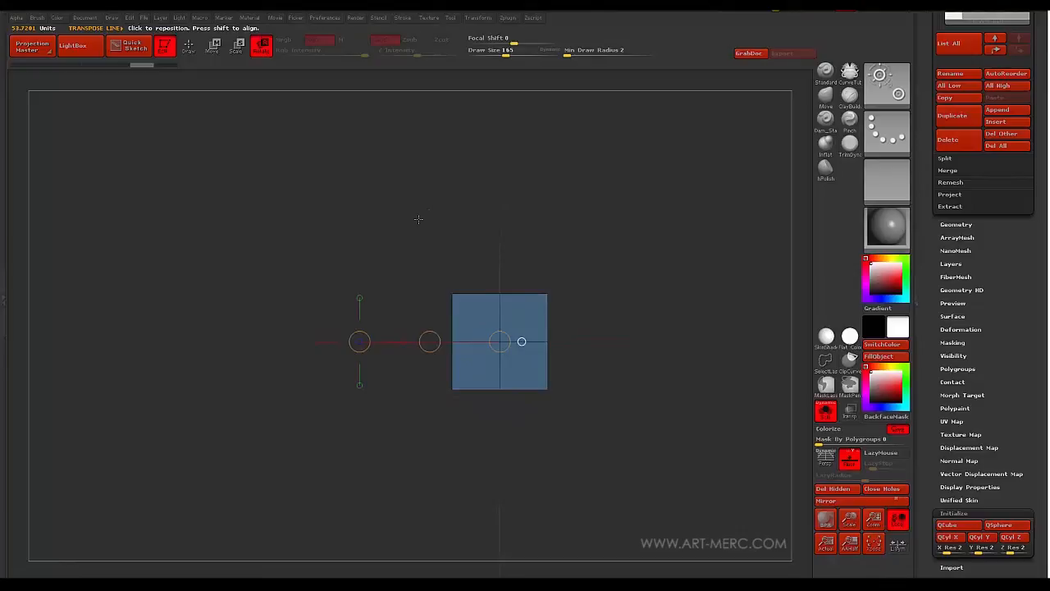
left_click_drag(355, 215, 418, 337, "alt")
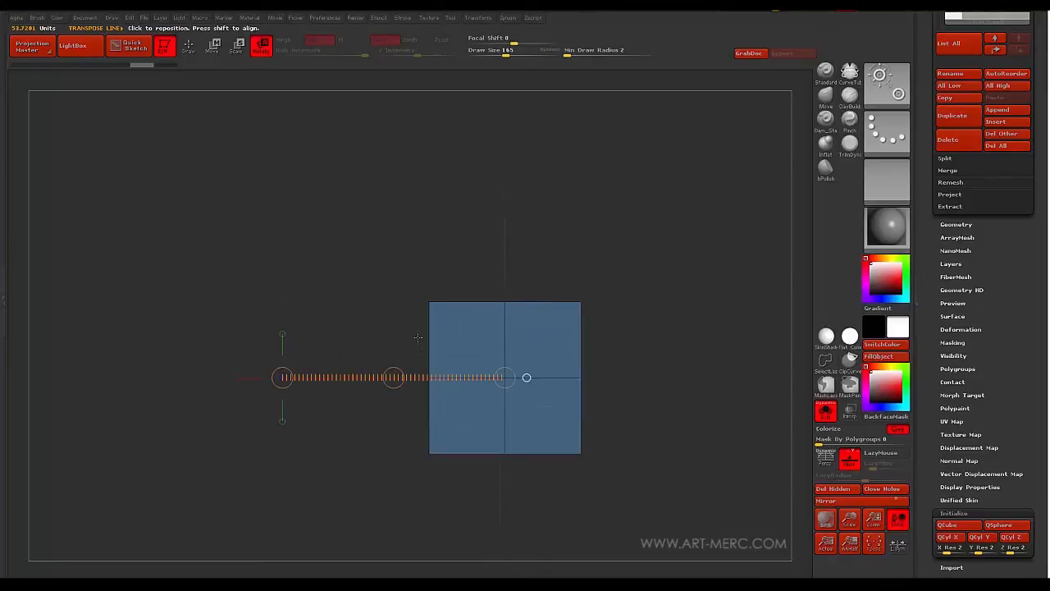
left_click_drag(580, 304, 286, 301)
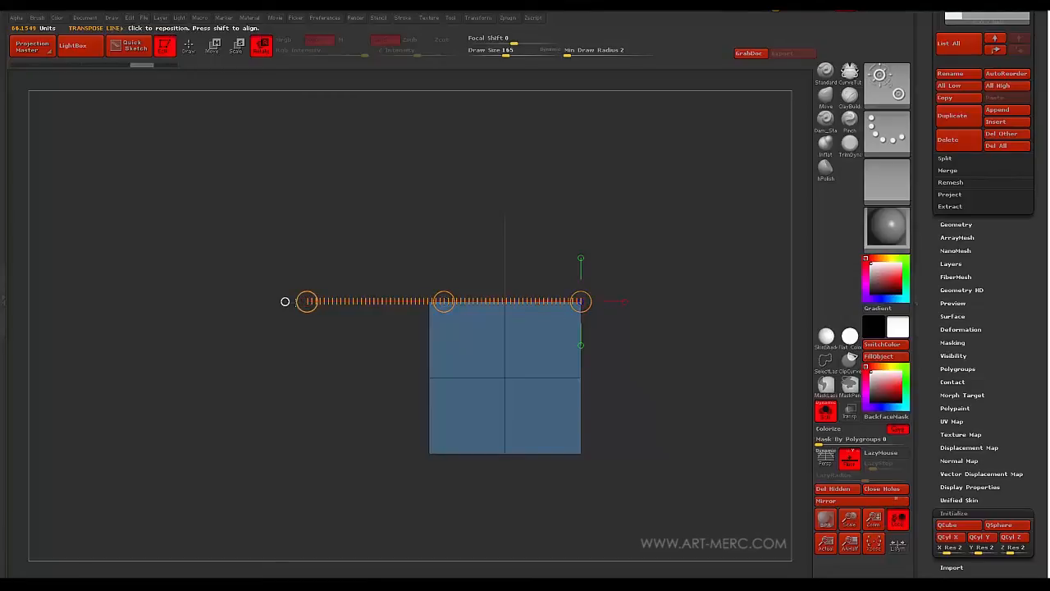
Try rotating the cube about the transpose line's ends, undo the rotation, and try spinning the cube around the line's axis
left_click_drag(307, 301, 376, 324)
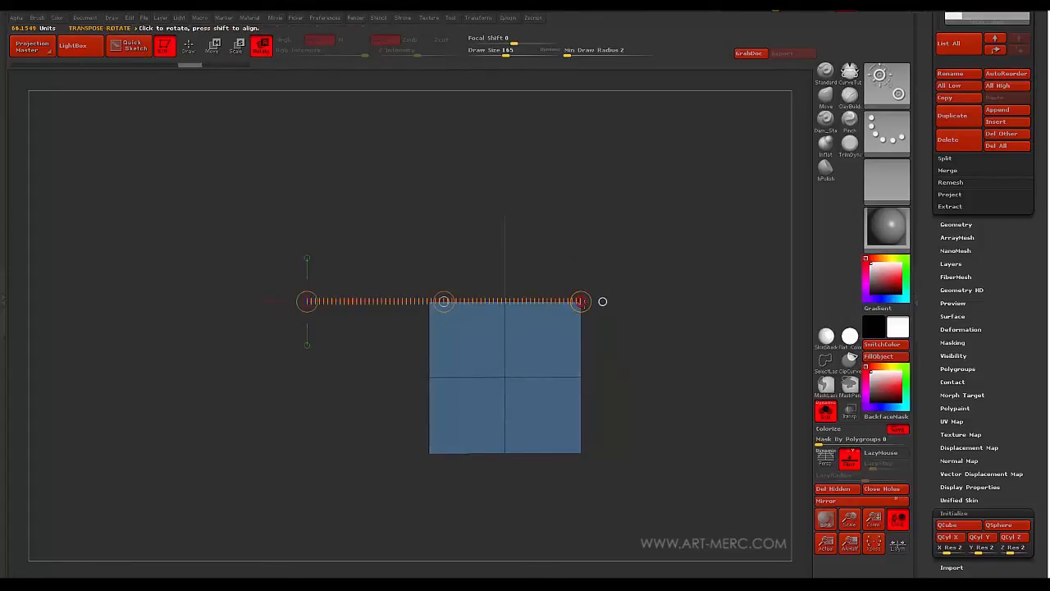
left_click_drag(603, 301, 551, 343)
key("ctrl+z")
left_click_drag(444, 301, 159, 280)
left_click_drag(644, 286, 462, 345)
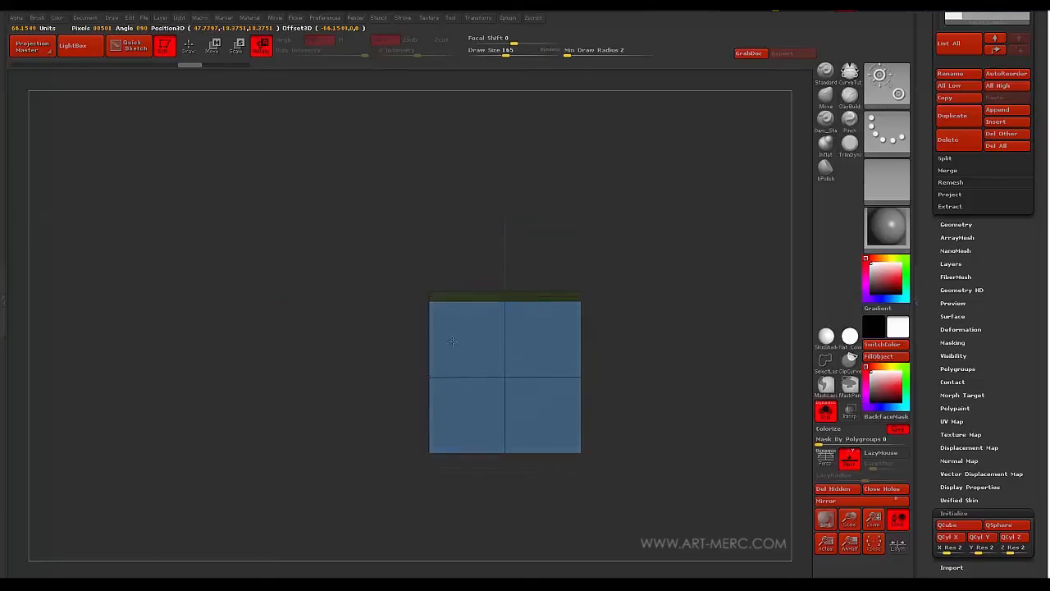
Place perpendicular transpose lines at several points on the cube's purple side face and green top face
left_click_drag(321, 401, 368, 370)
left_click_drag(248, 289, 360, 281, "shift")
left_click_drag(495, 310, 392, 361)
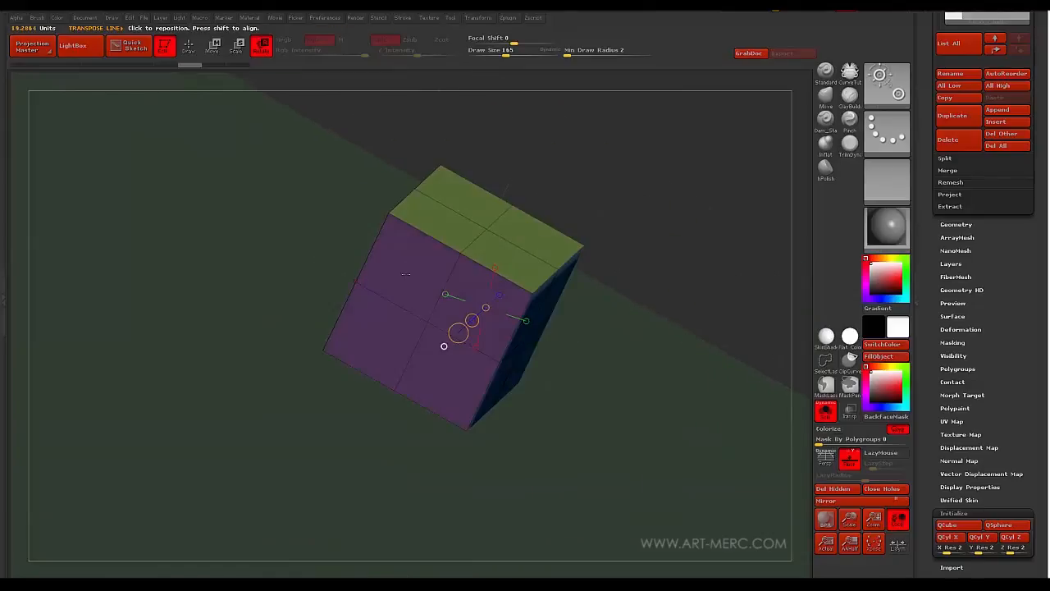
left_click(384, 348)
left_click(455, 386)
left_click(491, 296)
left_click(389, 261)
left_click(437, 221)
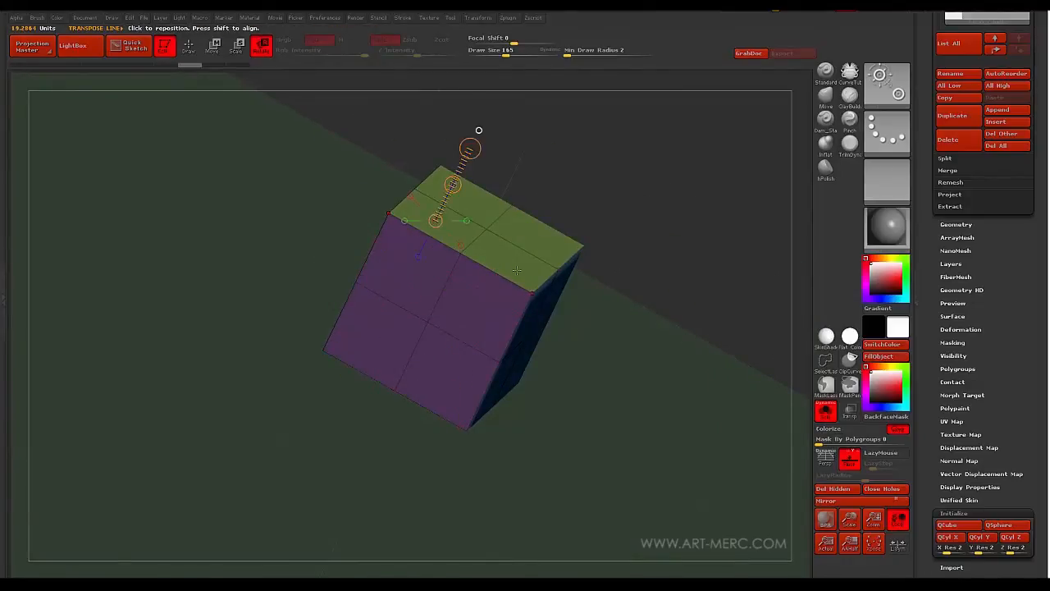
left_click(517, 271)
left_click(519, 224)
Place a perpendicular transpose line about 18 units long at the cube's left face centre, try rotating with it, and undo
left_click_drag(612, 160, 509, 177)
left_click_drag(283, 215, 343, 270, "shift")
left_click(480, 322)
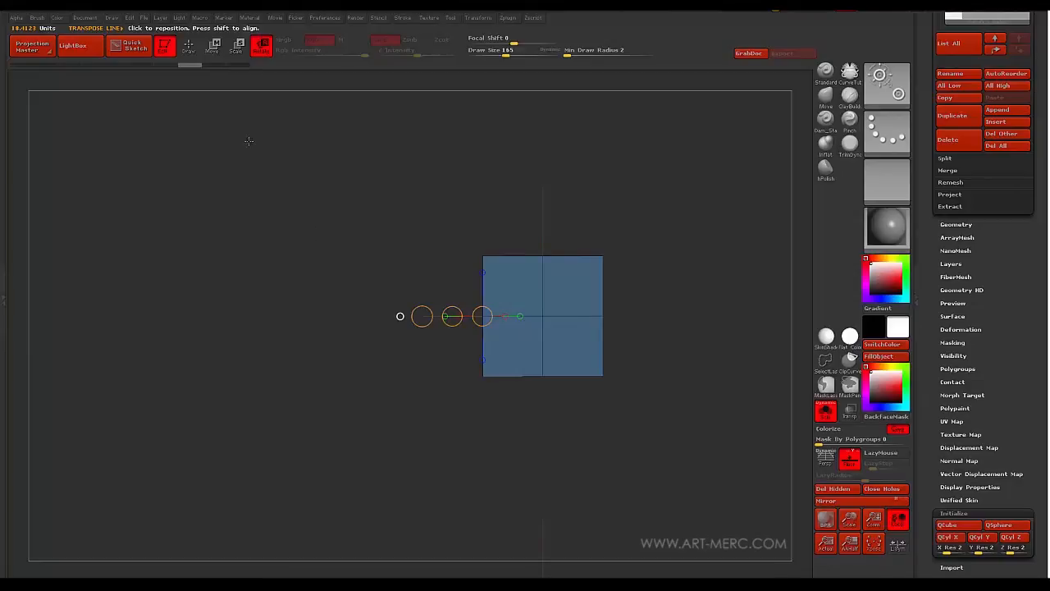
mouse_move(332, 300)
left_mouse_down("alt")
mouse_move(325, 257)
mouse_move(320, 303)
left_mouse_up("alt")
left_click_drag(430, 316, 469, 422)
key("ctrl+z")
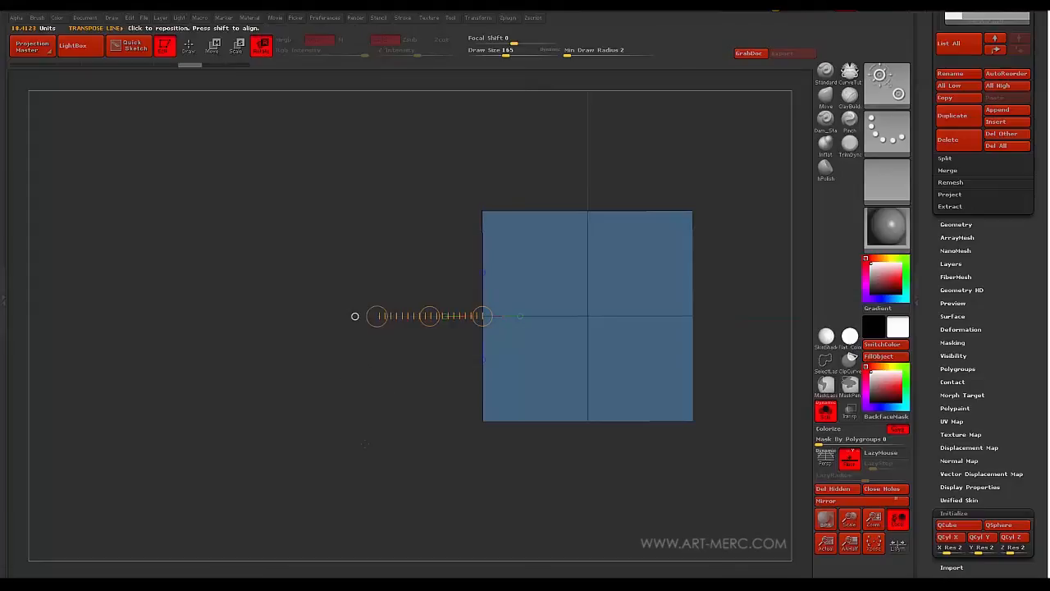
left_click_drag(365, 444, 337, 485, "alt")
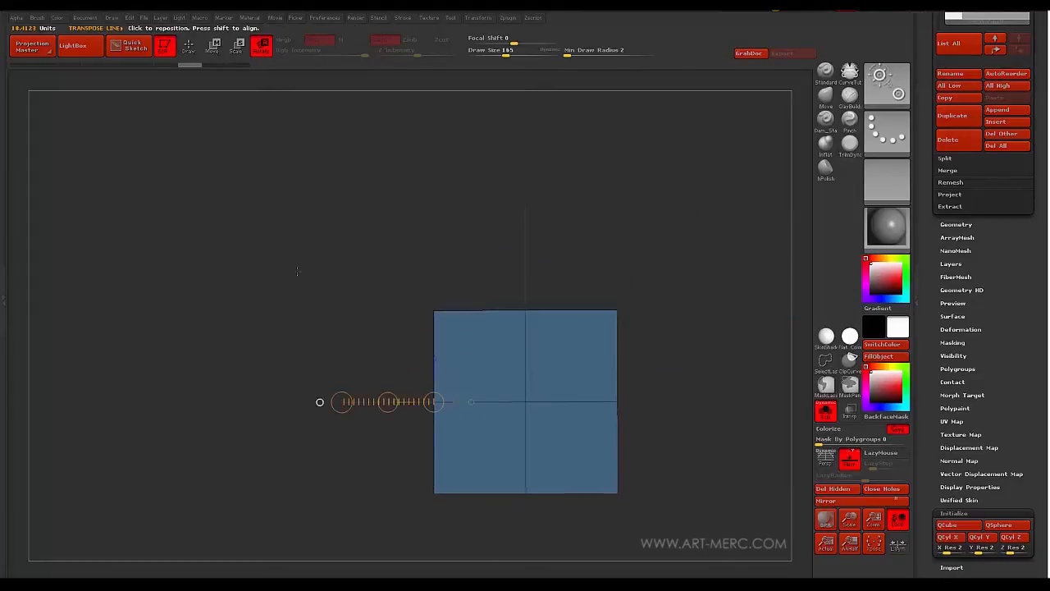
left_click_drag(297, 269, 279, 356)
left_click_drag(280, 320, 305, 363, "shift")
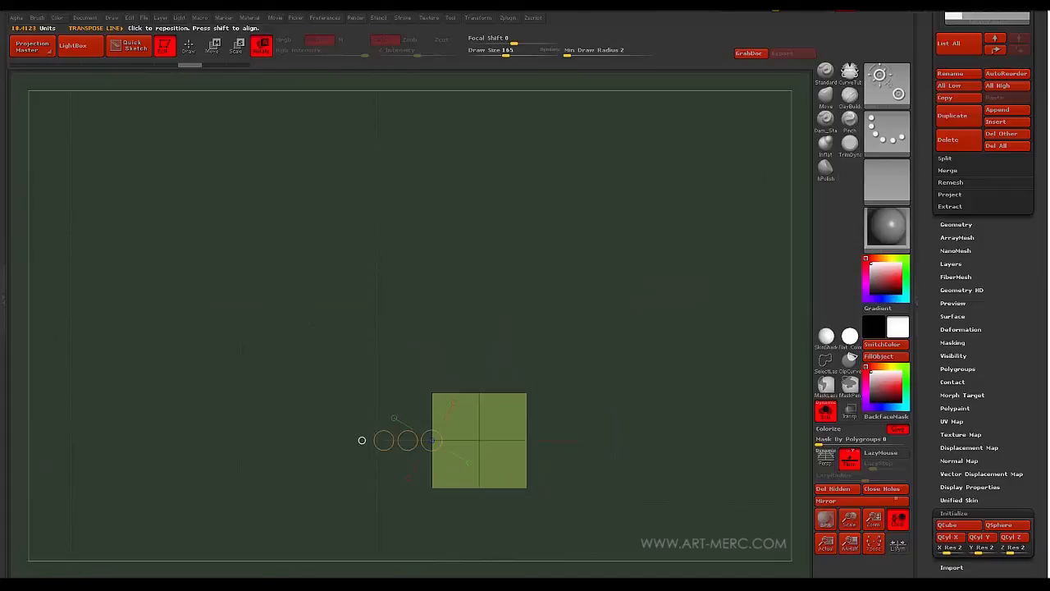
left_click_drag(351, 352, 343, 245)
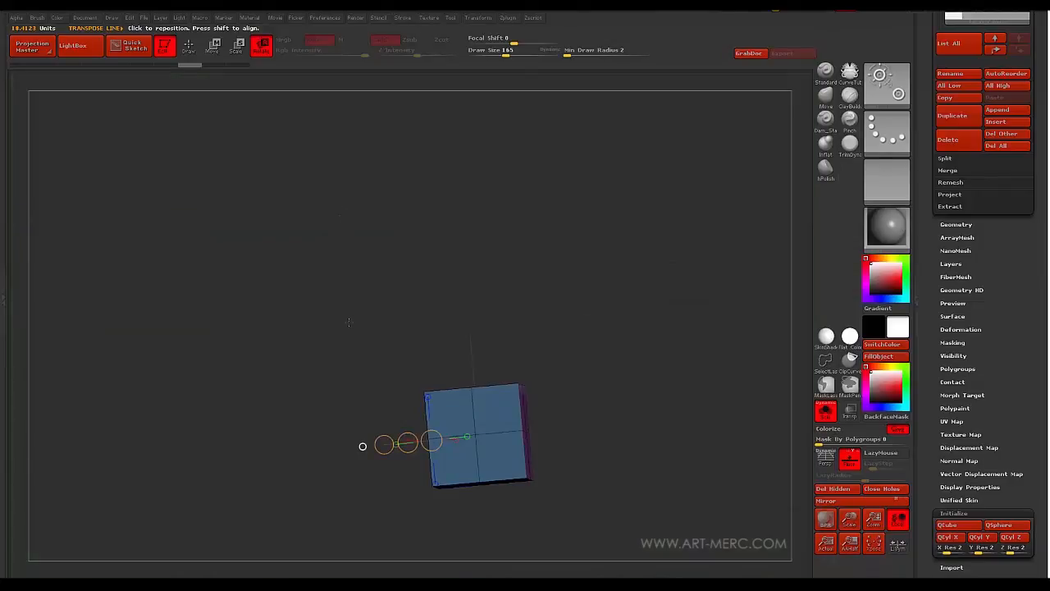
Switch to the Move brush and turn off Solo mode to show the posed figure together with the cube
left_click_drag(349, 321, 348, 326, "shift")
left_click_drag(342, 362, 380, 273, "alt")
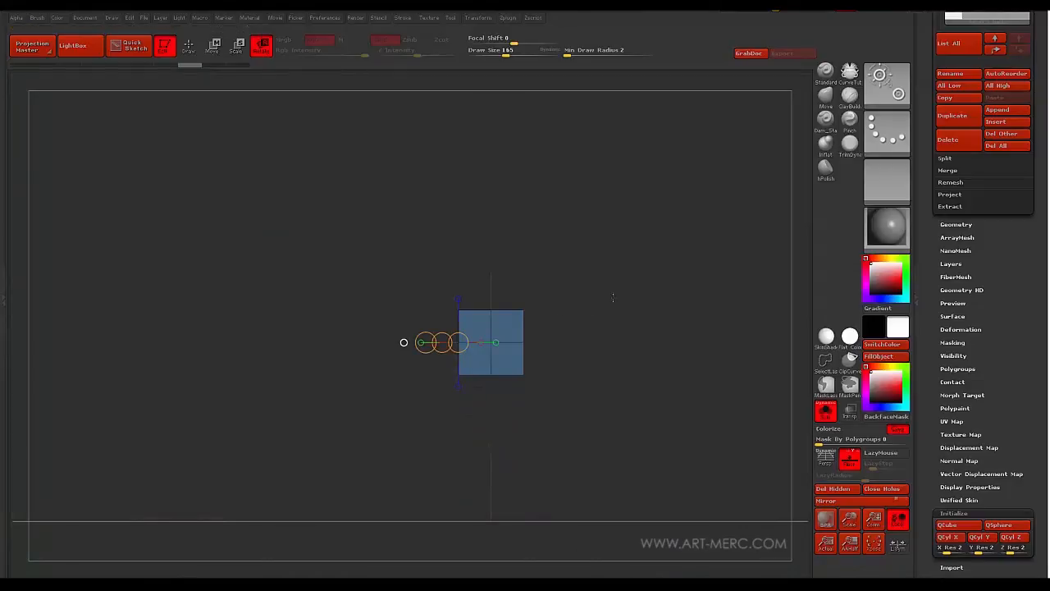
key("b")
key("m")
key("v")
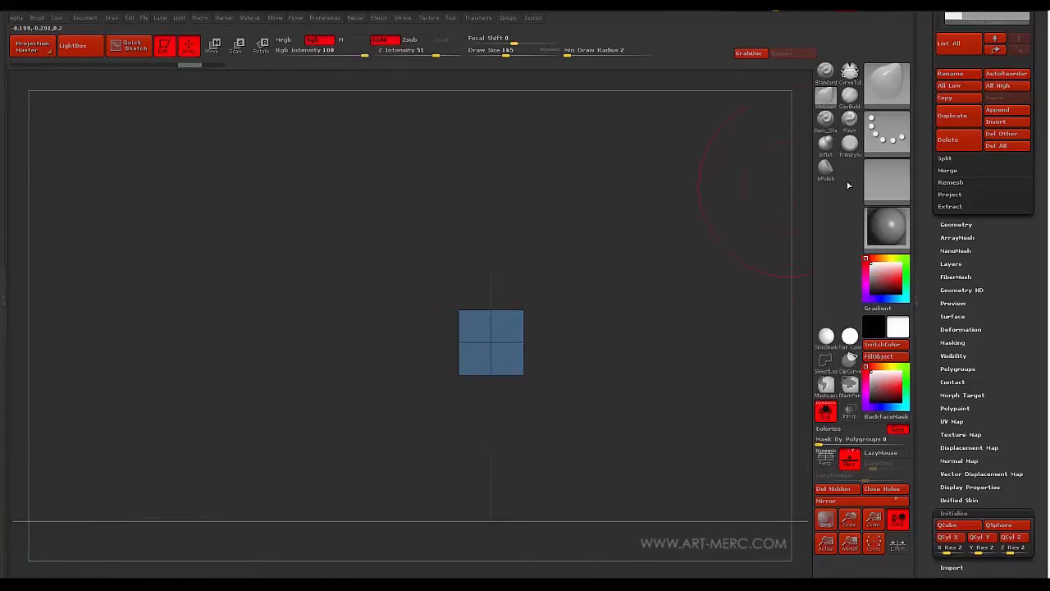
left_click(825, 410)
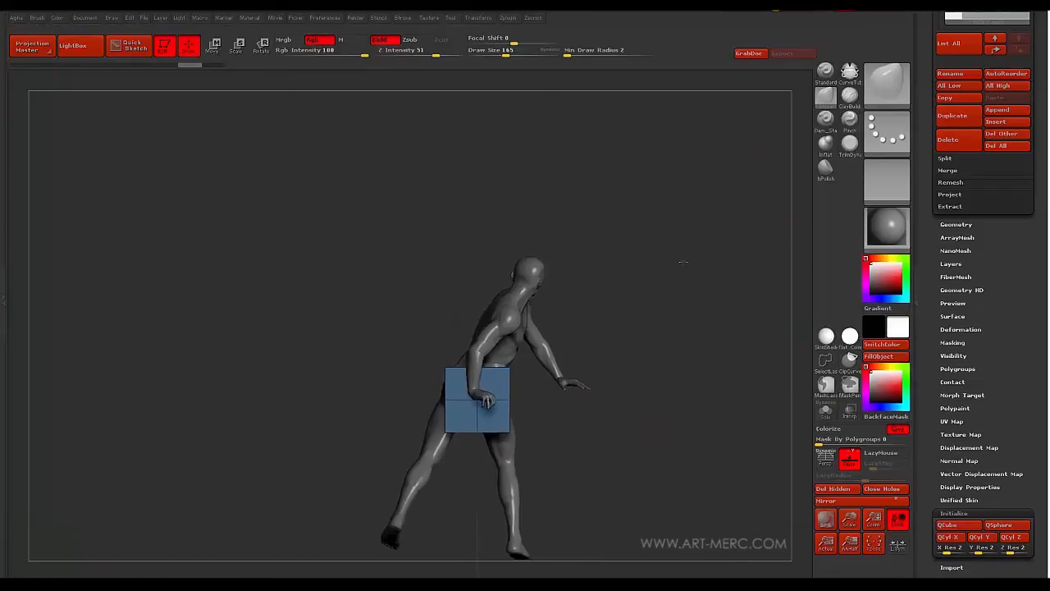
left_click_drag(721, 257, 756, 301)
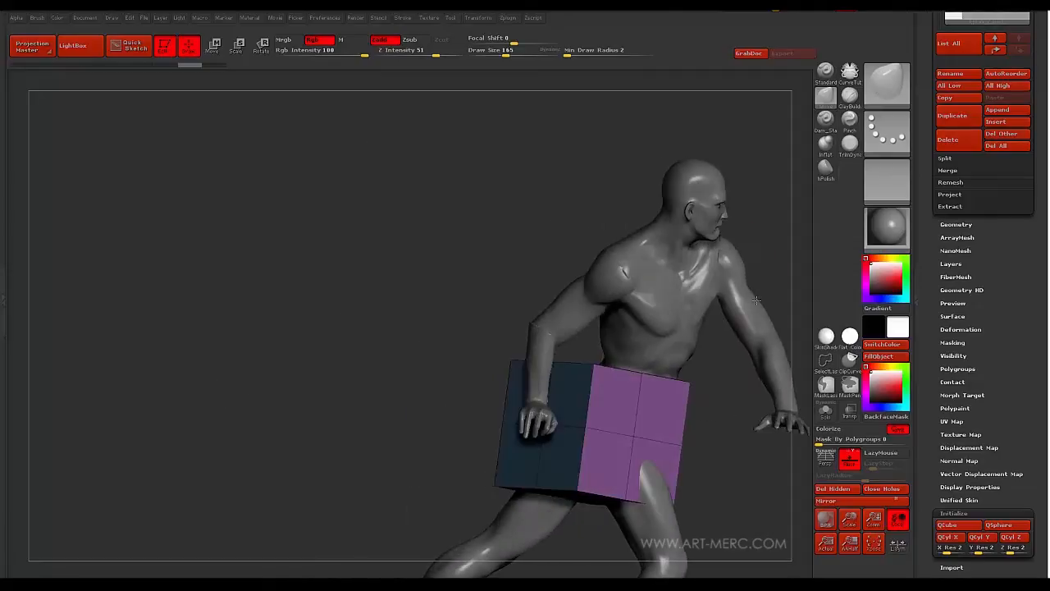
left_click_drag(549, 236, 725, 243)
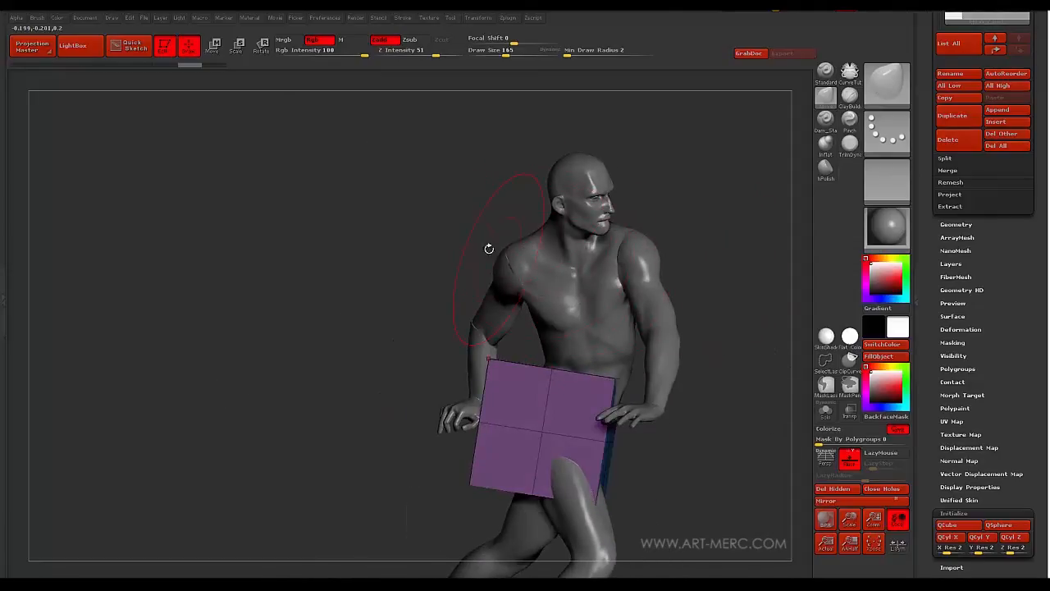
left_click_drag(427, 282, 377, 228)
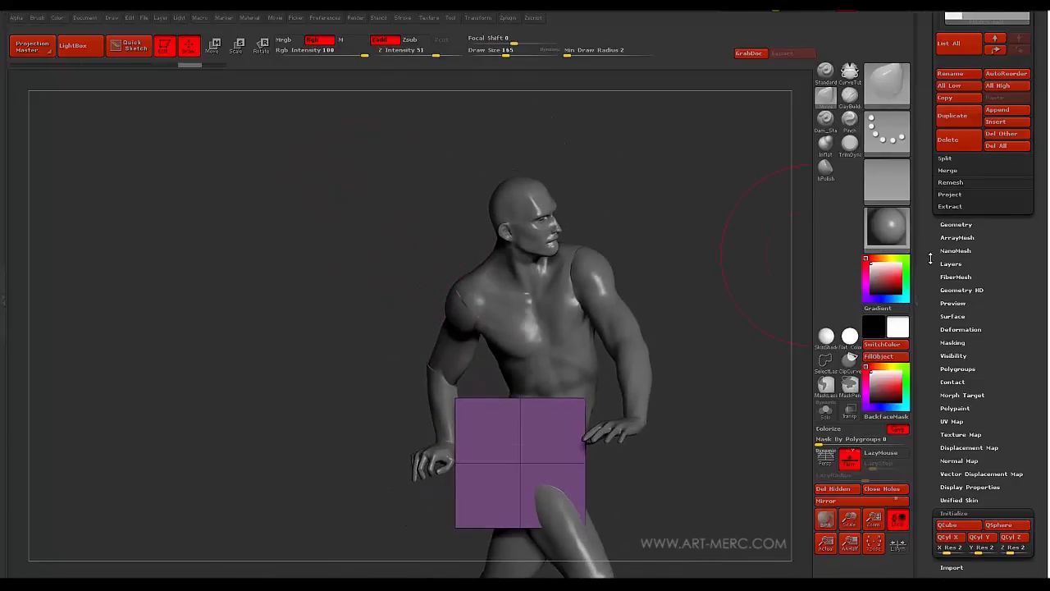
Make the figure's bent upper arm the active subtool and hide the PM3D_Cube3D subtool
scroll(930, 258, "up", 5)
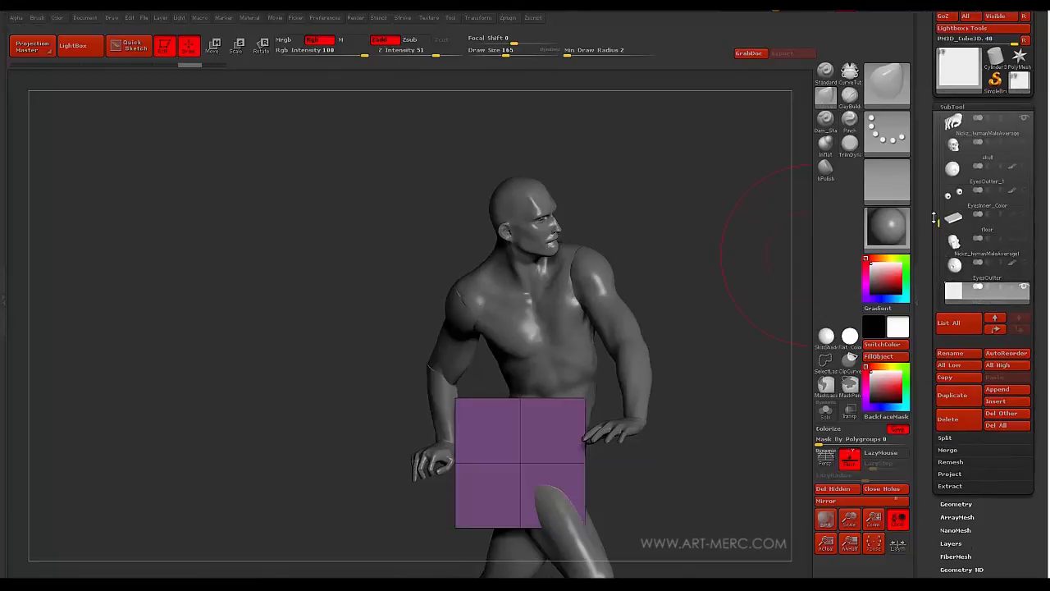
left_click_drag(933, 218, 933, 171)
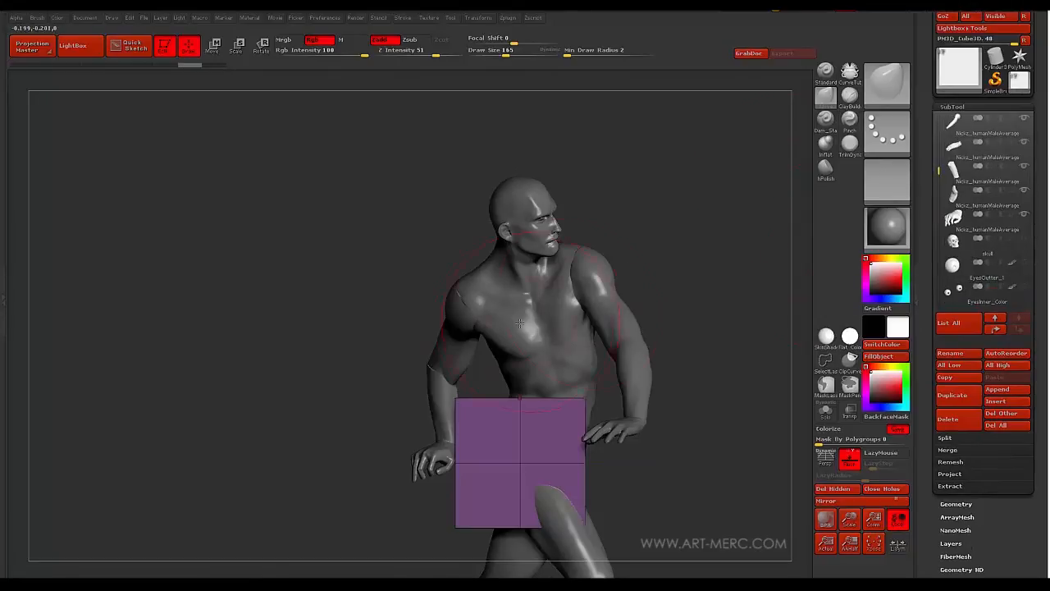
left_click(452, 328, "alt")
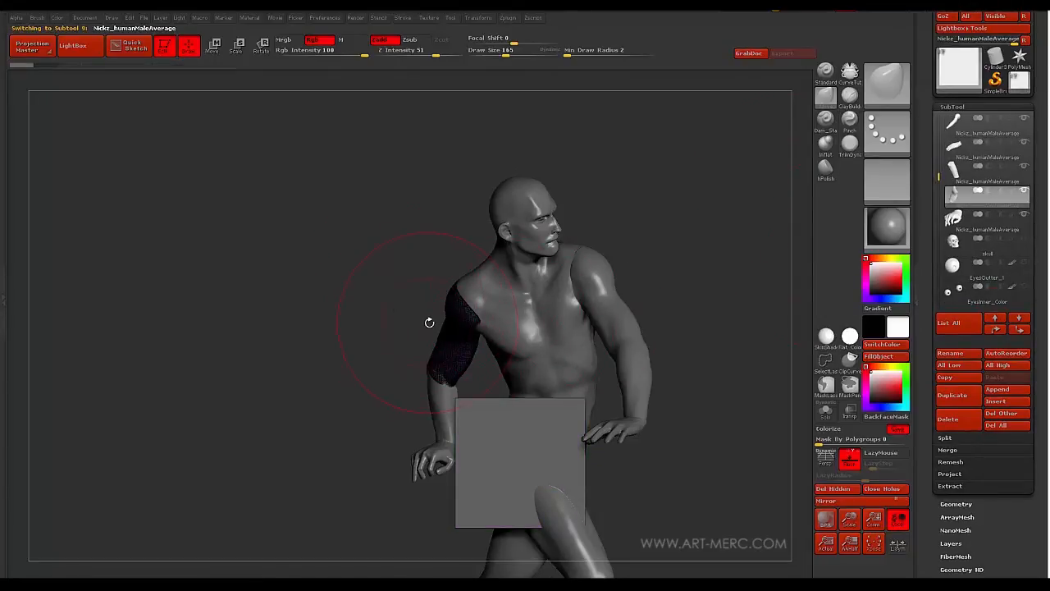
left_click_drag(380, 278, 452, 279)
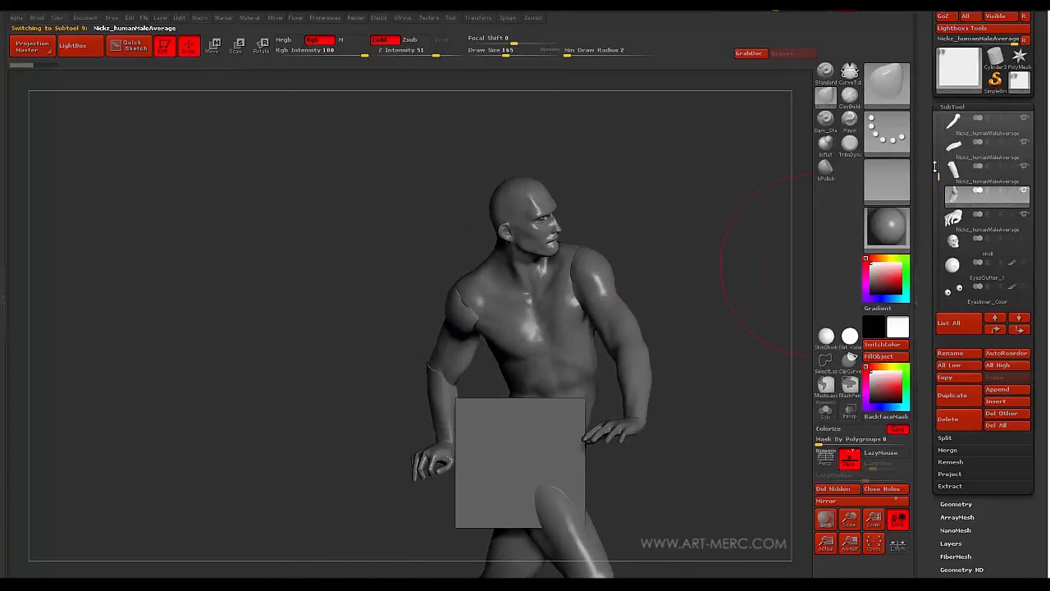
left_click_drag(935, 167, 938, 242)
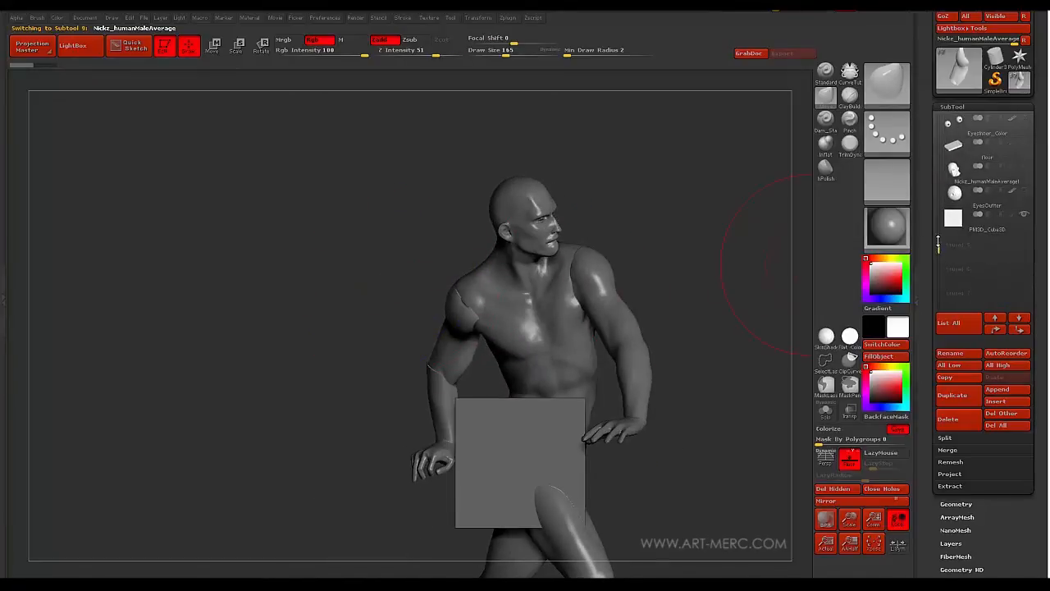
left_click(1024, 215)
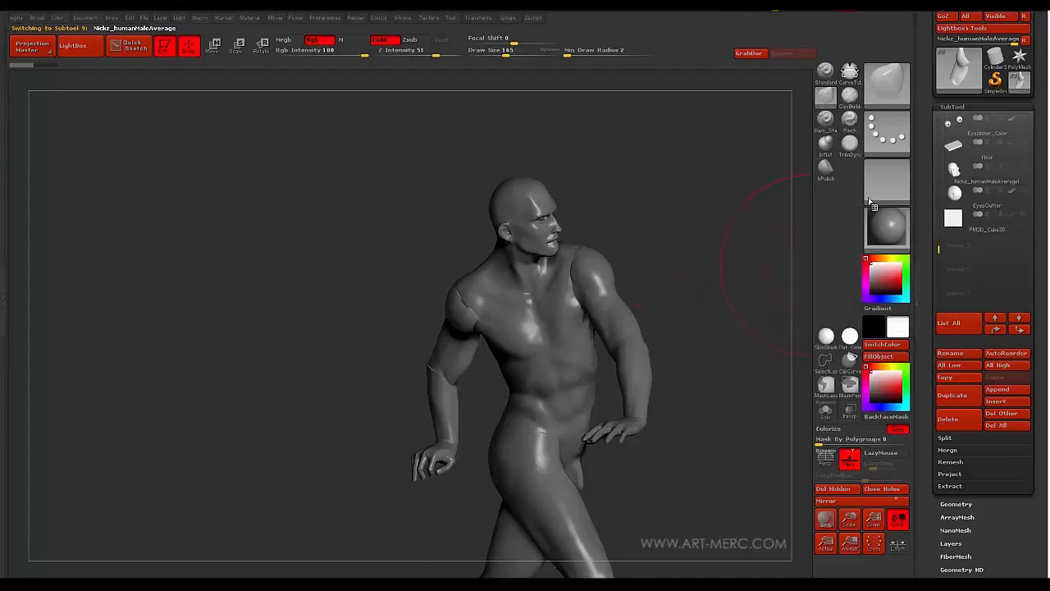
Switch to Rotate and draw a transpose line from the shoulder past the elbow, extending it to about 37 units
mouse_move(351, 314)
left_mouse_down()
mouse_move(327, 267)
mouse_move(368, 211)
mouse_move(353, 258)
mouse_move(364, 286)
mouse_move(396, 244)
mouse_move(368, 251)
mouse_move(399, 271)
mouse_move(382, 251)
mouse_move(387, 281)
mouse_move(402, 254)
mouse_move(434, 282)
mouse_move(375, 279)
mouse_move(378, 301)
mouse_move(352, 299)
mouse_move(379, 303)
mouse_move(354, 311)
mouse_move(380, 302)
mouse_move(362, 307)
mouse_move(342, 274)
mouse_move(347, 316)
mouse_move(357, 290)
mouse_move(353, 312)
mouse_move(361, 306)
mouse_move(341, 318)
left_mouse_up()
key("w")
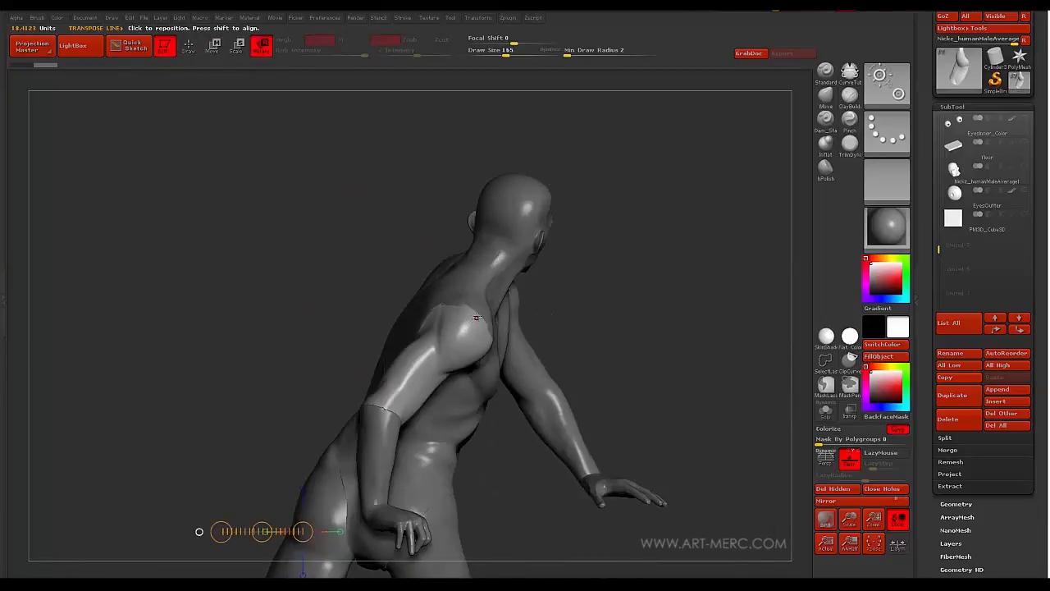
left_click_drag(480, 316, 367, 429)
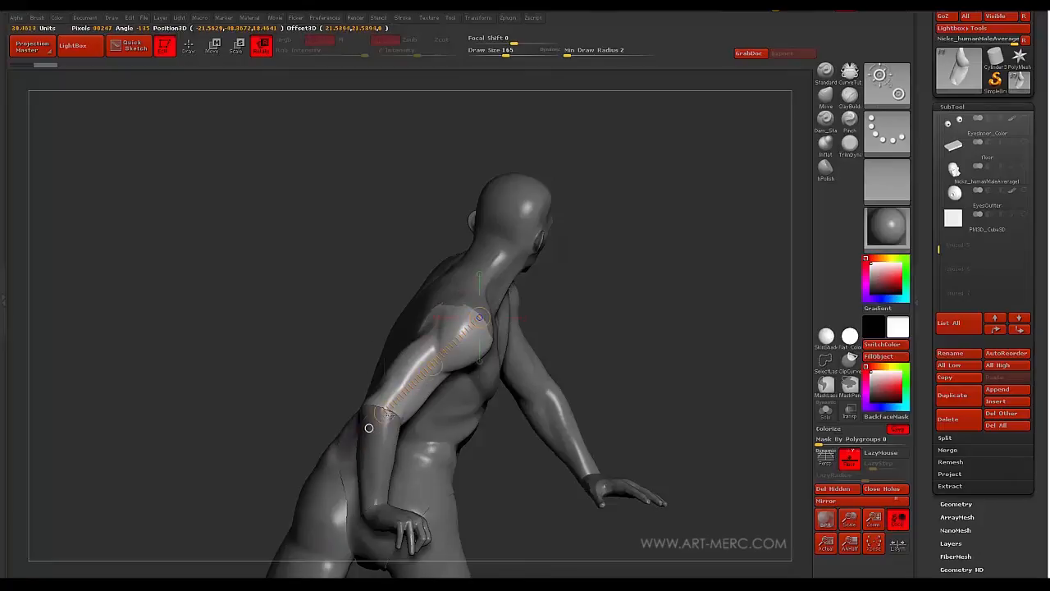
left_click_drag(370, 428, 347, 449)
left_click_drag(306, 340, 321, 333, "alt")
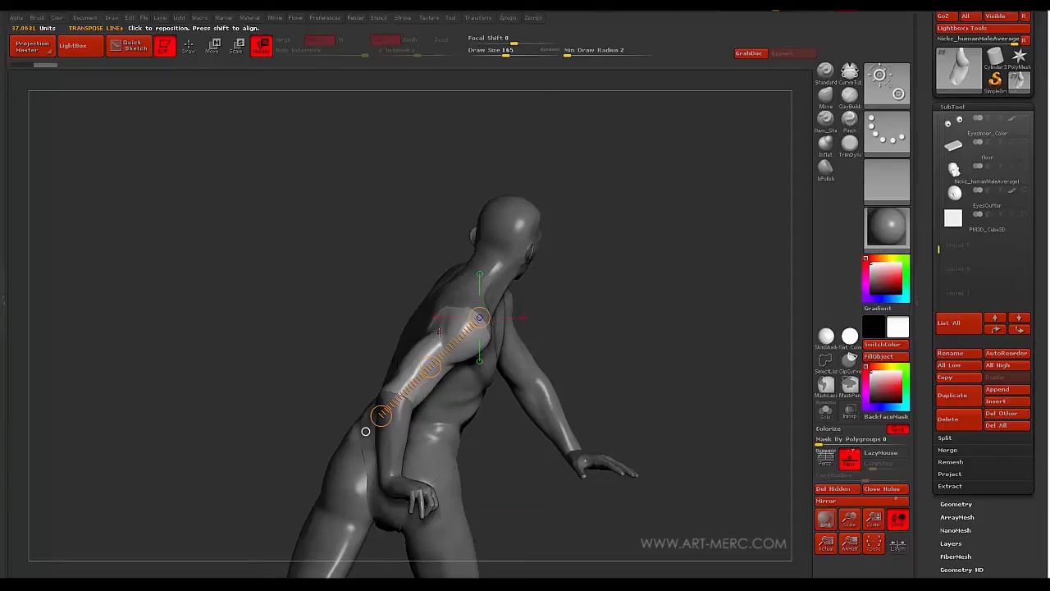
Redraw the transpose line along the upper arm from the shoulder to the elbow, about 32 units long
left_click_drag(328, 323, 277, 319)
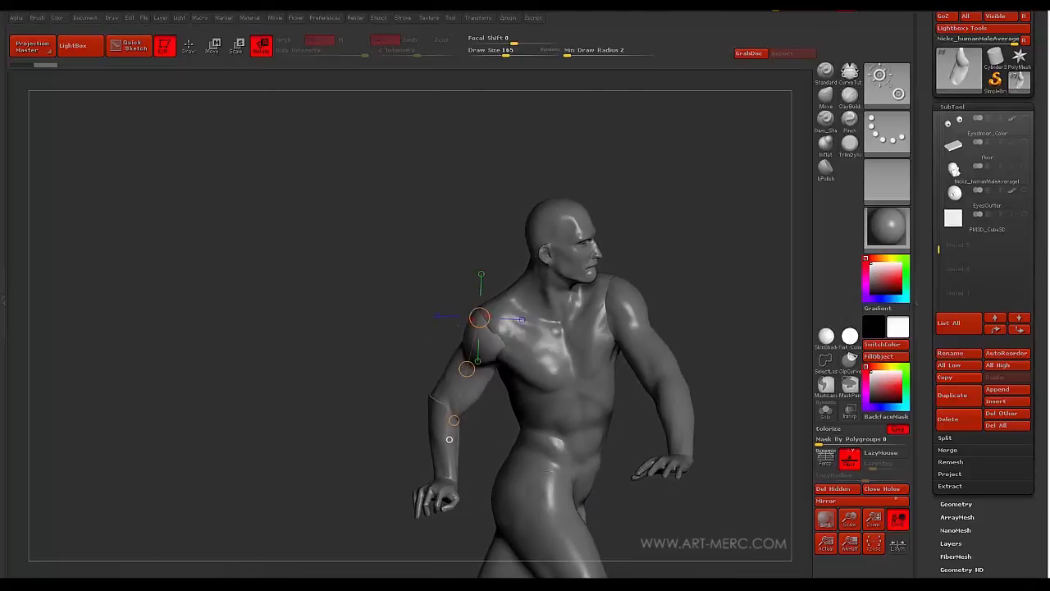
left_click_drag(481, 316, 356, 431)
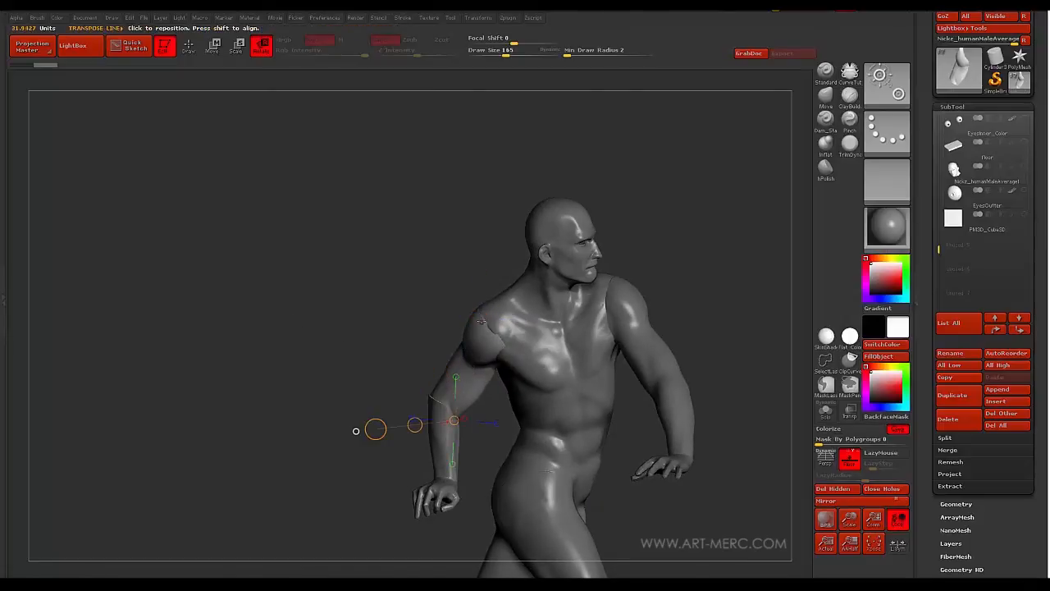
left_click_drag(482, 316, 444, 386)
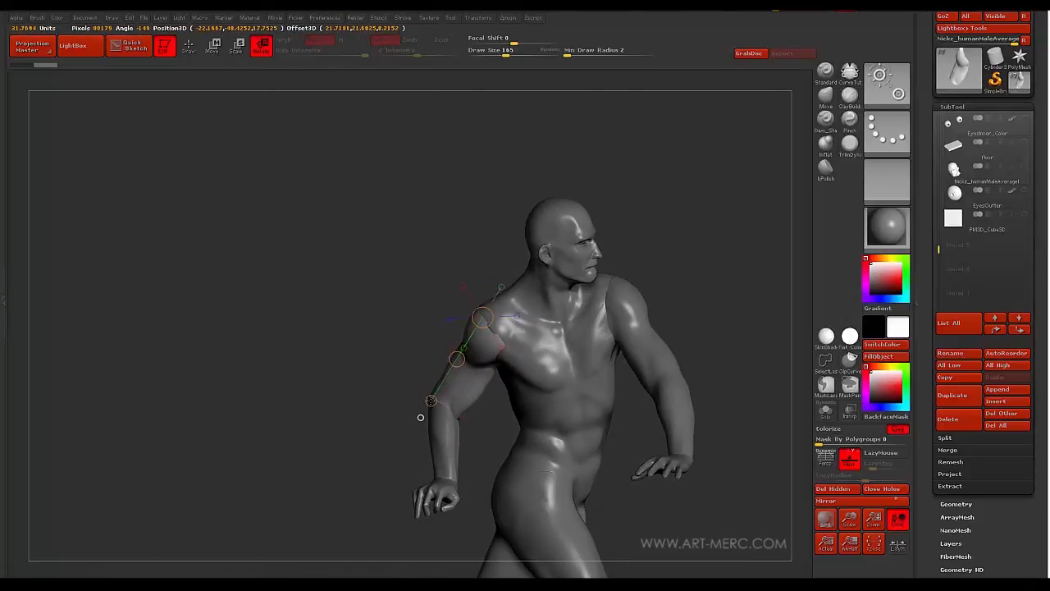
left_click_drag(351, 337, 400, 394)
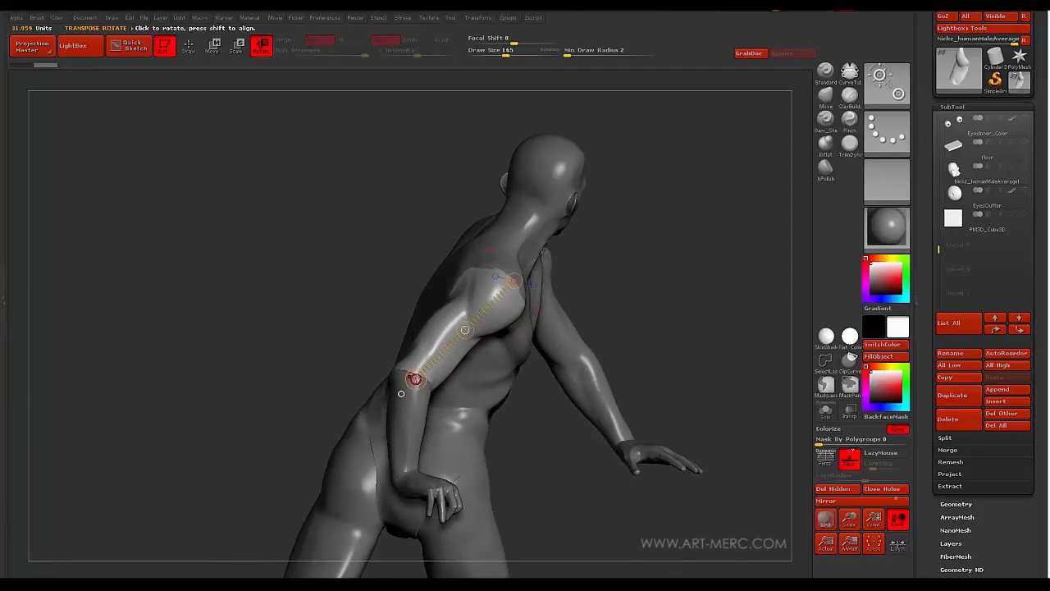
Try rotating the upper arm about the shoulder with the transpose line and swing it back to its pose
mouse_move(300, 271)
left_mouse_down()
mouse_move(320, 289)
mouse_move(262, 274)
mouse_move(285, 273)
mouse_move(283, 315)
mouse_move(283, 303)
left_mouse_up()
mouse_move(521, 283)
left_mouse_down()
mouse_move(426, 367)
mouse_move(439, 370)
mouse_move(424, 354)
left_mouse_up()
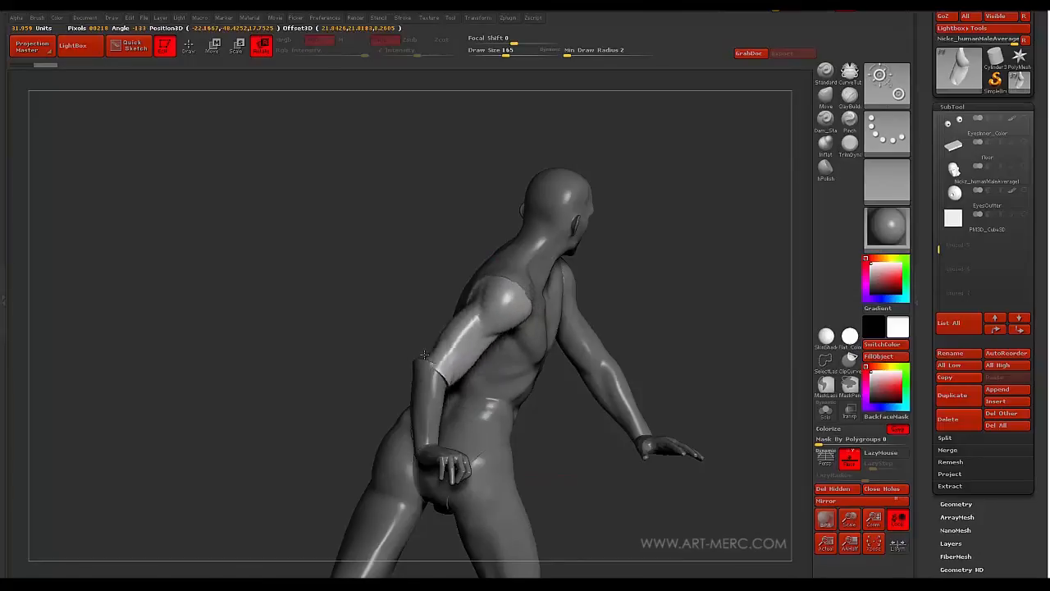
left_click_drag(474, 378, 494, 289)
left_click_drag(361, 271, 332, 323)
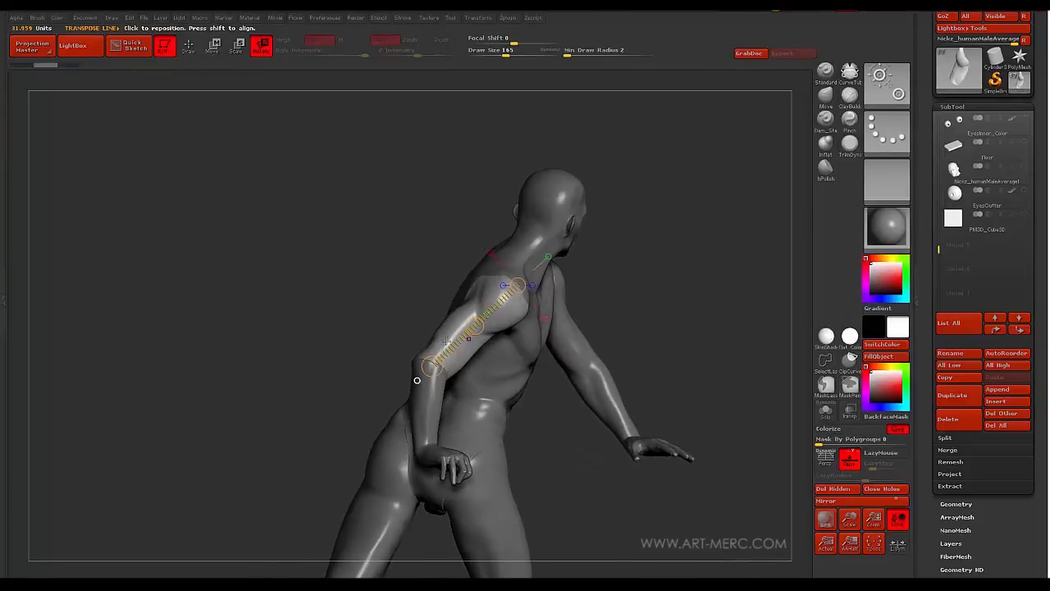
Draw an off-axis transpose line from the front of the shoulder past the elbow and extend it to about 33 units
left_click_drag(360, 284, 454, 313)
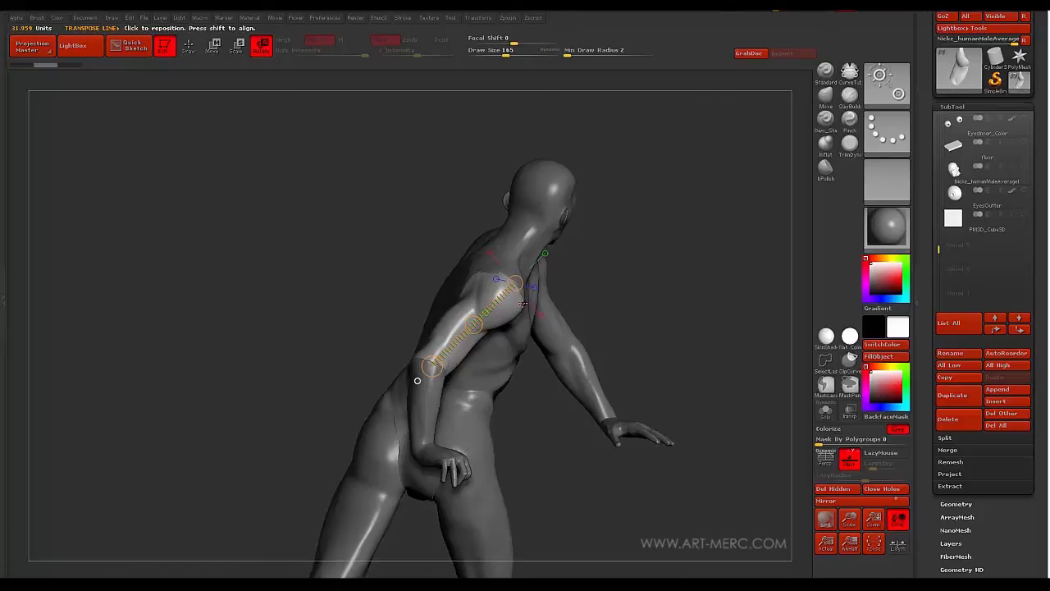
left_click_drag(523, 304, 461, 339)
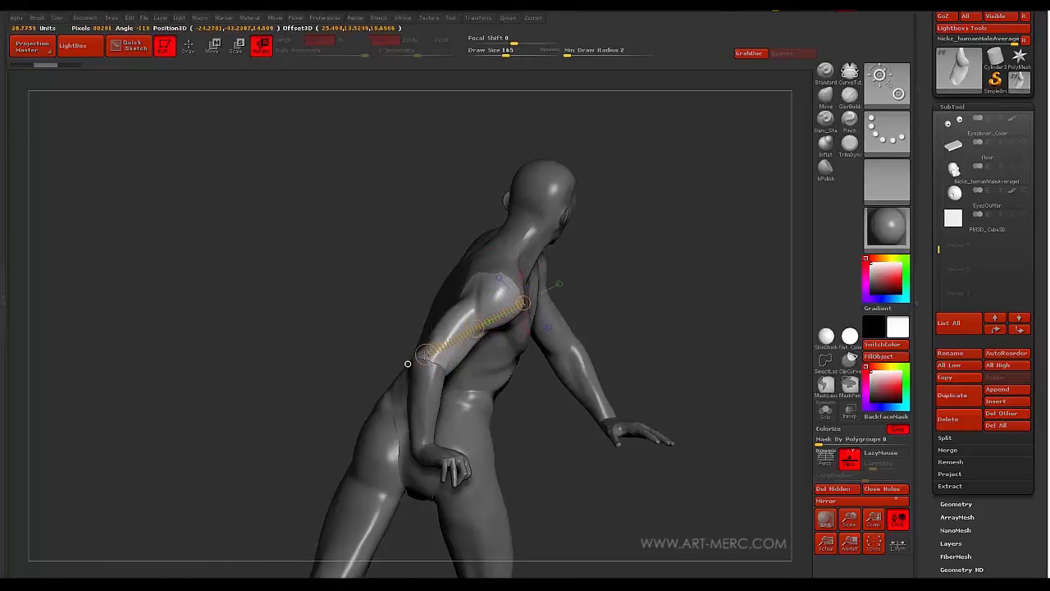
left_click_drag(399, 367, 398, 366)
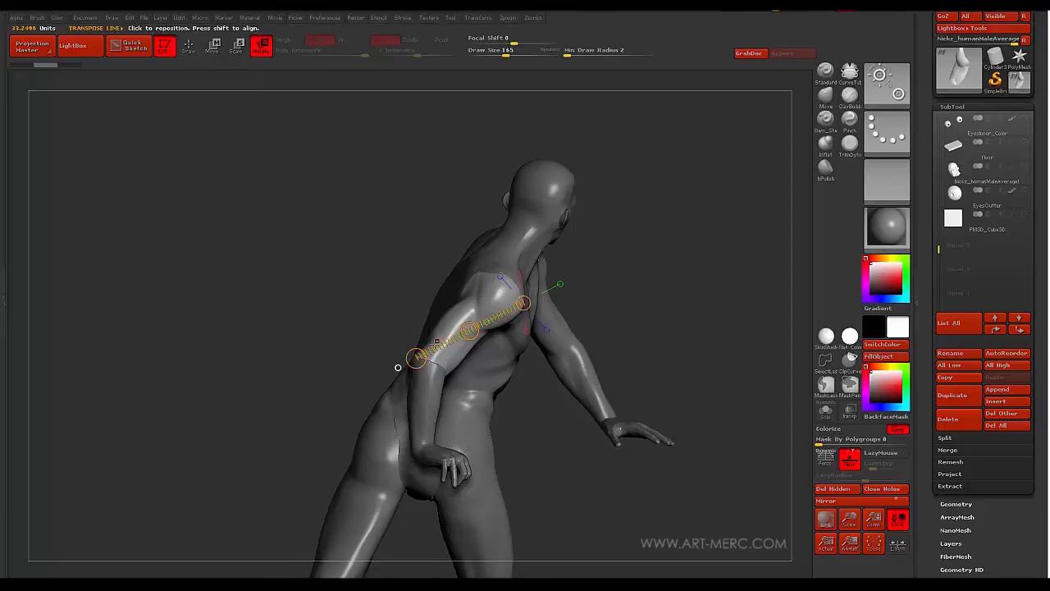
Try rotating the upper arm with the off-axis transpose line and undo the rotation
left_click_drag(414, 357, 428, 364)
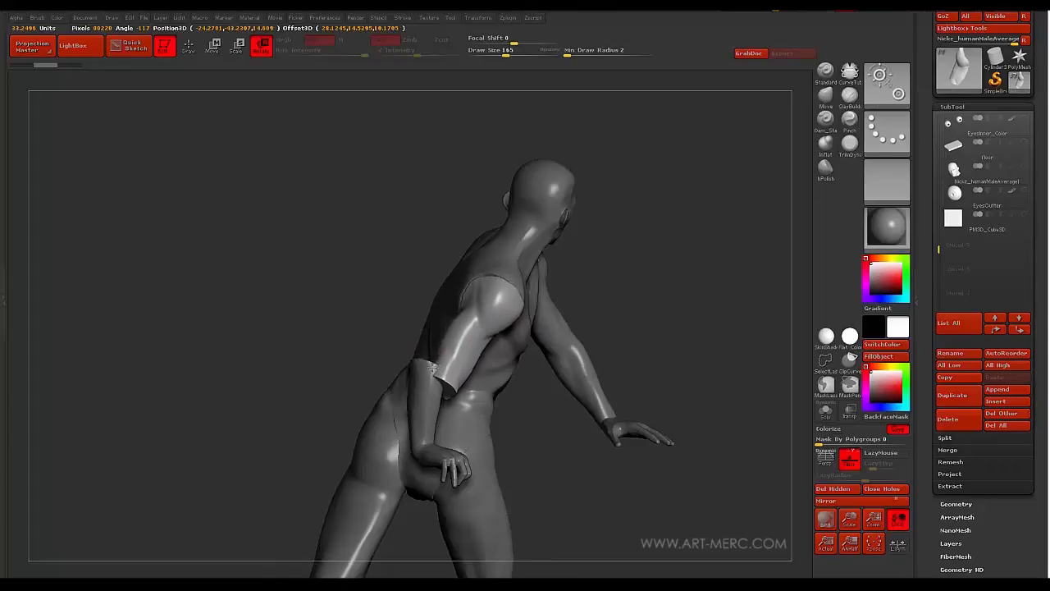
left_click_drag(432, 354, 432, 354)
left_click_drag(368, 263, 275, 267)
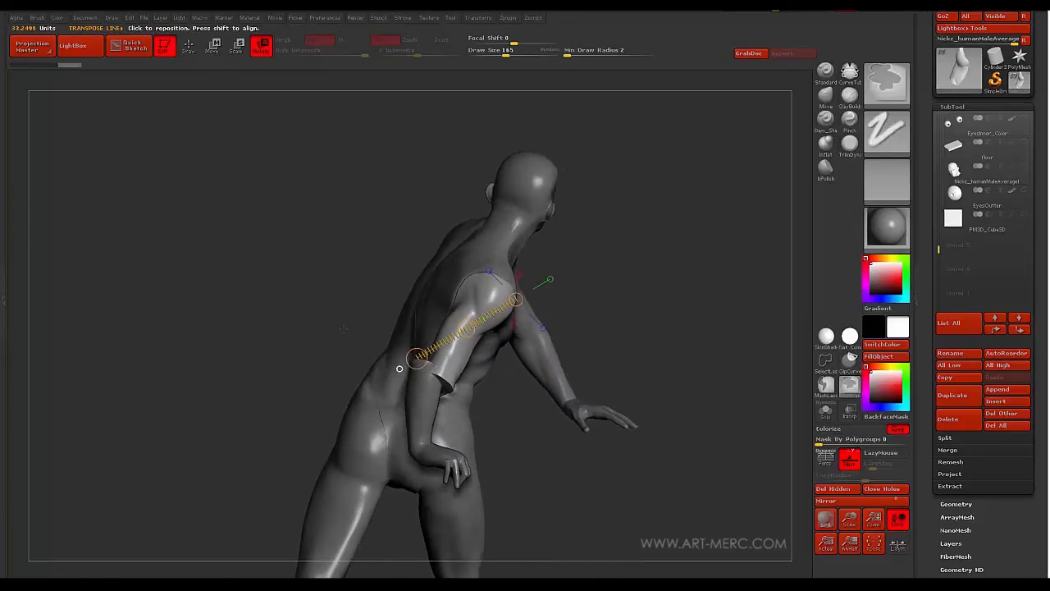
key("ctrl+z")
mouse_move(353, 334)
left_mouse_down()
mouse_move(265, 286)
mouse_move(300, 242)
mouse_move(298, 293)
mouse_move(328, 297)
mouse_move(316, 296)
left_mouse_up()
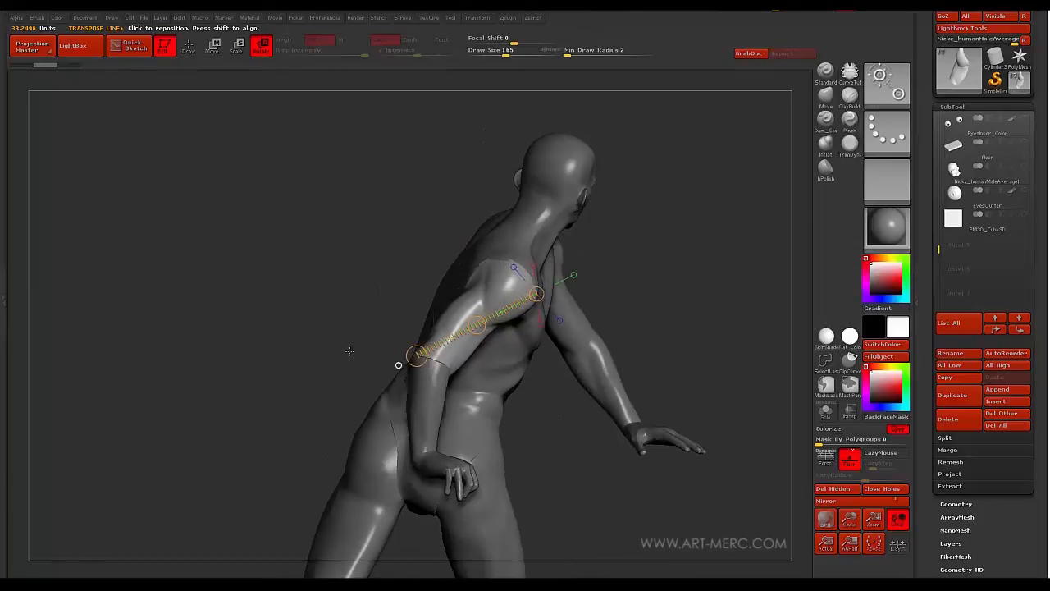
Return to Draw mode and make the figure's extended back leg the active subtool
mouse_move(438, 366)
left_mouse_down()
mouse_move(481, 263)
mouse_move(469, 231)
left_mouse_up()
key("e")
left_click_drag(380, 223, 221, 298)
mouse_move(251, 257)
left_mouse_down("alt")
mouse_move(256, 317)
mouse_move(214, 350)
mouse_move(216, 331)
mouse_move(216, 346)
mouse_move(235, 319)
mouse_move(513, 431)
mouse_move(533, 377)
mouse_move(527, 277)
mouse_move(539, 375)
mouse_move(537, 347)
mouse_move(534, 371)
mouse_move(523, 372)
mouse_move(509, 343)
left_mouse_up("alt")
key("q")
left_click(411, 331, "alt")
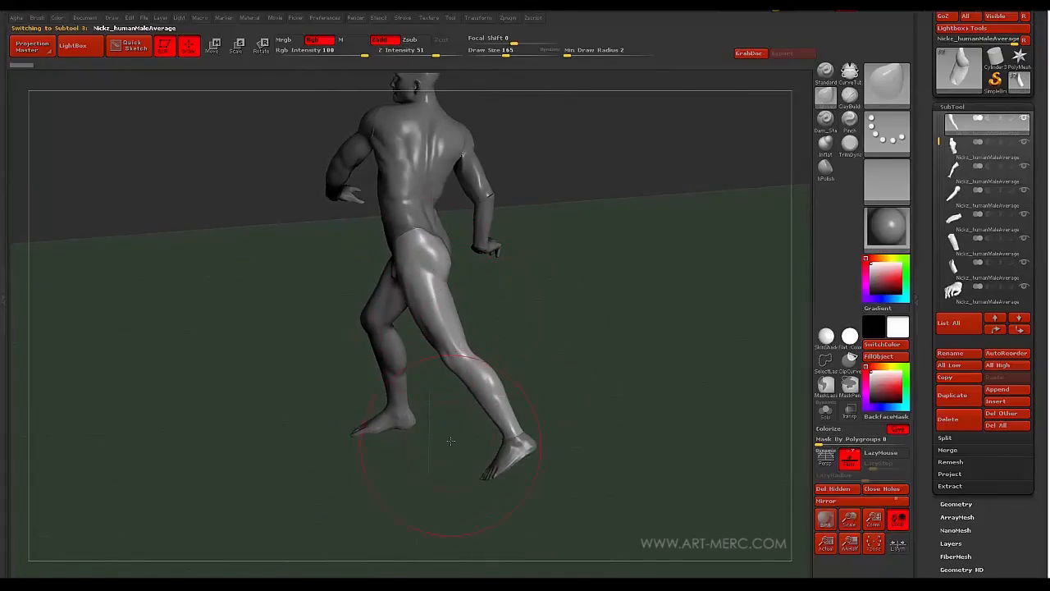
left_click_drag(450, 441, 458, 418)
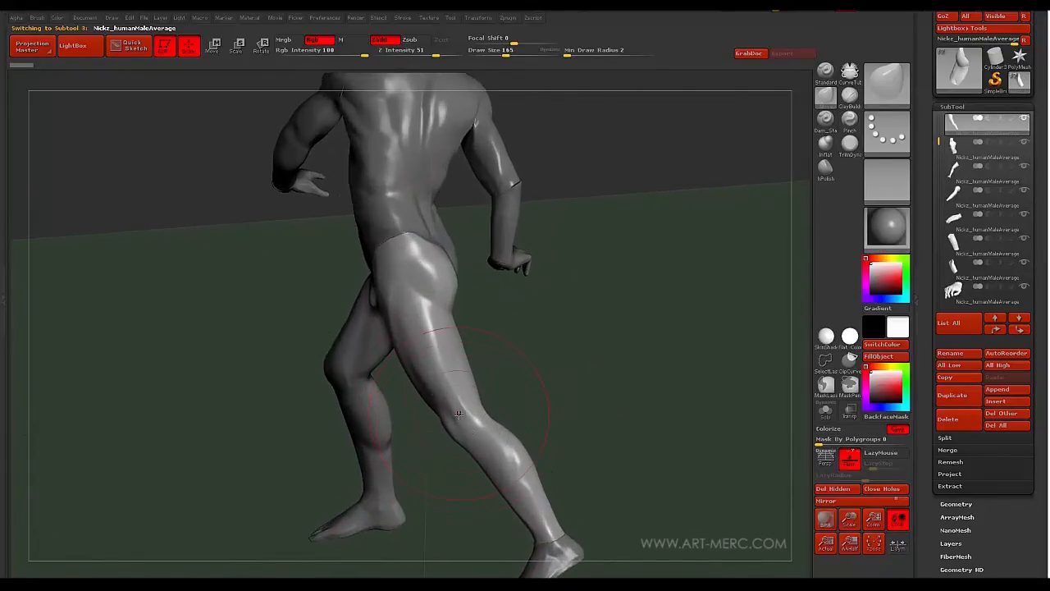
left_click_drag(446, 472, 454, 444)
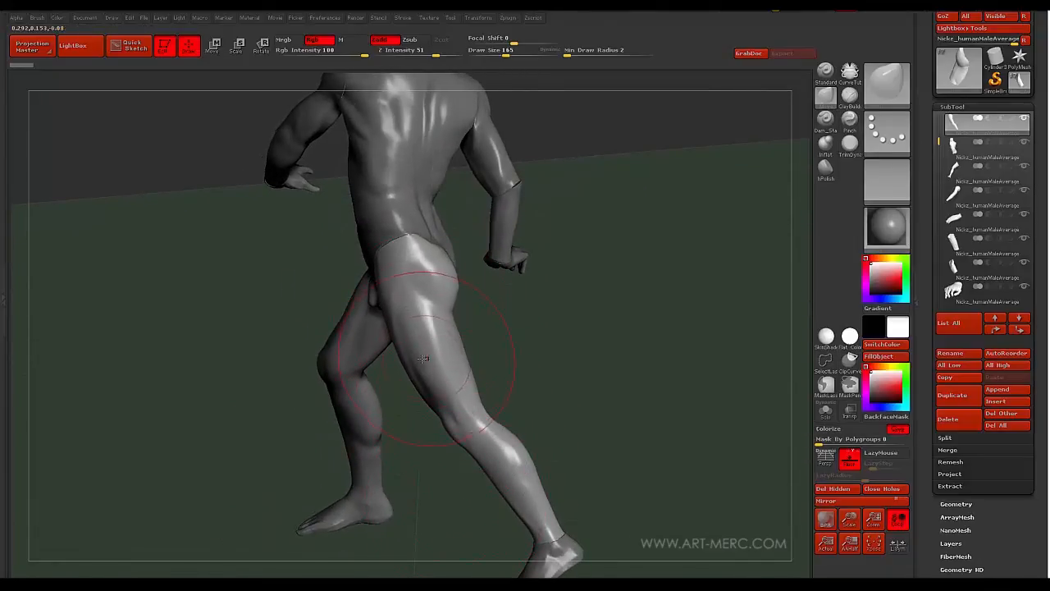
Switch to Rotate and mask the leg by topology from the hip, re-masking it at the knee with a line about 6 units long
key("r")
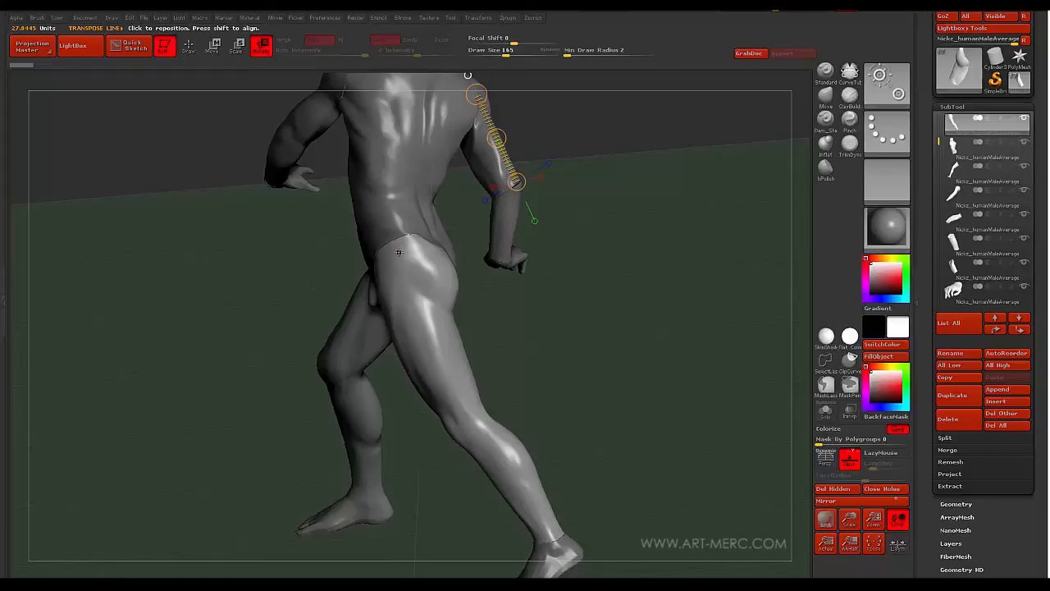
mouse_move(400, 250)
left_mouse_down("ctrl")
mouse_move(443, 387)
mouse_move(586, 573)
mouse_move(566, 574)
left_mouse_up("ctrl")
mouse_move(280, 375)
left_mouse_down("alt")
mouse_move(280, 287)
mouse_move(280, 358)
left_mouse_up("alt")
left_click_drag(449, 390, 477, 416, "ctrl")
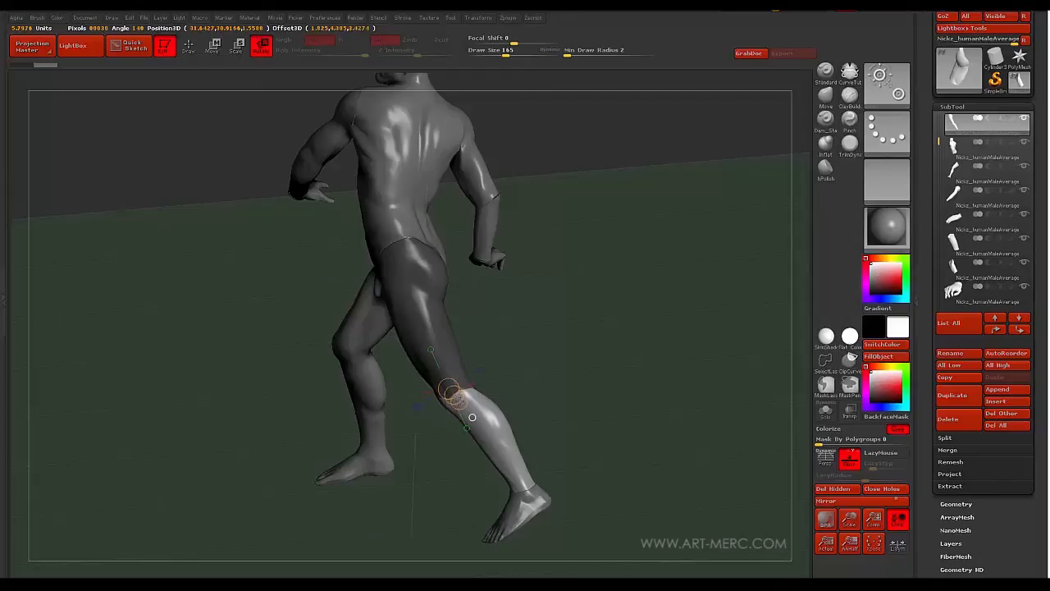
Hide the floor grid and mask the extended back leg by topology from the front of the thigh and from behind the knee
left_click_drag(197, 335, 341, 283)
key("shift+p")
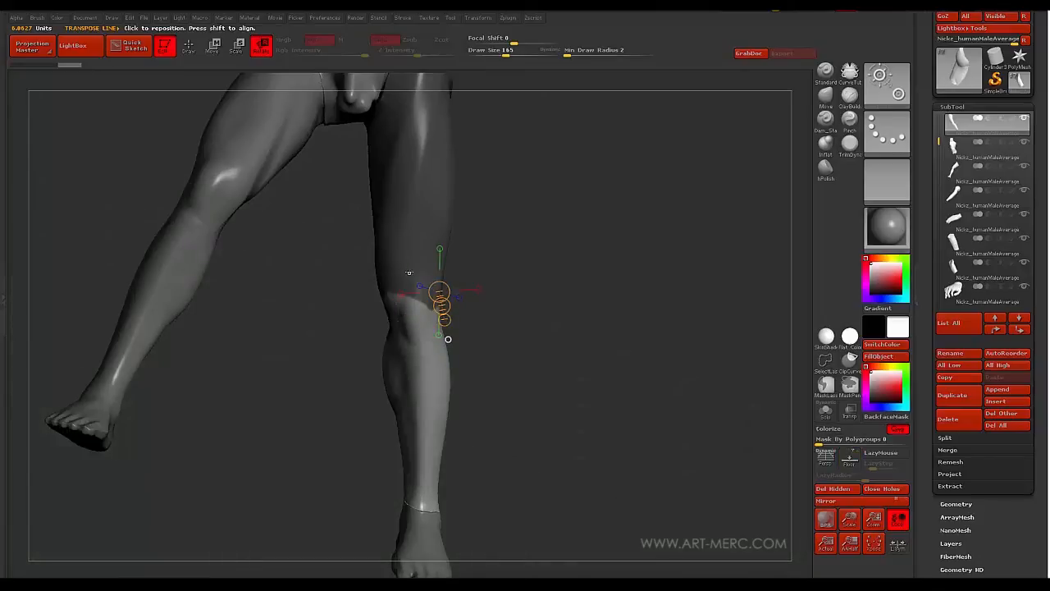
left_click_drag(410, 257, 420, 334, "ctrl")
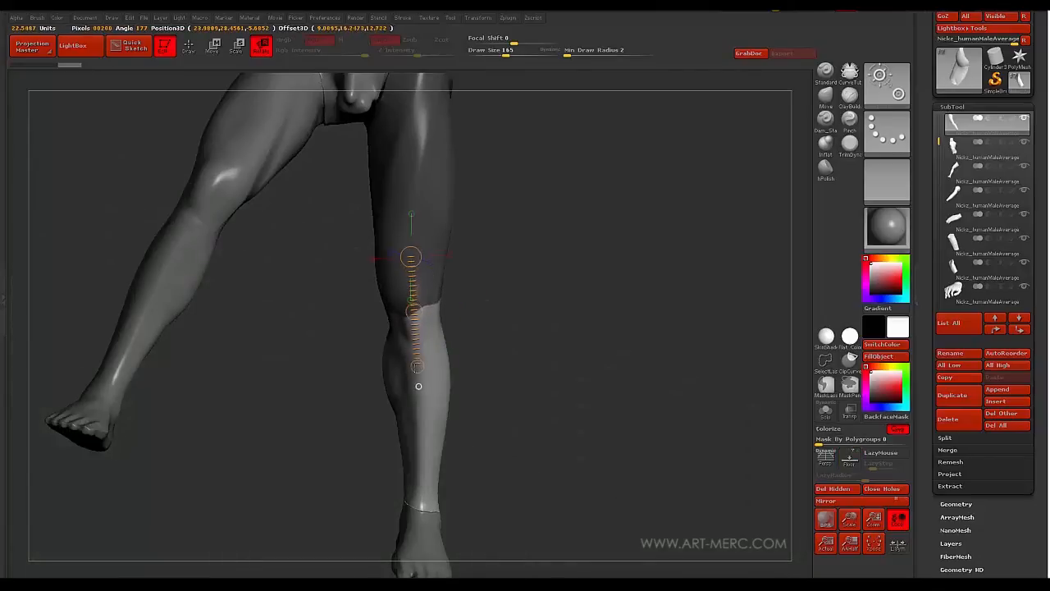
left_click_drag(533, 328, 433, 321)
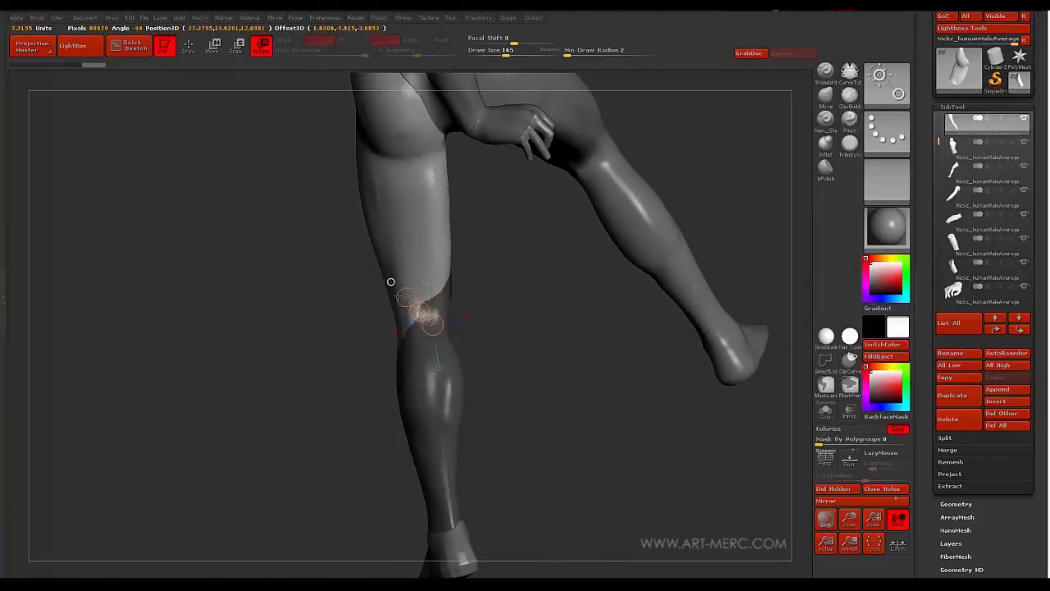
left_click_drag(390, 282, 418, 417, "ctrl")
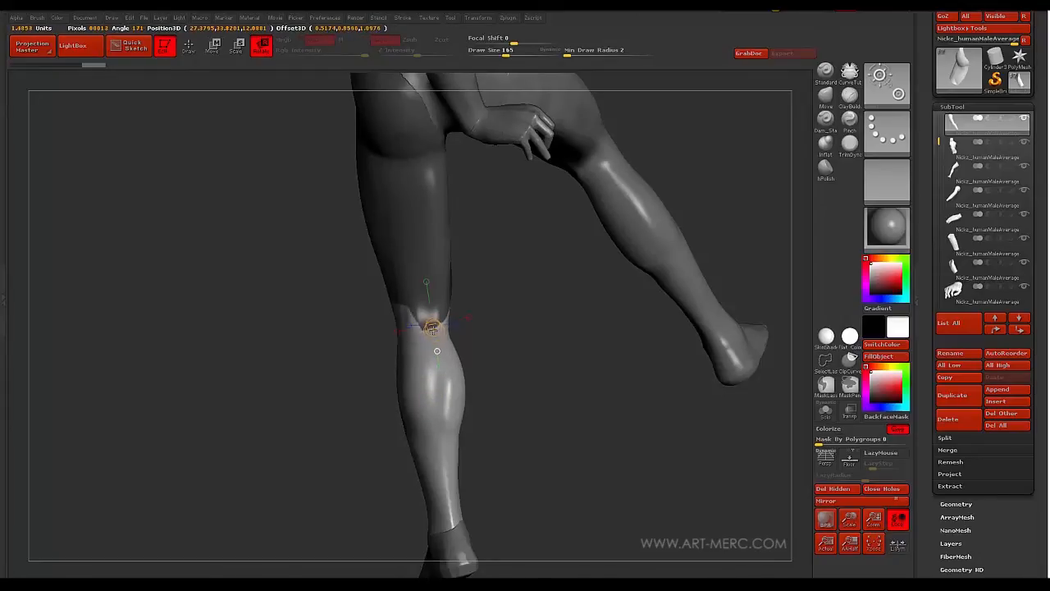
Mask the back leg by topology with a thigh-to-shin line about 46 units long, and re-mask it at the knee with one about 4 units long
left_click_drag(432, 327, 411, 335)
left_click_drag(335, 291, 377, 347, "ctrl")
mouse_move(382, 226)
left_mouse_down("ctrl")
mouse_move(442, 362)
mouse_move(450, 424)
left_mouse_up("ctrl")
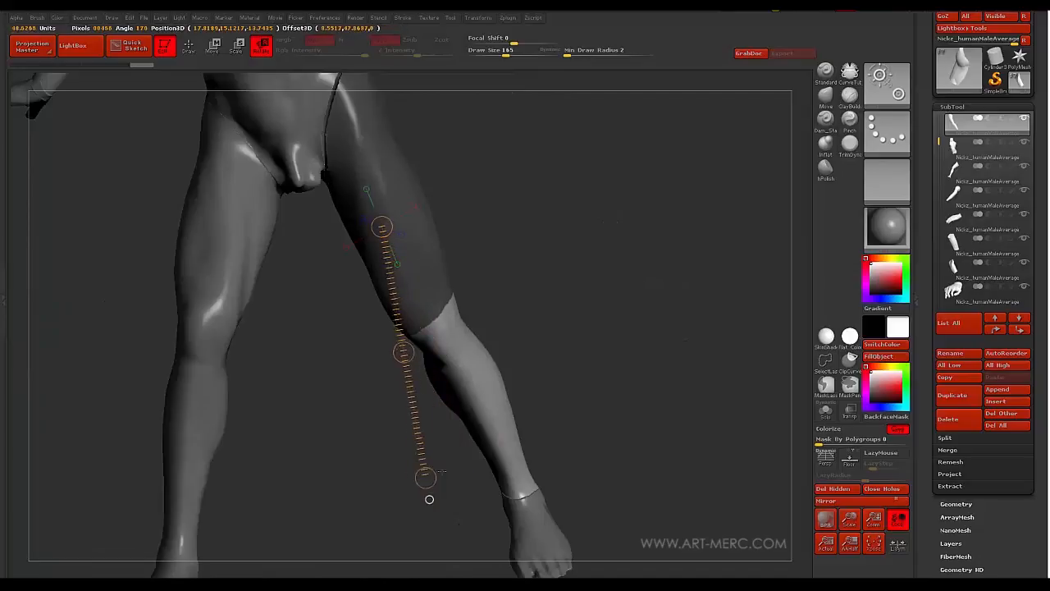
left_click_drag(429, 499, 500, 459)
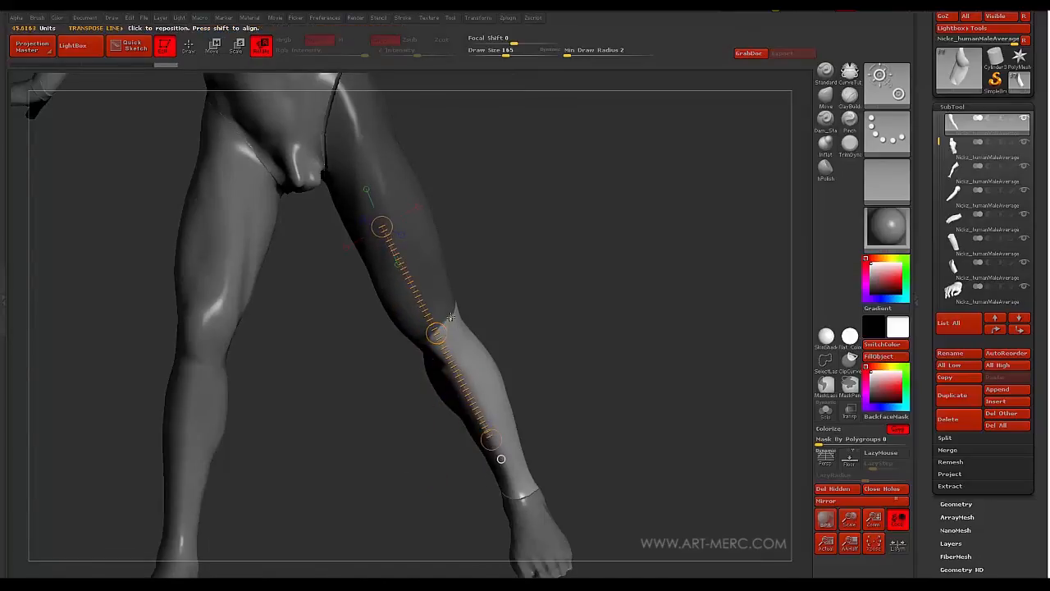
left_click_drag(450, 317, 455, 333, "ctrl")
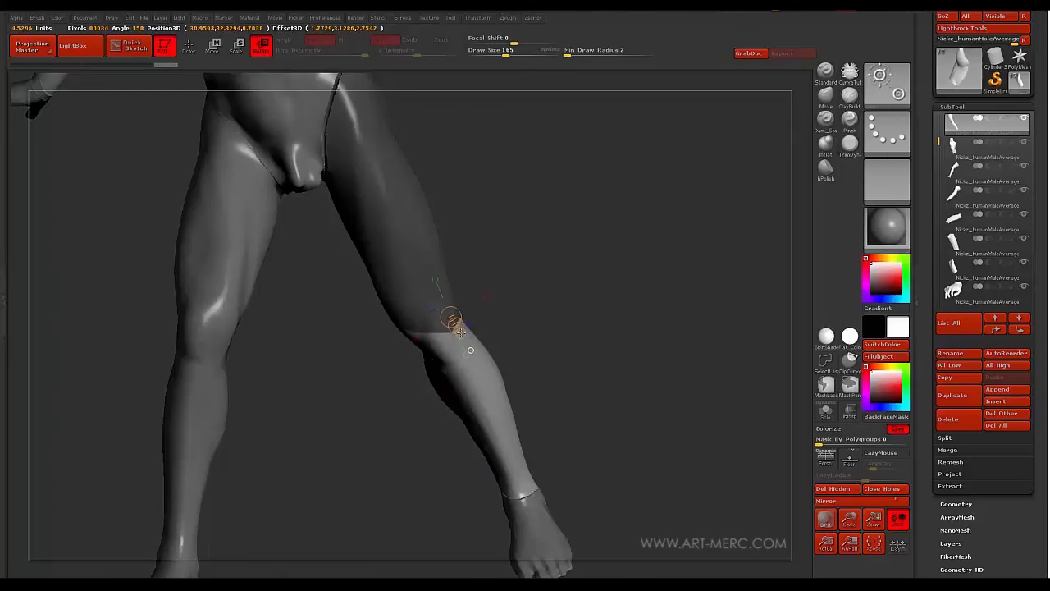
left_click_drag(459, 330, 457, 328, "ctrl")
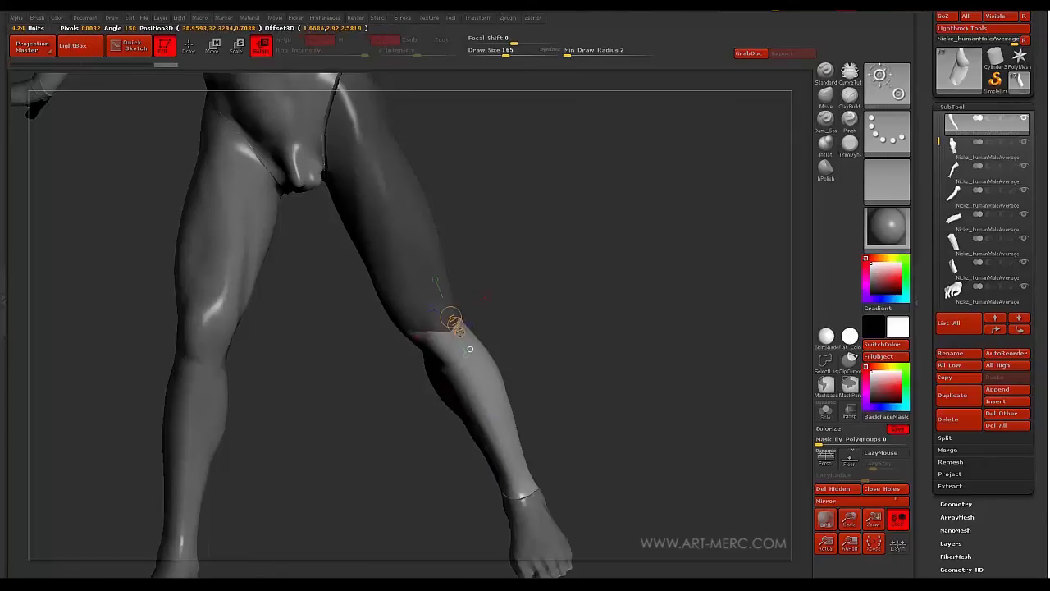
Undo the last mask change and topology-mask the back leg again with a transpose line from behind the knee
left_click_drag(648, 296, 333, 324)
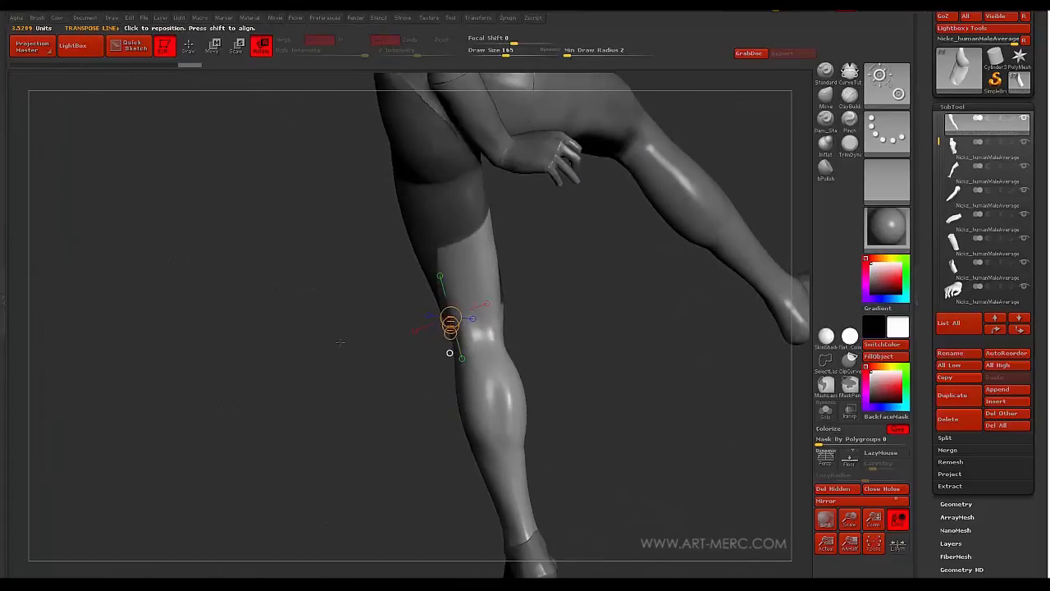
key("ctrl+z")
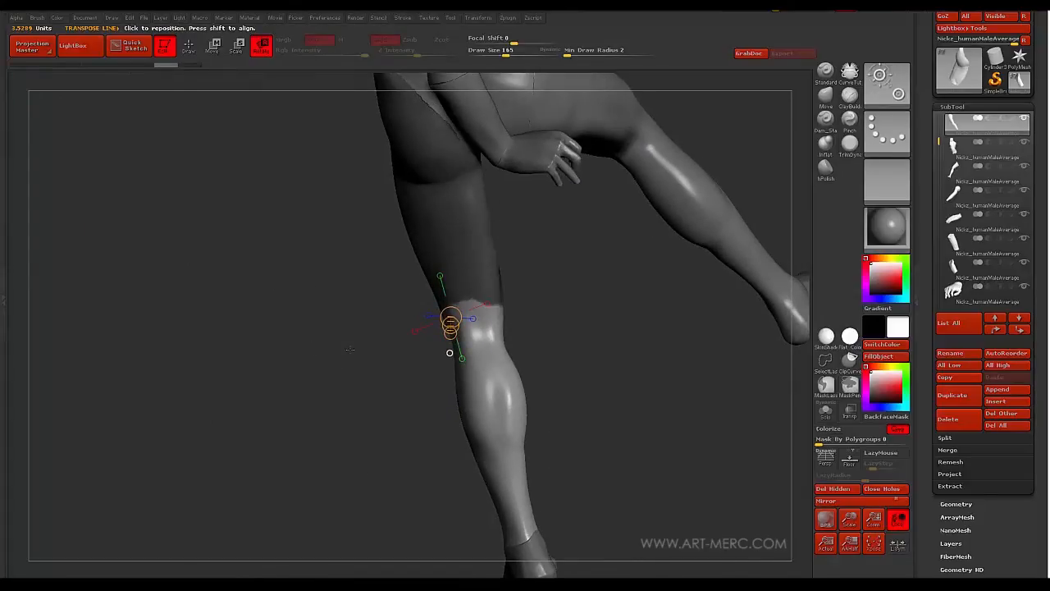
left_click_drag(350, 349, 459, 335)
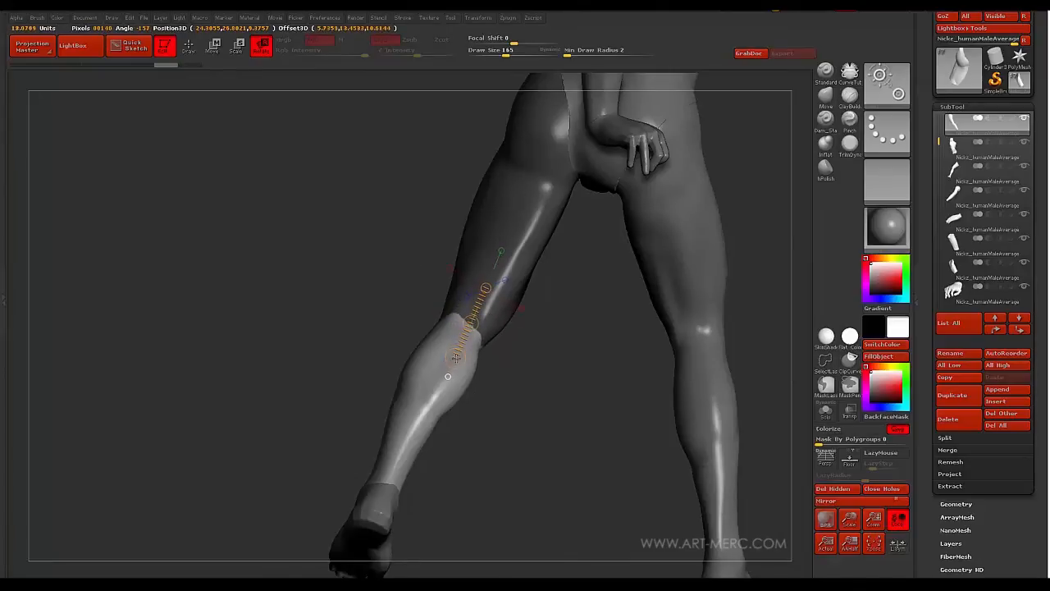
left_click_drag(325, 327, 420, 383)
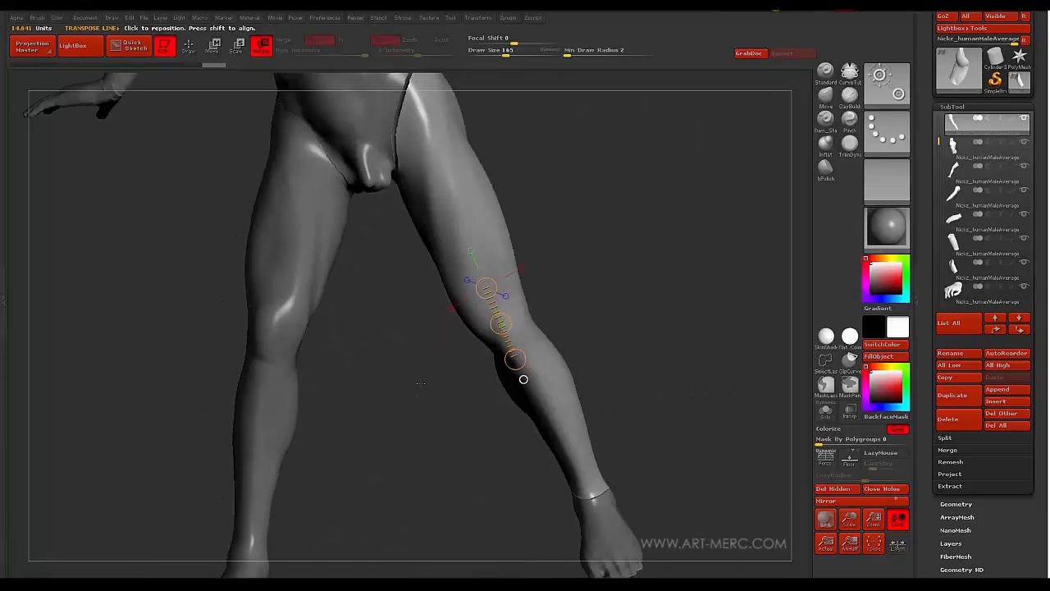
Make the figure's front leg the active subtool and topology-mask it with a thigh-to-shin line about 55 units long
left_click_drag(143, 289, 274, 302, "alt")
left_click(392, 309, "ctrl")
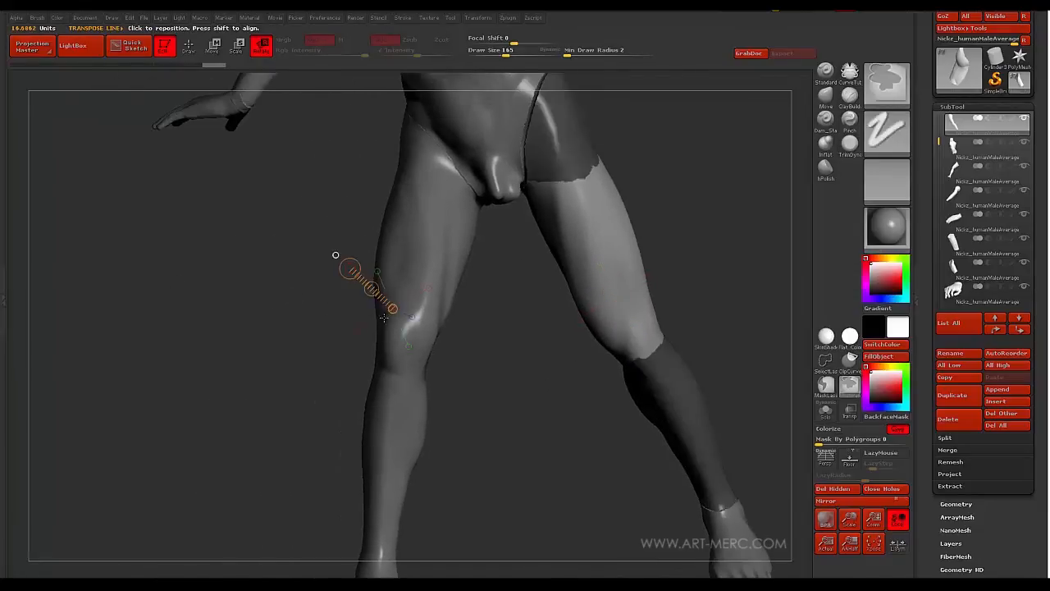
left_click(415, 243, "alt")
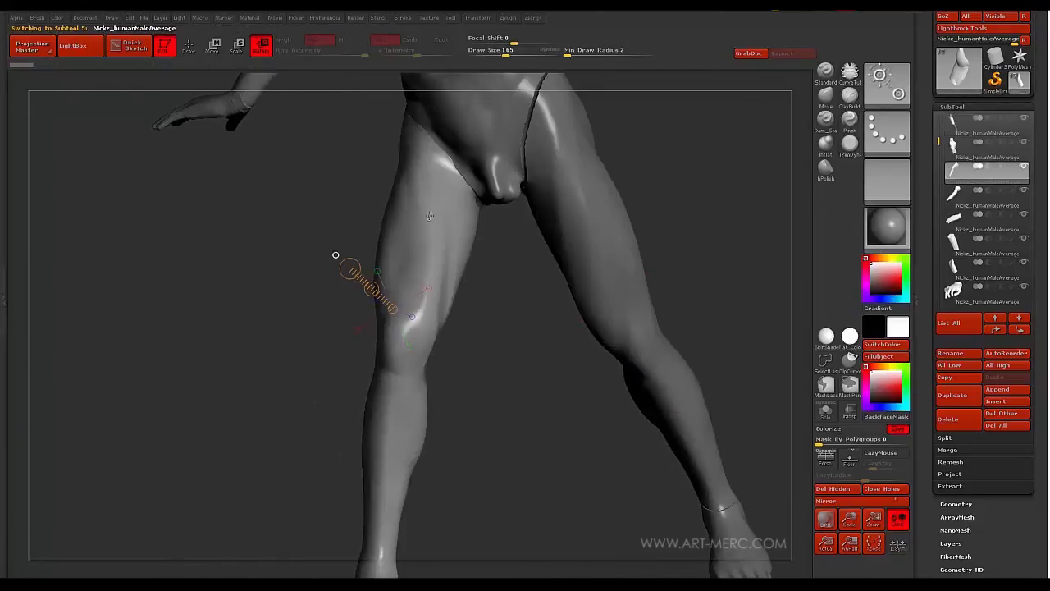
left_click_drag(428, 214, 402, 501, "ctrl")
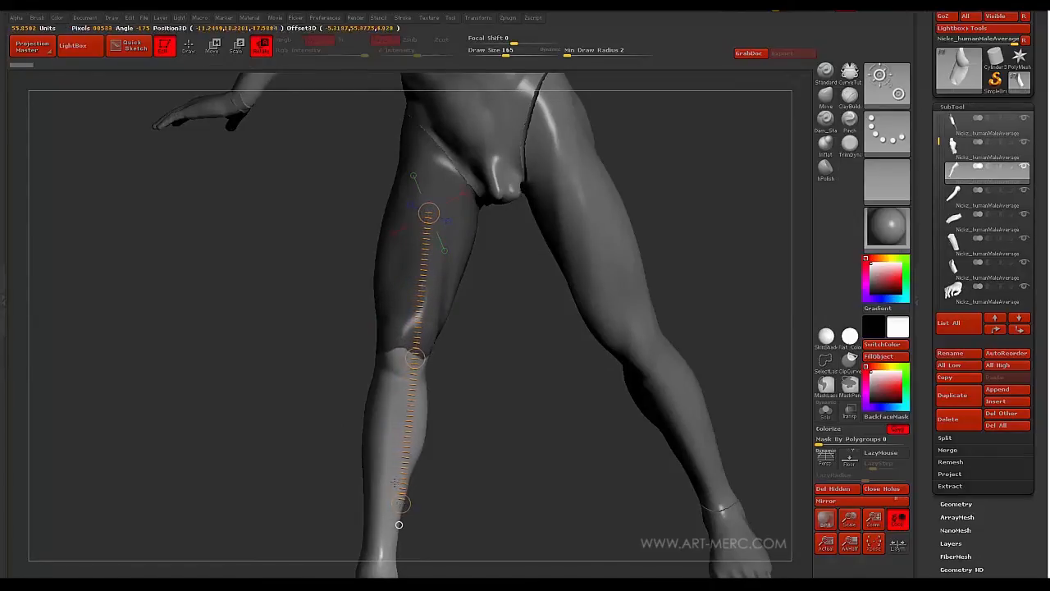
left_click_drag(250, 402, 357, 393)
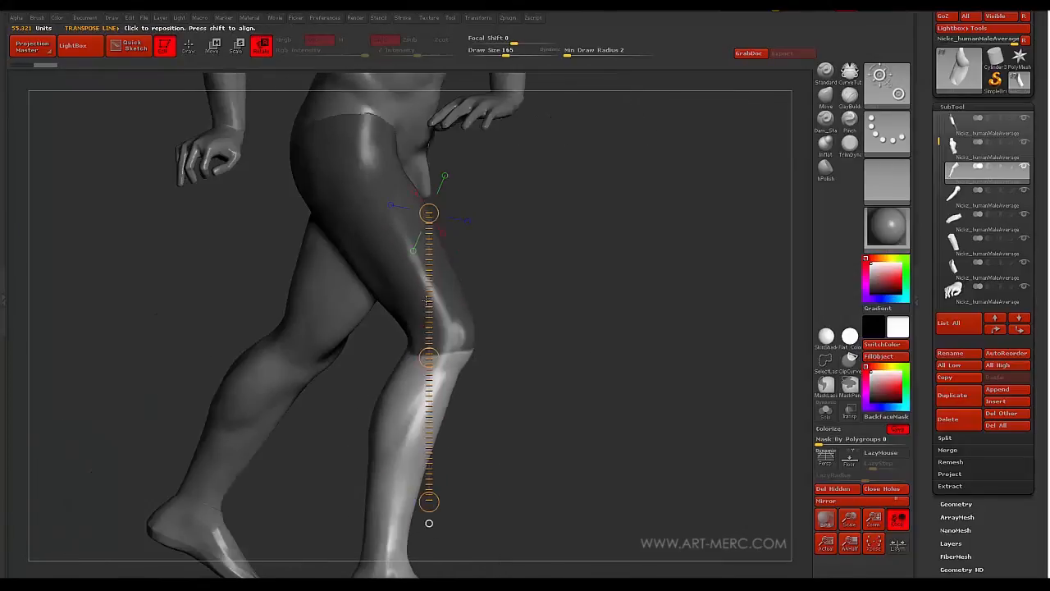
Soften the edge of the front leg's mask at the knee in Draw mode and return to Rotate
key("q")
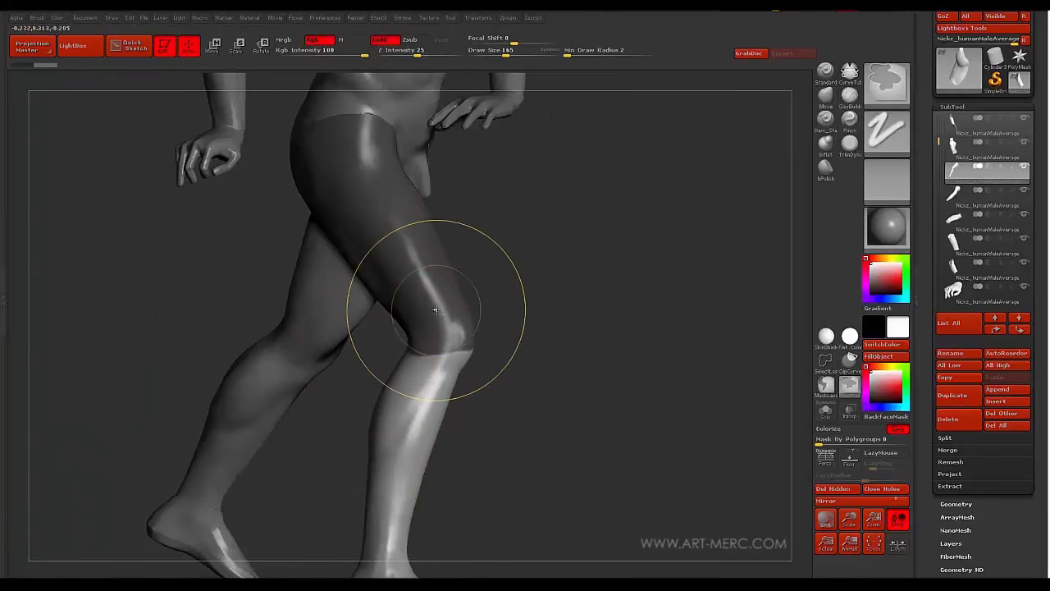
left_click(438, 321, "ctrl")
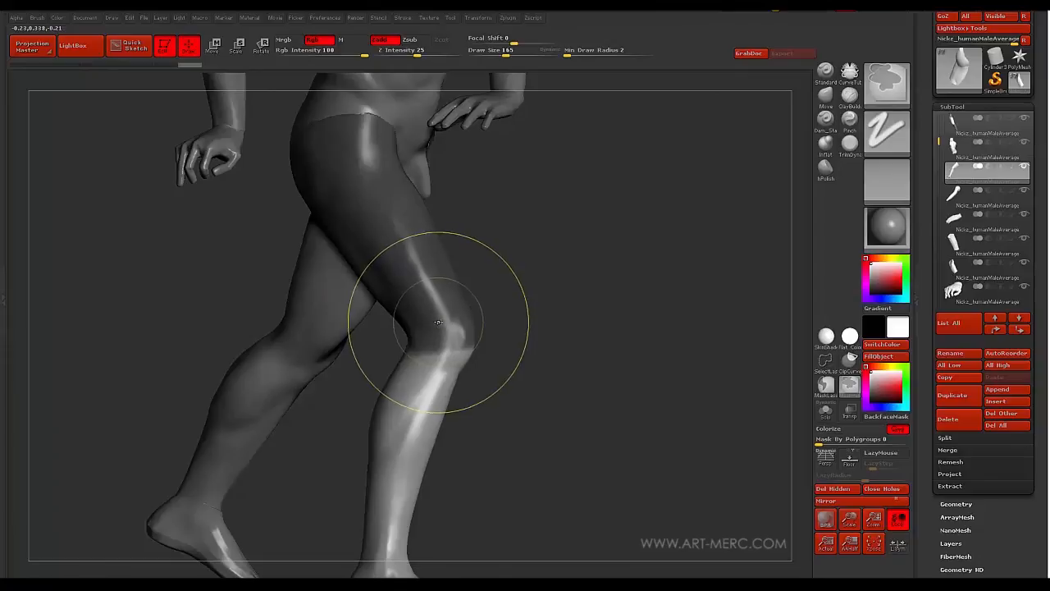
left_click(438, 323, "ctrl")
left_click_drag(520, 389, 469, 375)
key("r")
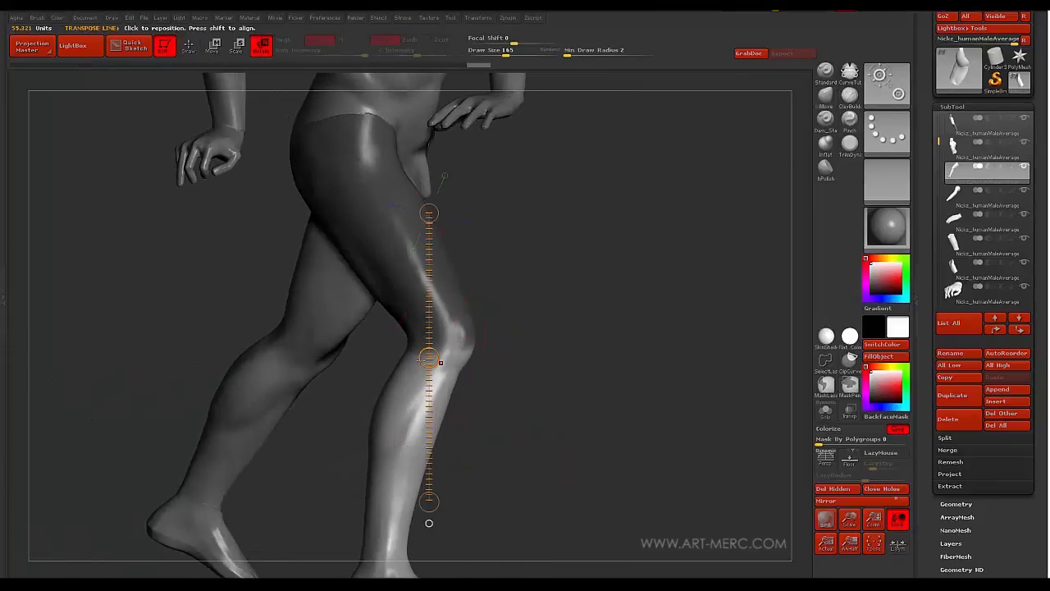
Draw a transpose line down from behind the front knee and redraw it from the kneecap to the ankle, about 44 units long
left_click_drag(412, 349, 412, 542)
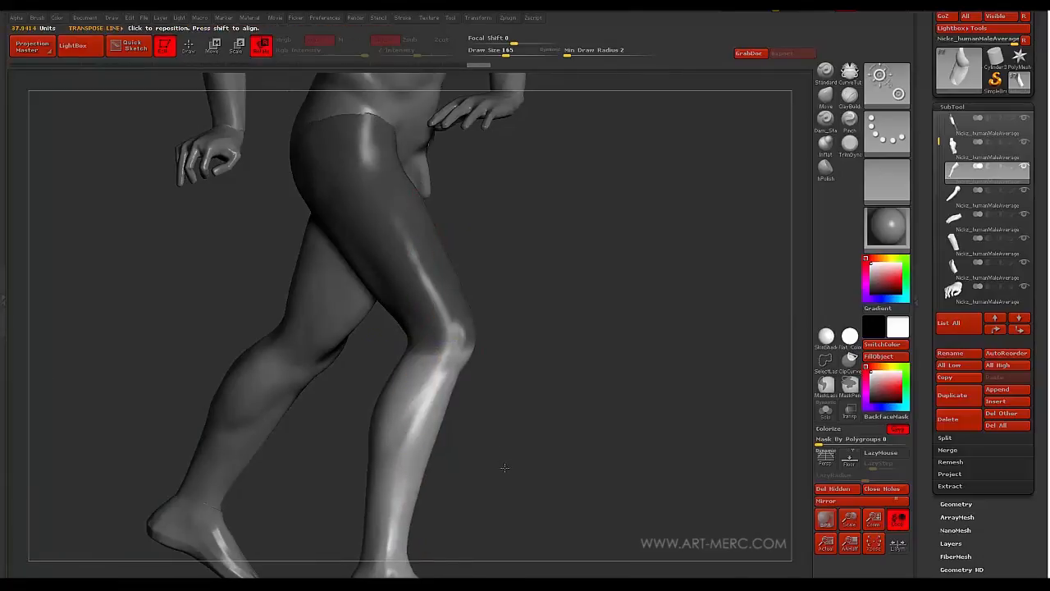
left_click_drag(504, 465, 499, 307, "alt")
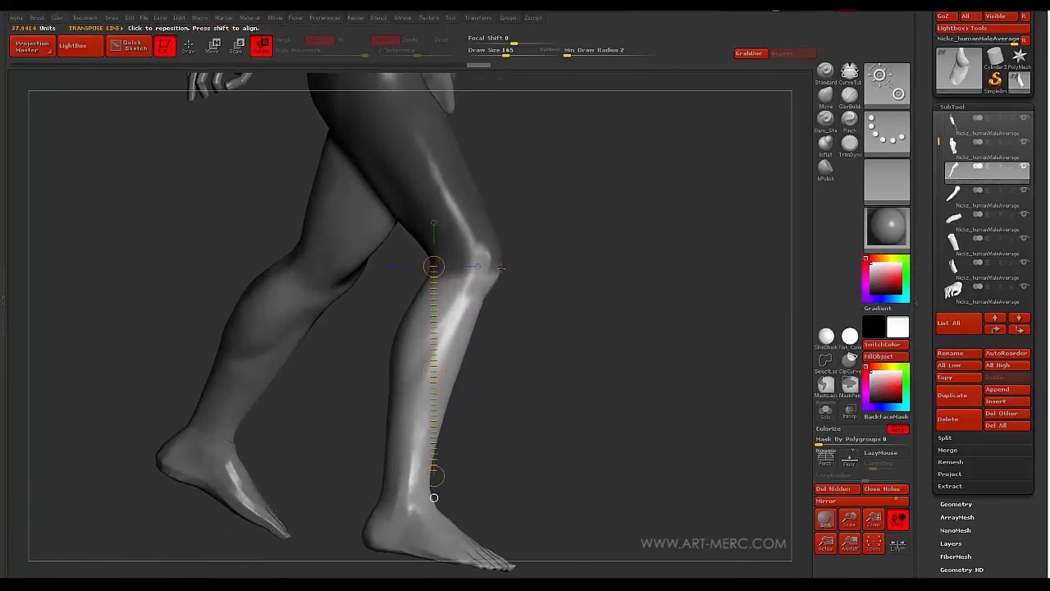
mouse_move(499, 267)
left_mouse_down()
mouse_move(469, 386)
mouse_move(484, 465)
mouse_move(468, 460)
left_mouse_up()
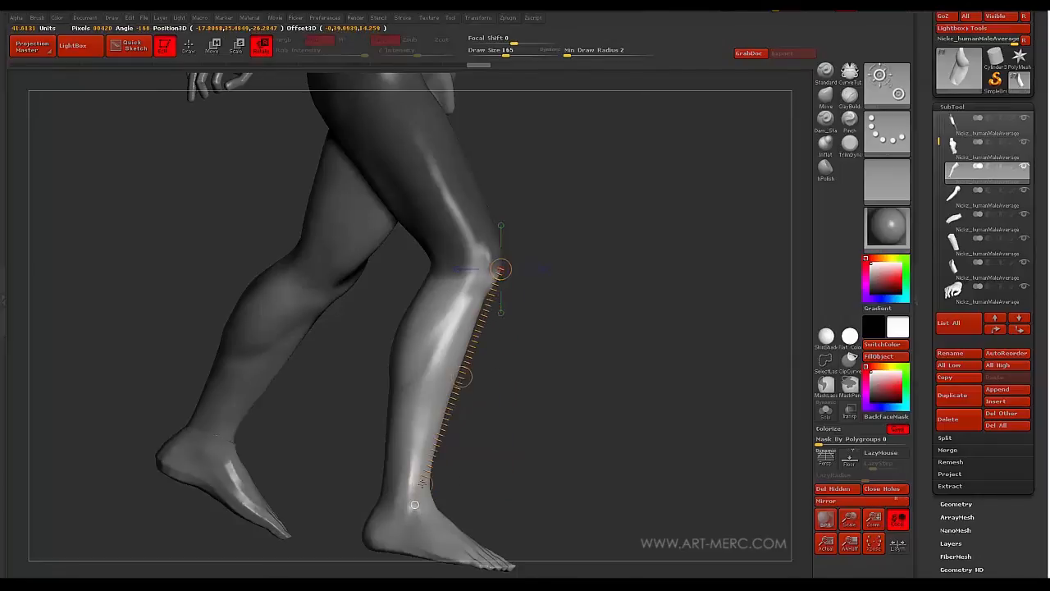
left_click_drag(415, 505, 417, 514)
mouse_move(514, 263)
left_mouse_down()
mouse_move(537, 282)
mouse_move(482, 253)
mouse_move(484, 276)
mouse_move(425, 279)
mouse_move(499, 272)
mouse_move(438, 448)
left_mouse_up()
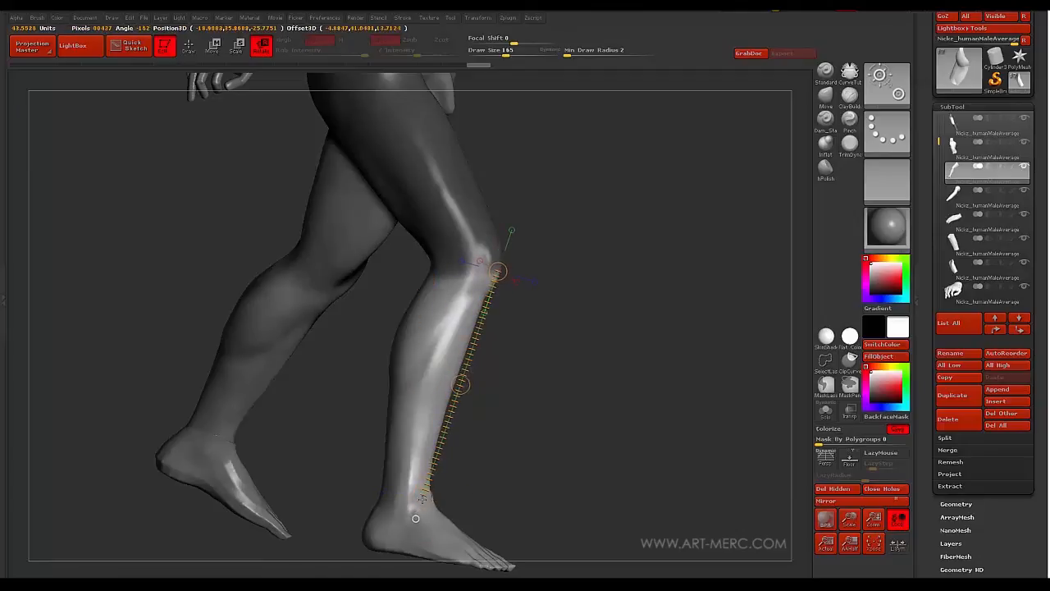
mouse_move(416, 520)
left_mouse_down()
mouse_move(338, 431)
mouse_move(361, 468)
mouse_move(417, 501)
left_mouse_up()
left_click_drag(525, 386, 378, 413)
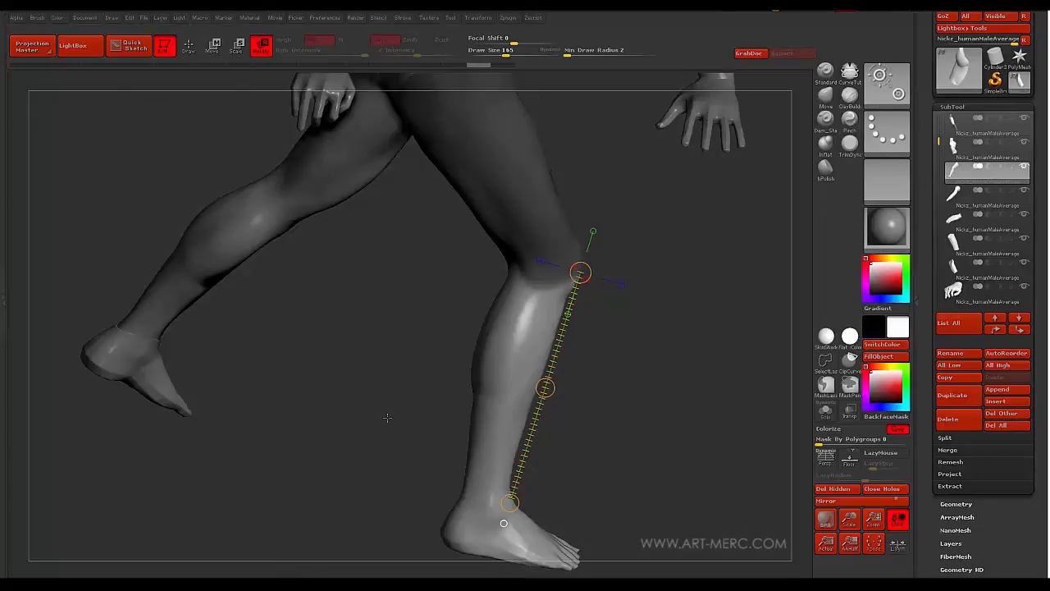
Clear the front leg's mask in Draw mode and make the open hand the active subtool
key("q")
left_click_drag(394, 340, 410, 369, "ctrl")
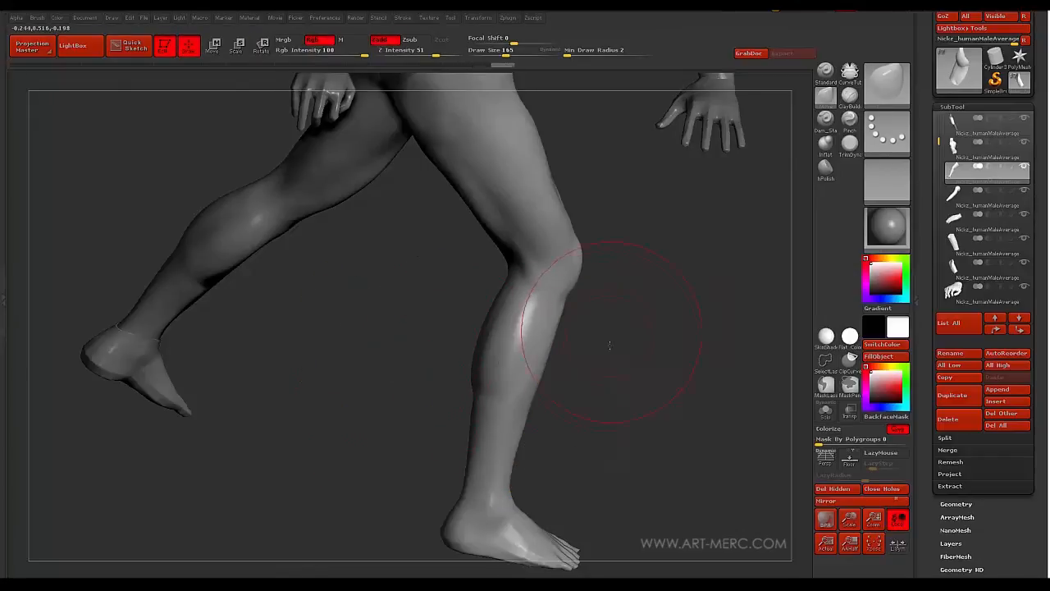
left_click_drag(614, 296, 570, 446, "alt")
left_click_drag(572, 485, 428, 384)
left_click(526, 375, "alt")
left_click_drag(384, 335, 434, 379)
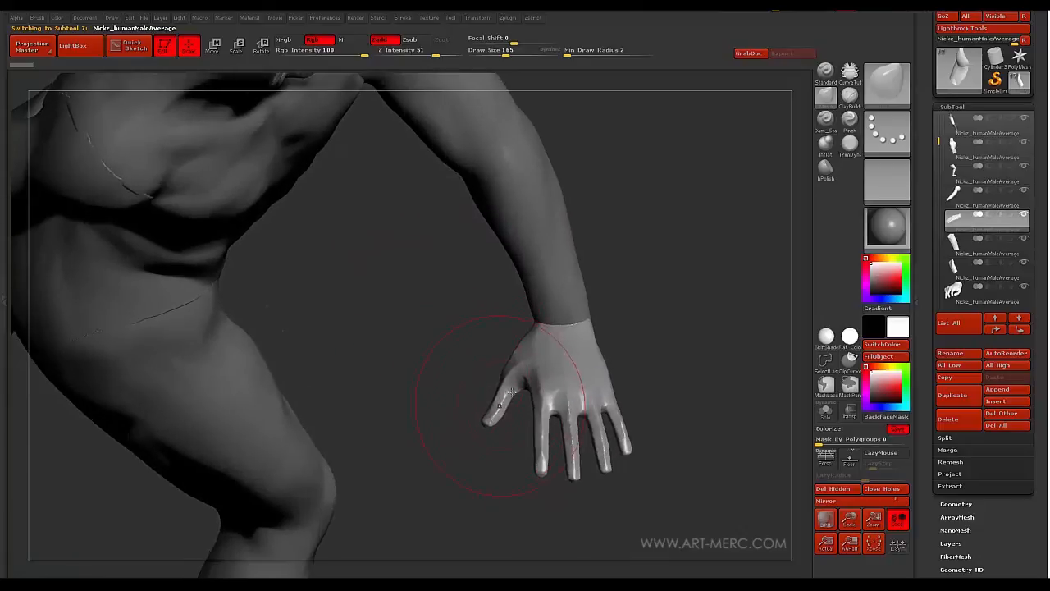
Isolate the hand with Solo and show its polyframe wireframe
left_click(825, 408)
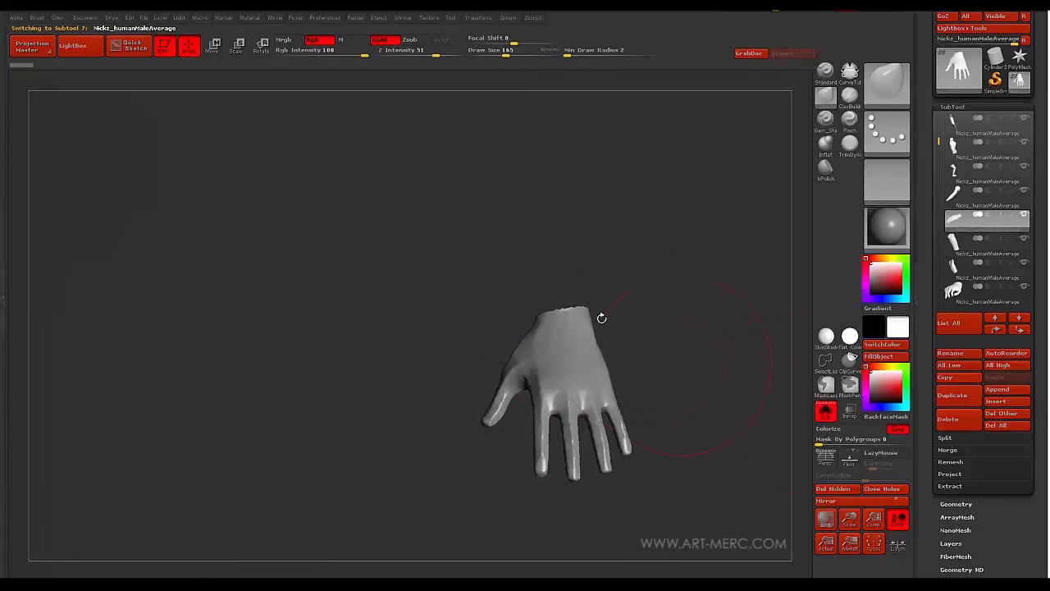
left_click_drag(600, 316, 280, 310)
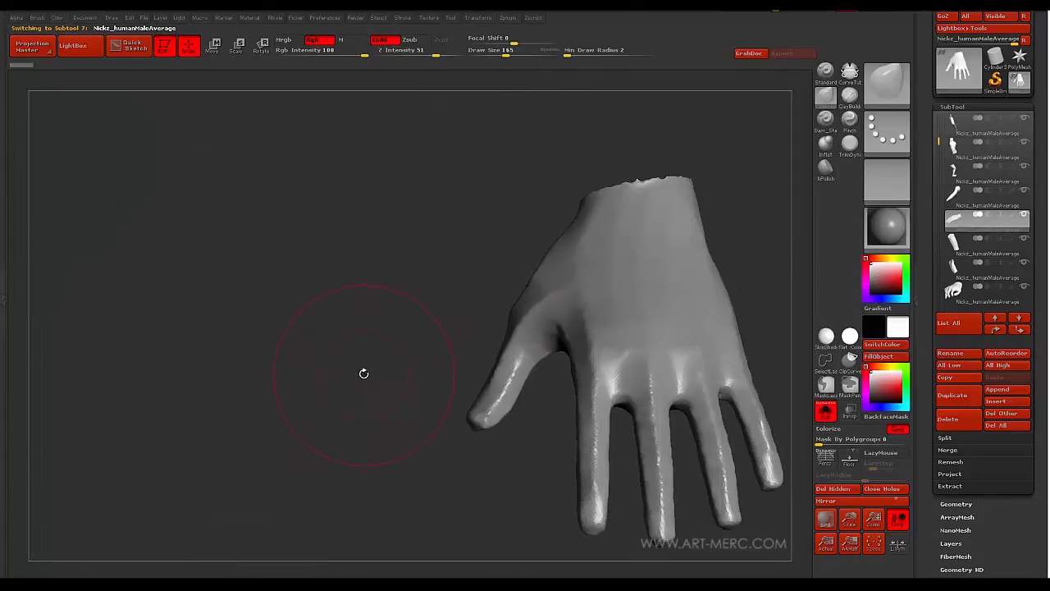
left_click_drag(364, 373, 338, 354, "alt")
left_click_drag(503, 332, 317, 401, "alt")
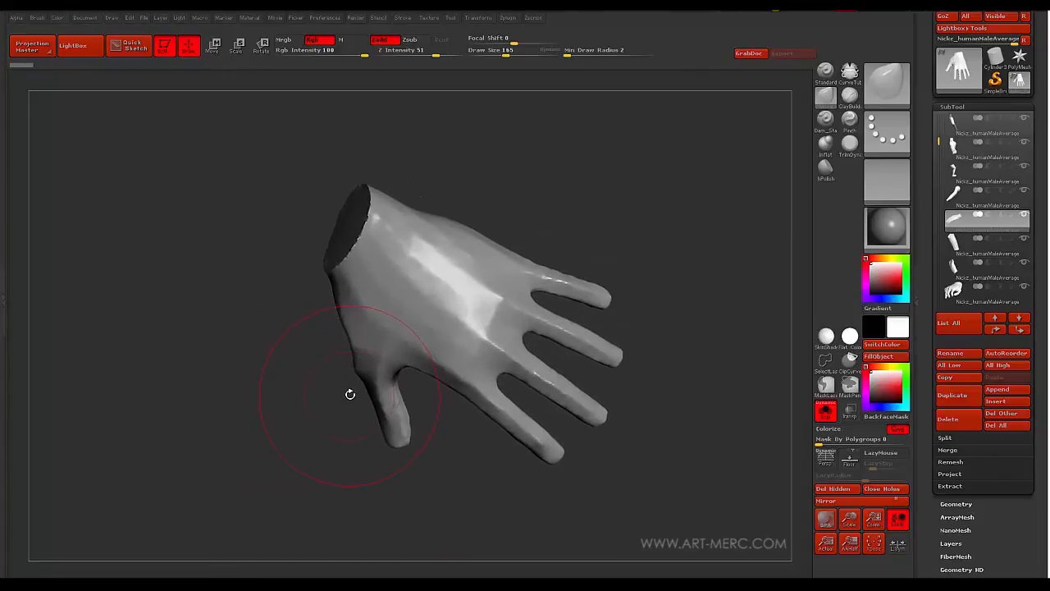
key("shift+f")
left_click_drag(644, 282, 555, 266, "alt")
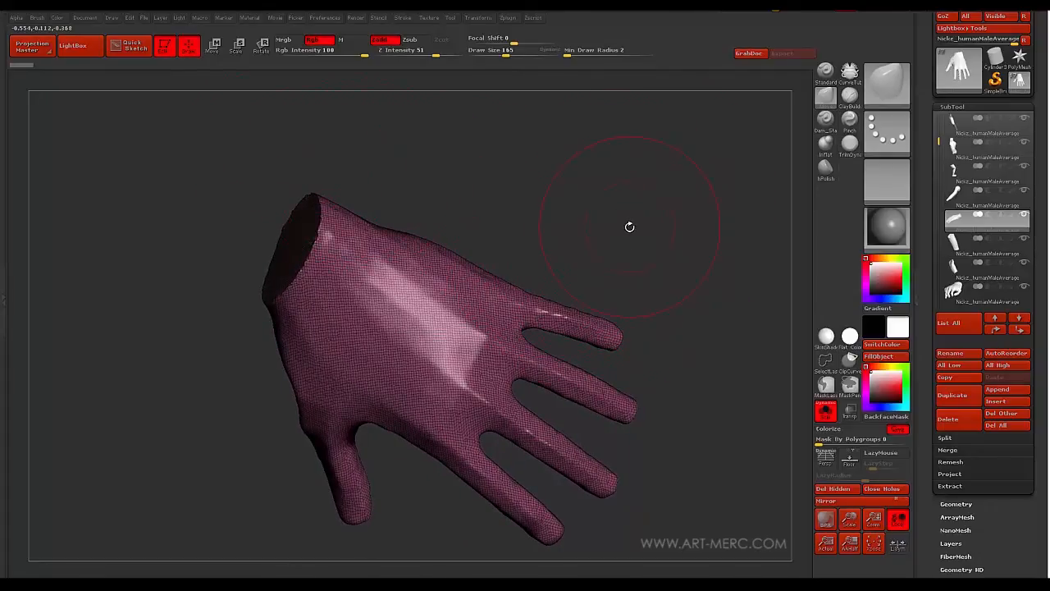
Set the masking brush to MaskLasso for masking the fingers
key("ctrl")
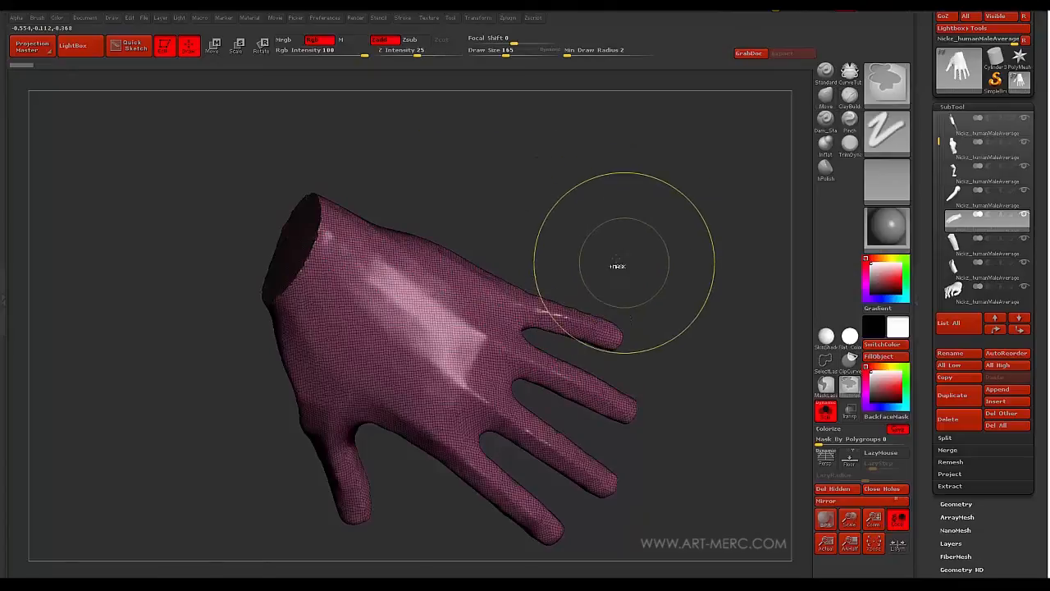
left_click_drag(661, 283, 599, 316, "ctrl")
left_click_drag(532, 330, 535, 327, "ctrl")
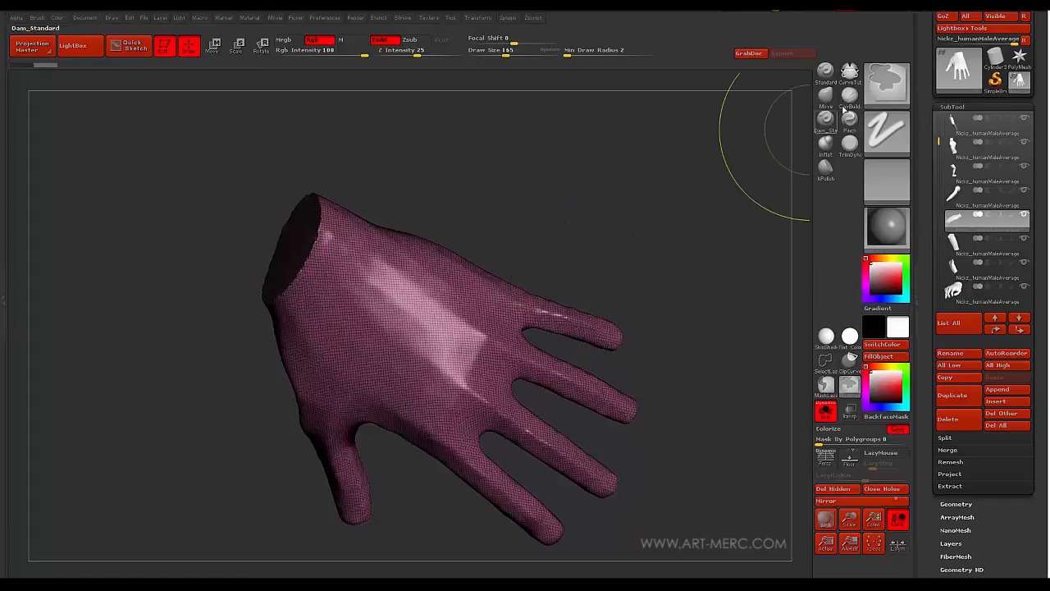
left_click(884, 85, "ctrl")
left_click(101, 95, "ctrl")
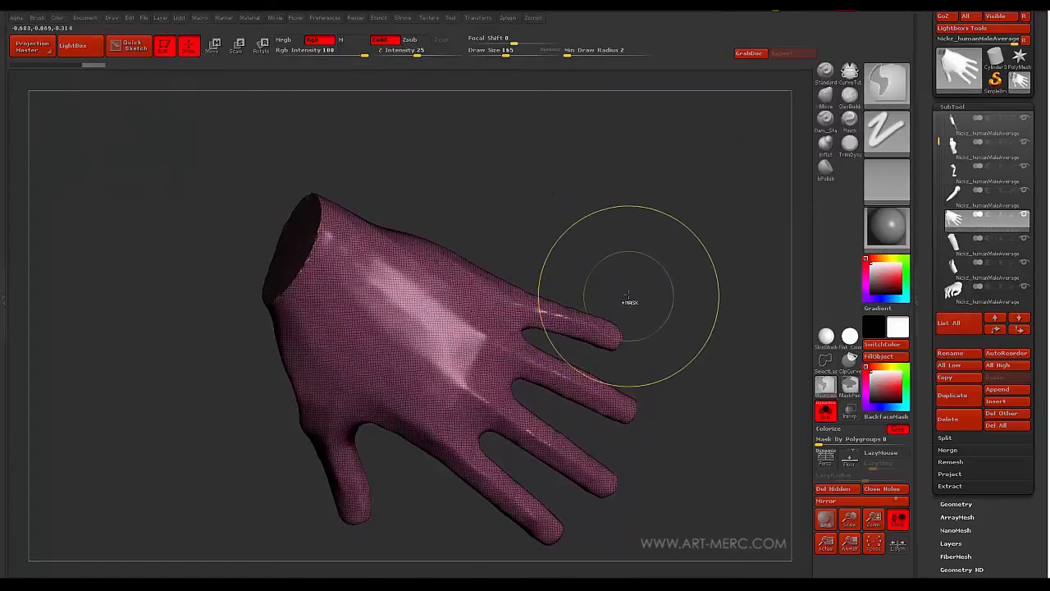
Lasso-mask the little finger and turn it into its own polygroup
key("ctrl")
mouse_move(647, 334)
left_mouse_down("ctrl")
mouse_move(661, 304)
mouse_move(584, 362)
left_mouse_up("ctrl")
mouse_move(541, 345)
left_mouse_down("ctrl")
mouse_move(520, 222)
mouse_move(515, 238)
left_mouse_up("ctrl")
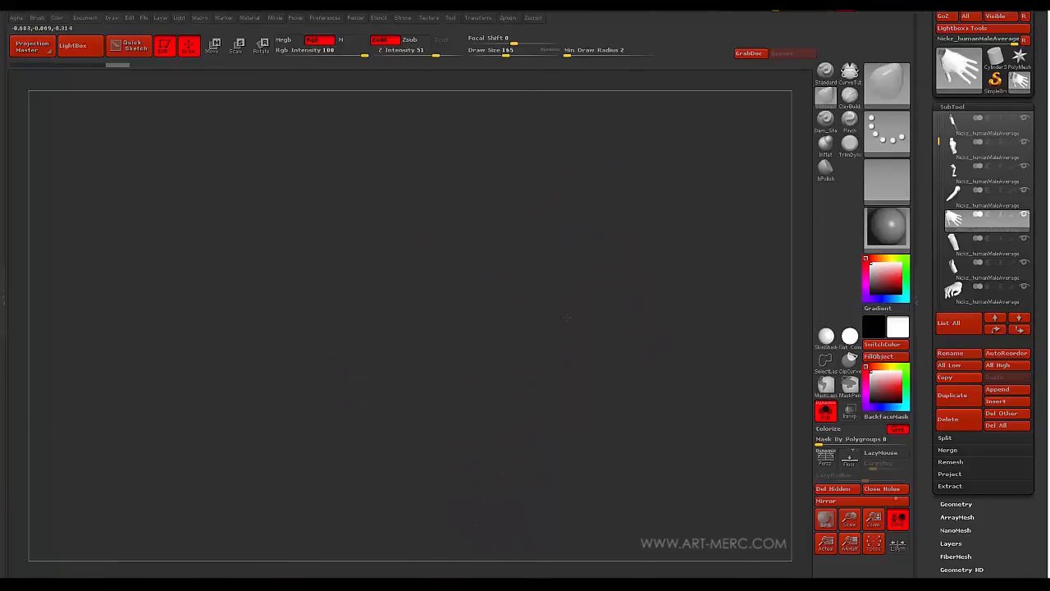
left_click_drag(561, 290, 616, 261, "alt")
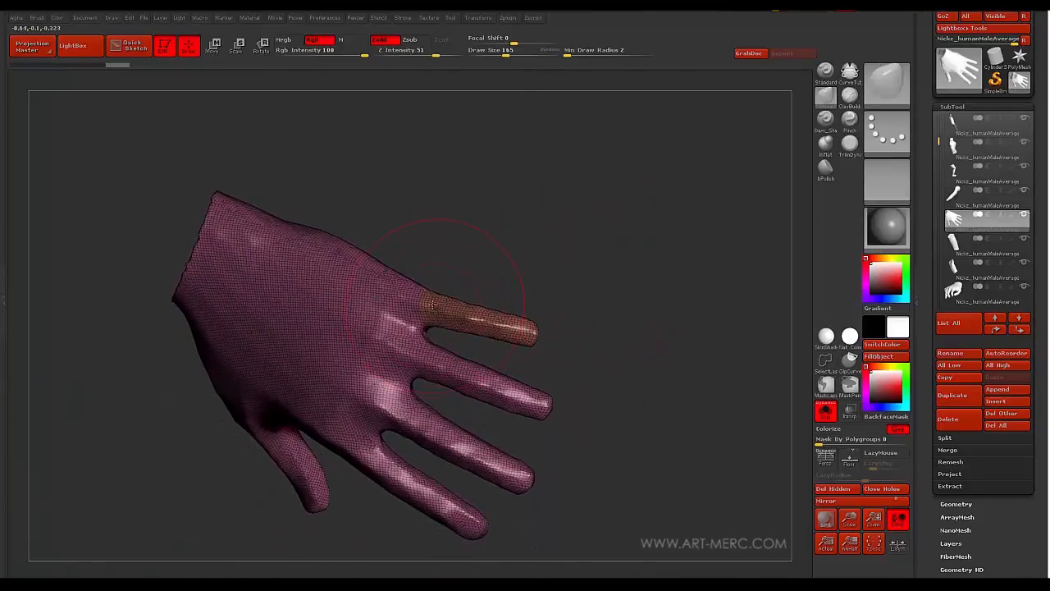
Switch to Rotate and mask the whole hand except the little finger's polygroup
left_click_drag(502, 258, 452, 414)
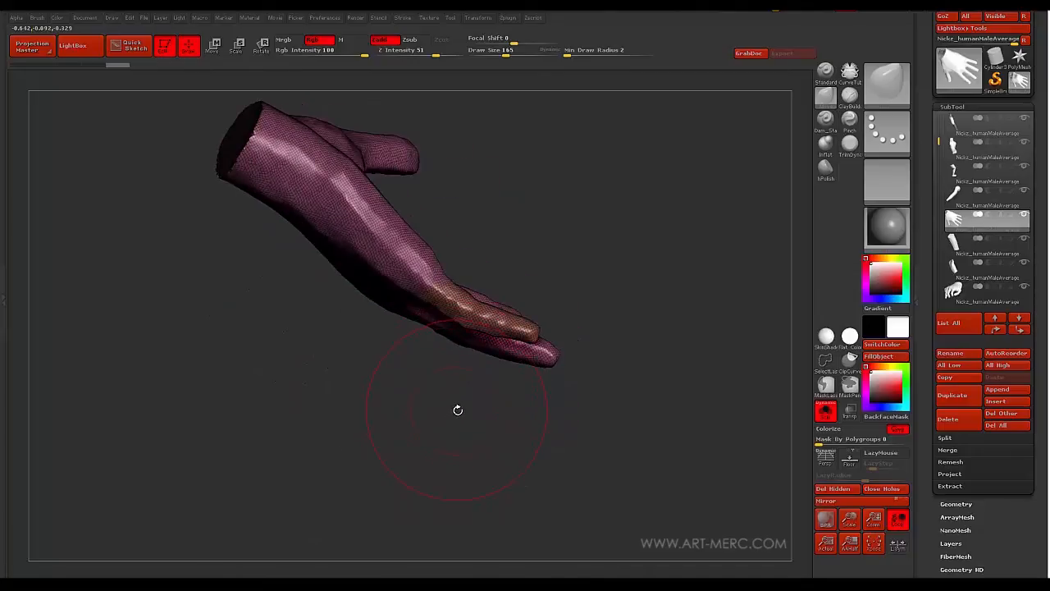
mouse_move(454, 437)
left_mouse_down()
mouse_move(453, 448)
mouse_move(473, 410)
left_mouse_up()
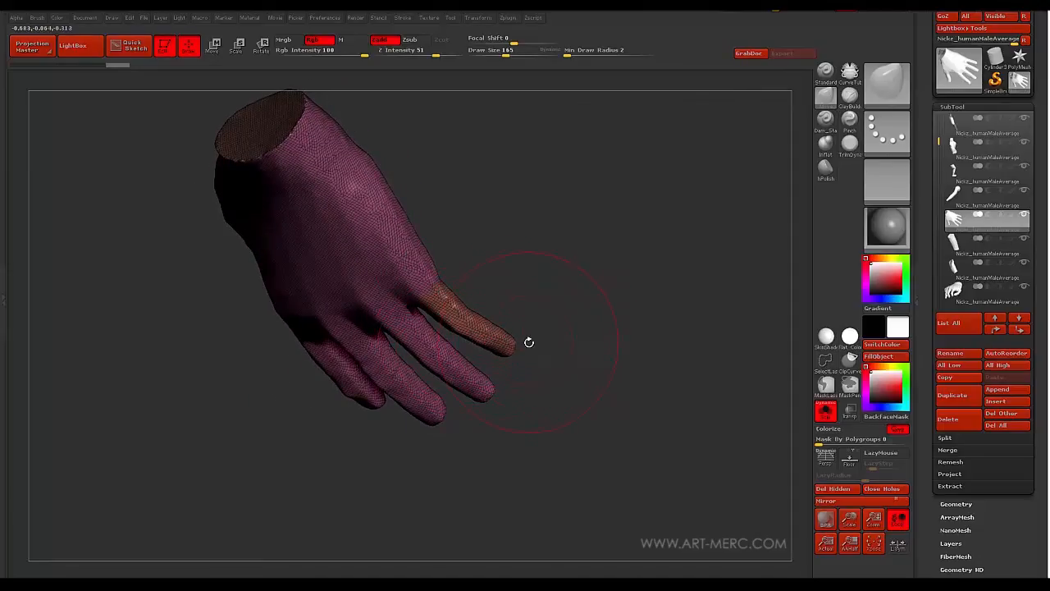
key("r")
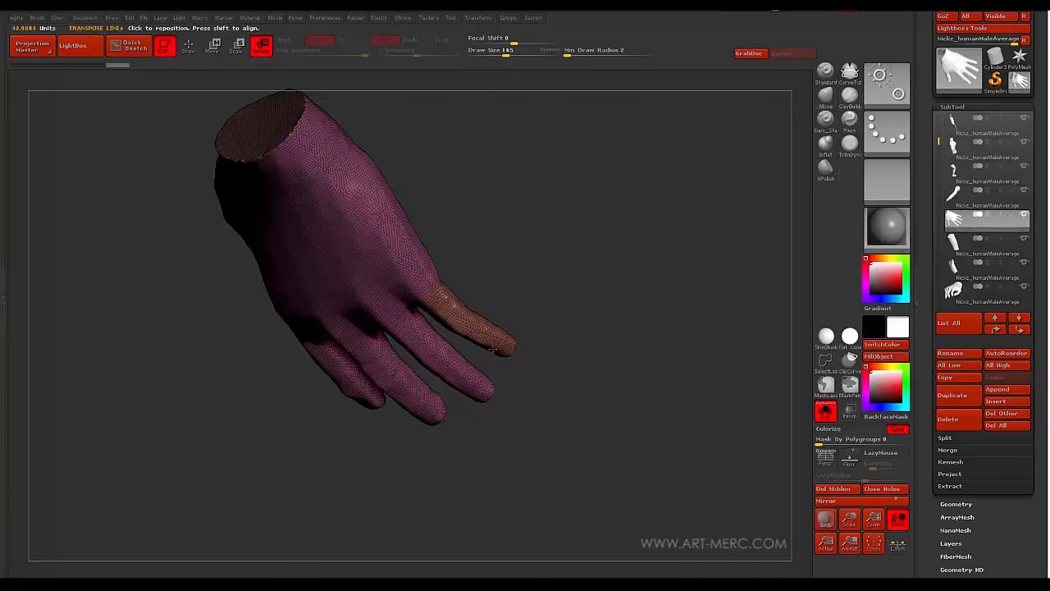
mouse_move(539, 294)
left_mouse_down()
mouse_move(540, 278)
mouse_move(506, 299)
mouse_move(500, 271)
mouse_move(538, 310)
left_mouse_up()
left_click_drag(533, 362, 580, 387, "alt")
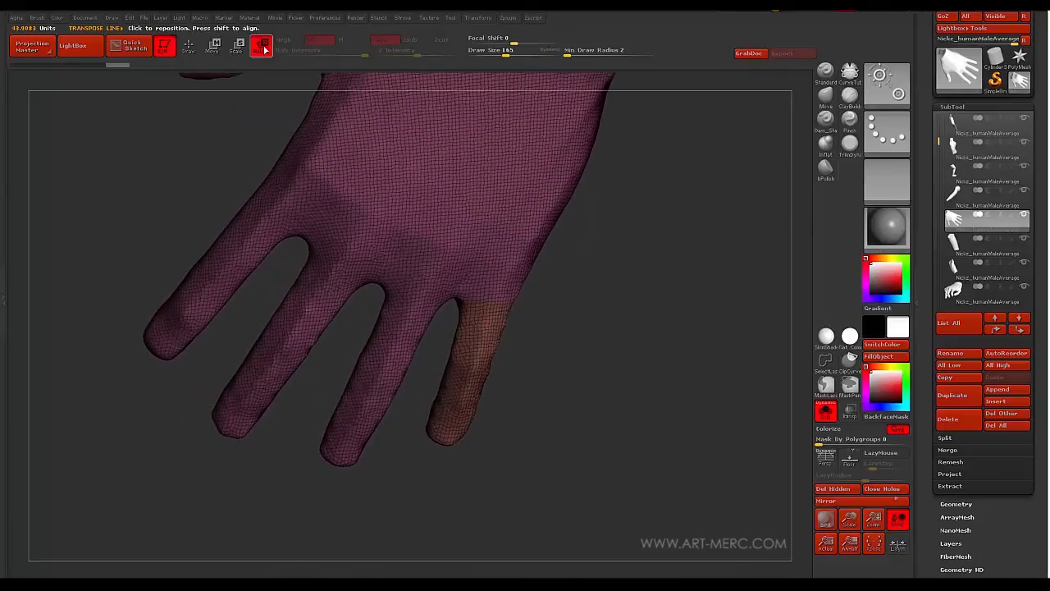
left_click(486, 322, "ctrl")
Draw a transpose line from the little finger's knuckle to its tip and rotate the finger away from the other fingers
left_click_drag(573, 334, 384, 274)
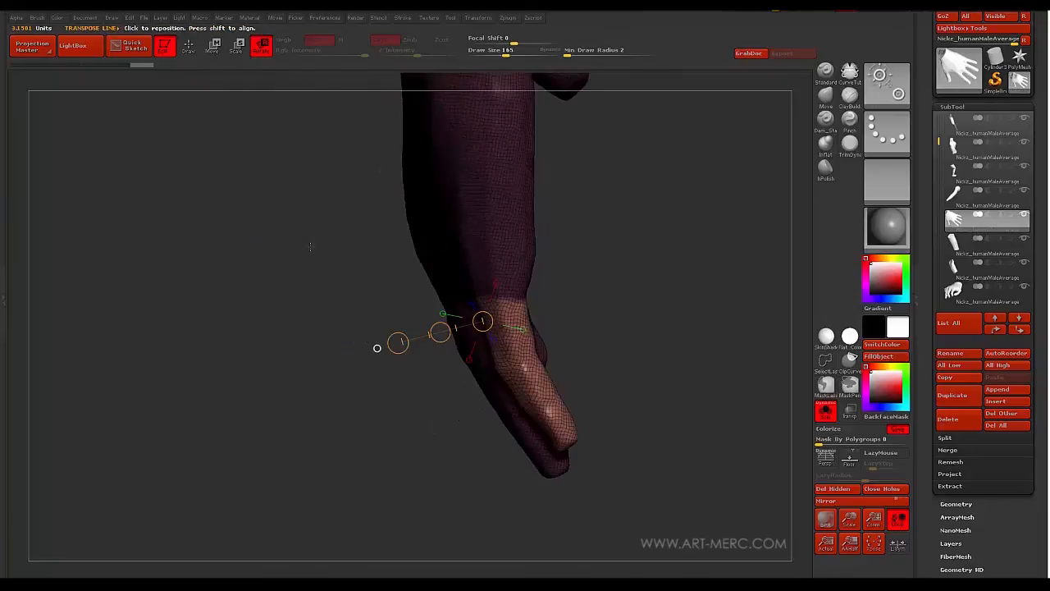
left_click_drag(310, 247, 325, 226)
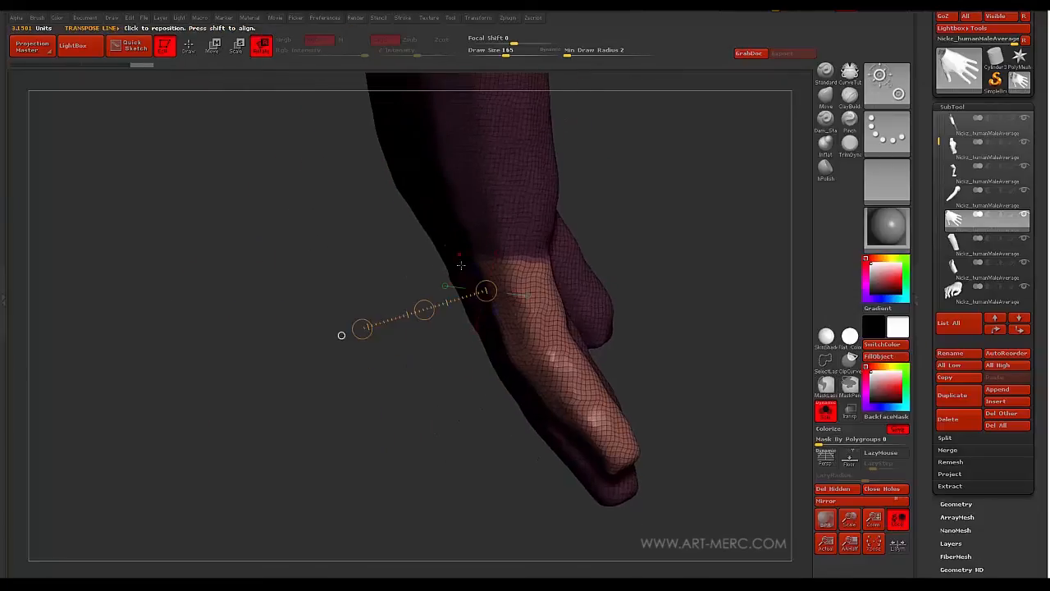
mouse_move(474, 255)
left_mouse_down()
mouse_move(571, 488)
mouse_move(620, 394)
mouse_move(642, 290)
left_mouse_up()
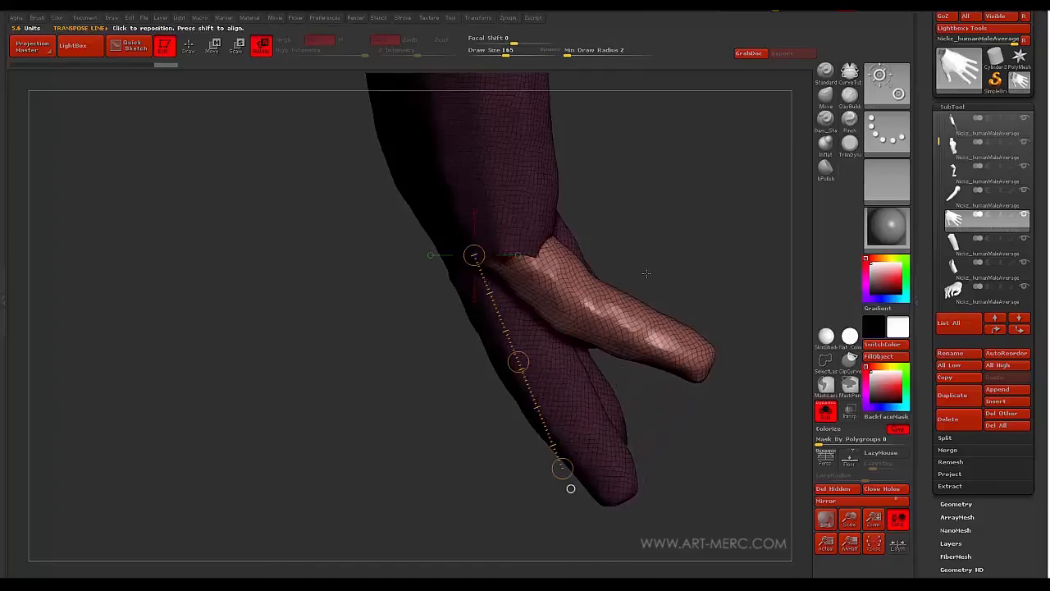
left_click_drag(664, 248, 402, 313)
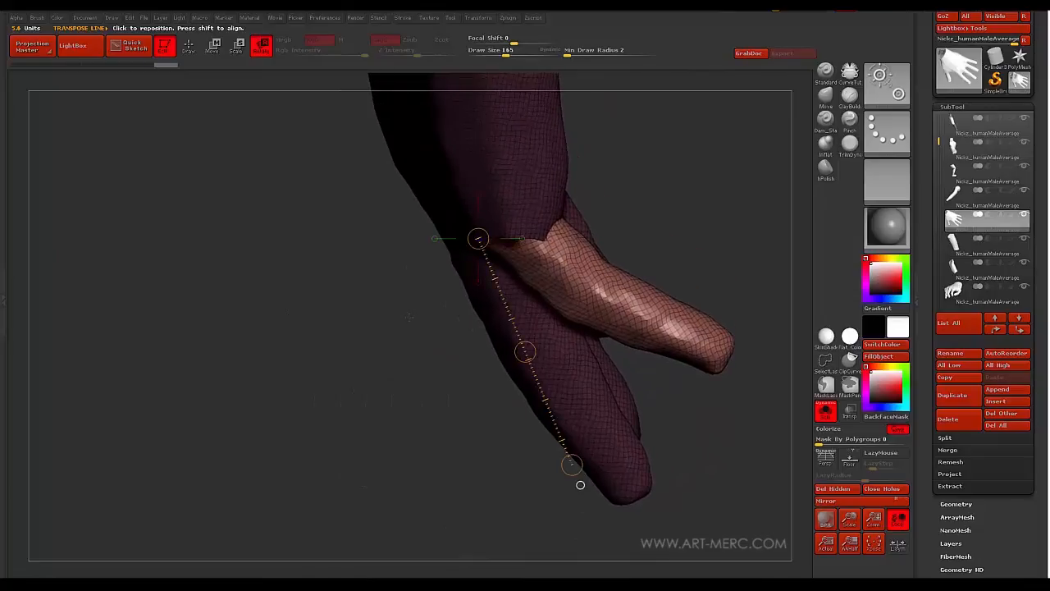
Switch to Move and draw a straight vertical transpose line across the base of the little finger
key("w")
left_click_drag(513, 200, 534, 334, "shift")
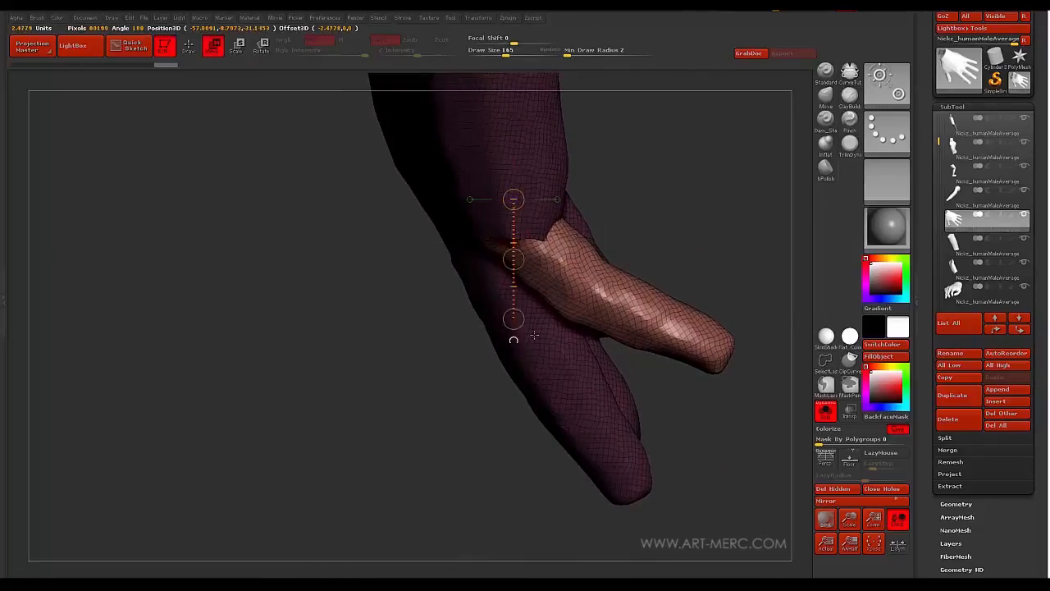
left_click_drag(514, 276, 513, 281)
left_click_drag(402, 345, 608, 328)
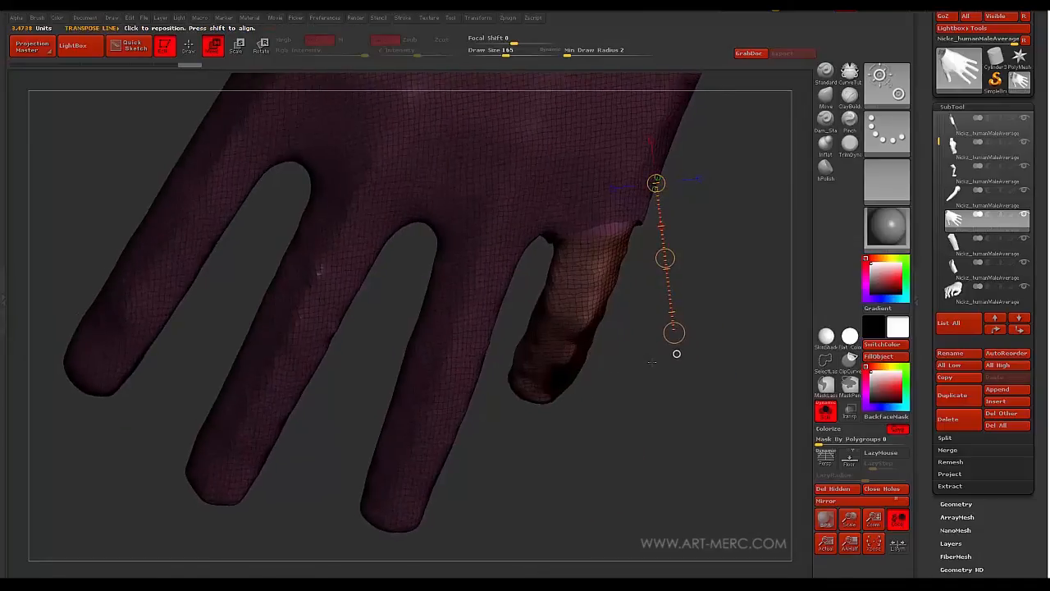
Turn off Solo and the polyframe wireframe to bring the whole figure back into view
left_click_drag(652, 361, 414, 389)
key("ctrl")
left_click_drag(397, 279, 722, 313, "alt")
left_click(825, 409)
key("shift+f")
left_click_drag(687, 236, 433, 291, "alt")
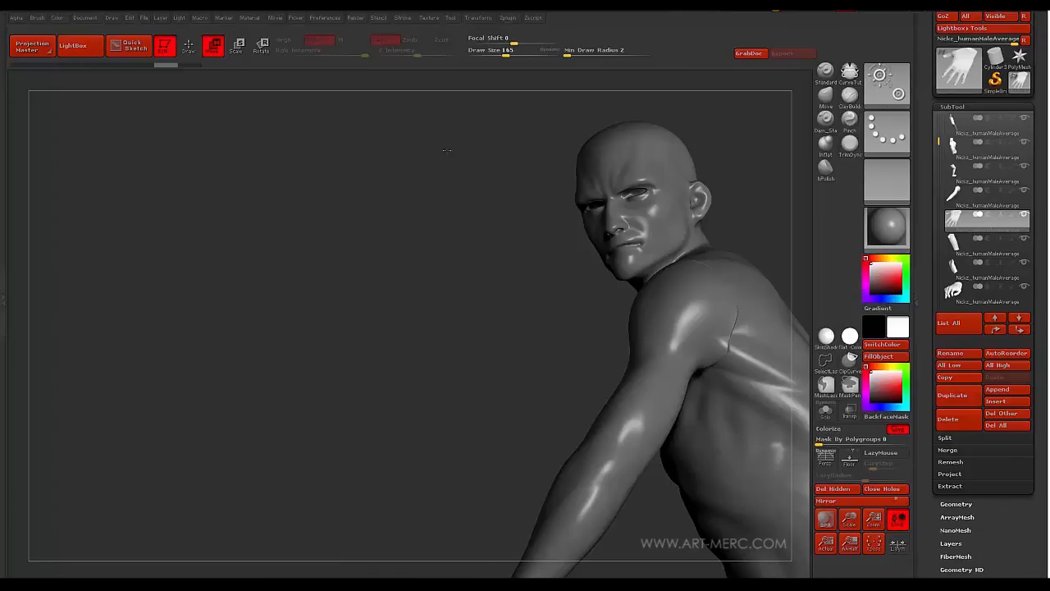
Draw a transpose line about 22.4 units long from the chin to the top of the head, centred on the face
mouse_move(493, 267)
left_mouse_down()
mouse_move(337, 281)
mouse_move(351, 339)
mouse_move(399, 260)
mouse_move(390, 267)
mouse_move(415, 265)
mouse_move(384, 269)
mouse_move(377, 176)
mouse_move(380, 261)
mouse_move(366, 277)
mouse_move(368, 182)
mouse_move(389, 210)
mouse_move(363, 246)
mouse_move(365, 201)
mouse_move(407, 205)
mouse_move(353, 204)
mouse_move(348, 179)
mouse_move(331, 283)
mouse_move(334, 271)
mouse_move(476, 271)
mouse_move(502, 238)
mouse_move(481, 169)
mouse_move(513, 154)
left_mouse_up()
left_click_drag(345, 175, 384, 336)
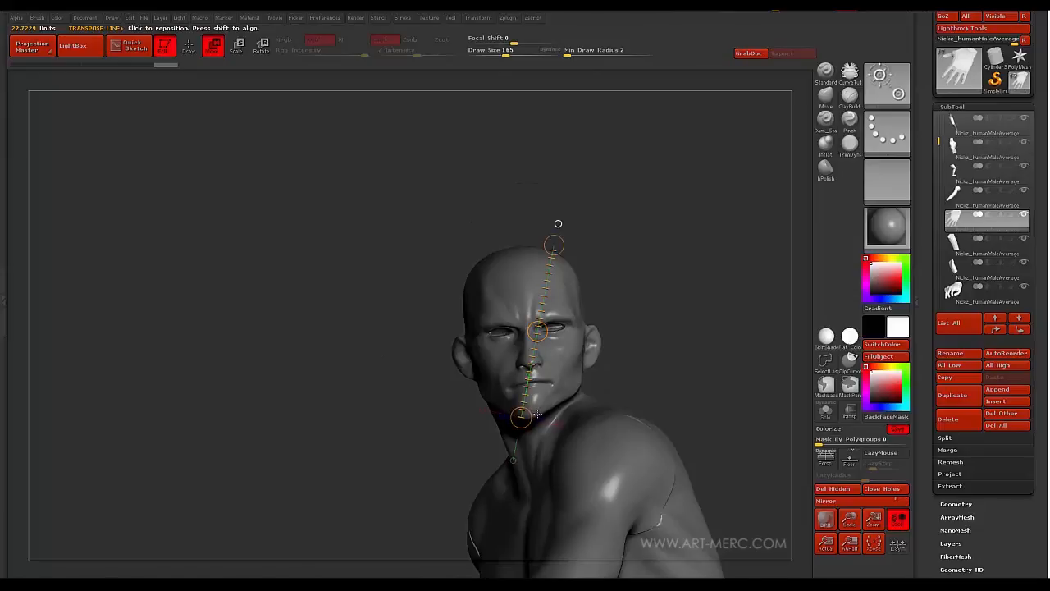
mouse_move(538, 414)
left_mouse_down()
mouse_move(536, 283)
mouse_move(522, 240)
left_mouse_up()
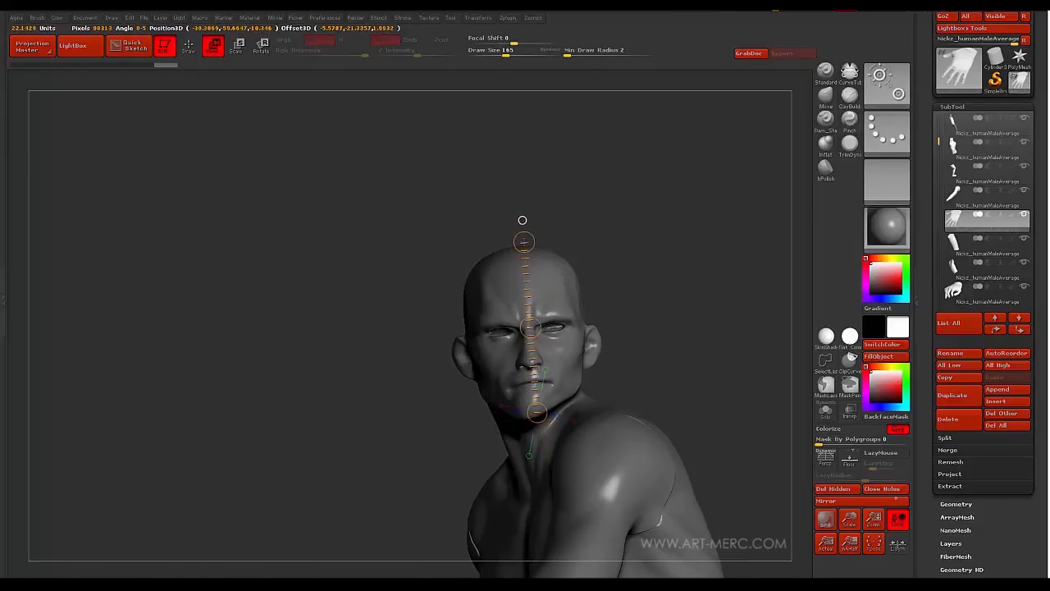
left_click_drag(538, 325, 531, 327)
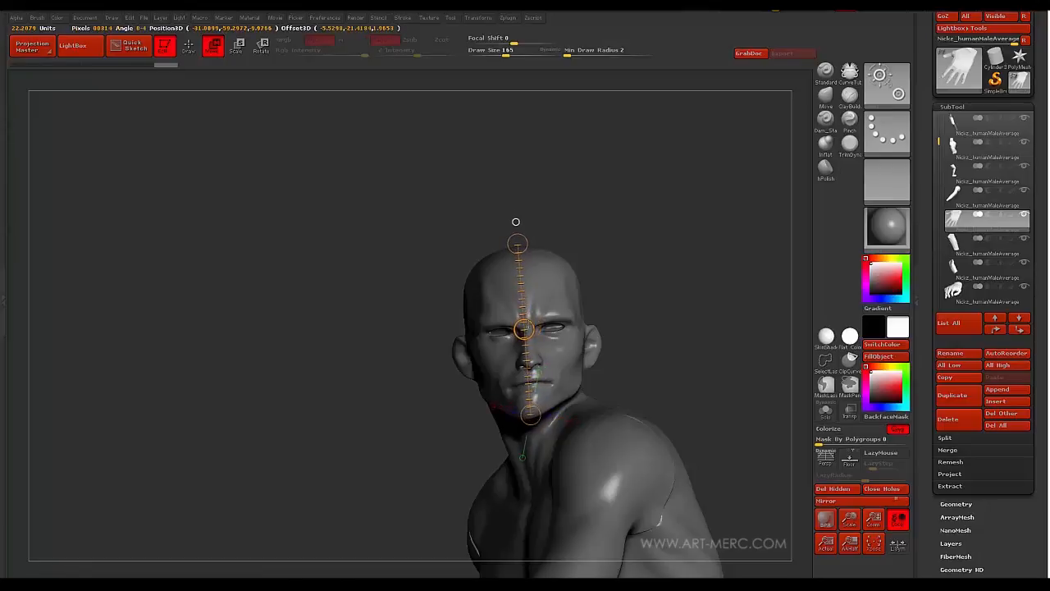
left_click_drag(523, 277, 523, 278)
mouse_move(514, 223)
left_mouse_down()
mouse_move(527, 213)
mouse_move(514, 209)
mouse_move(518, 222)
left_mouse_up()
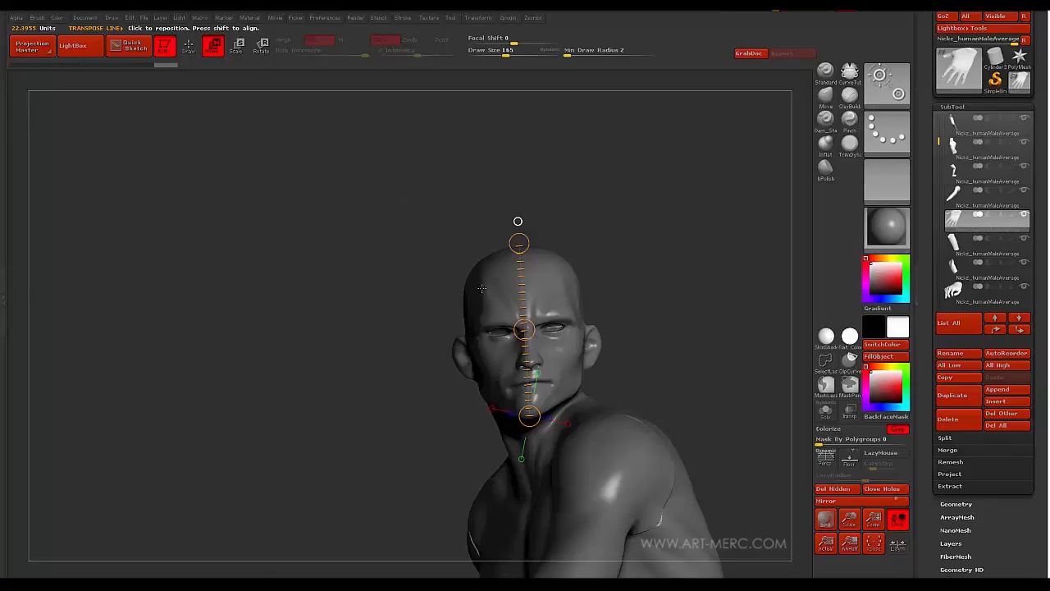
Set the transpose line's Calibration Distance to 1 so the head height serves as one unit
left_click(331, 19)
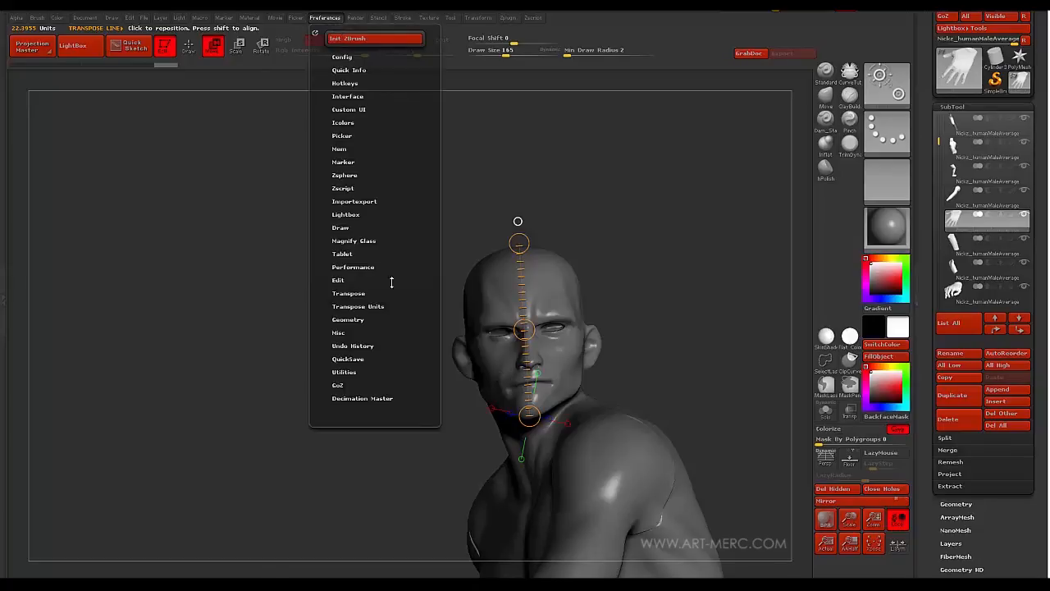
left_click(334, 306)
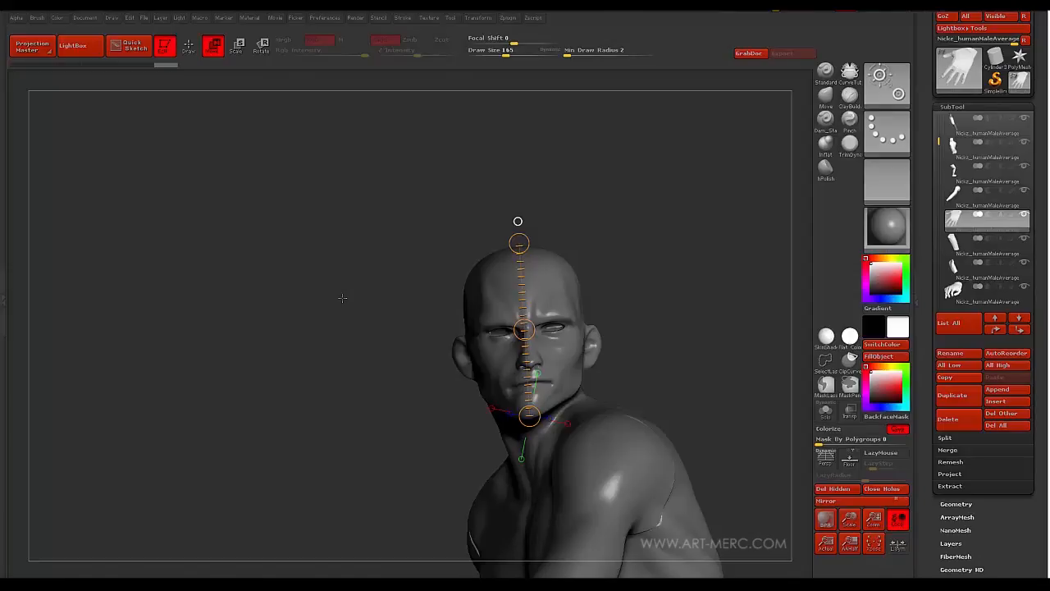
left_click(325, 18)
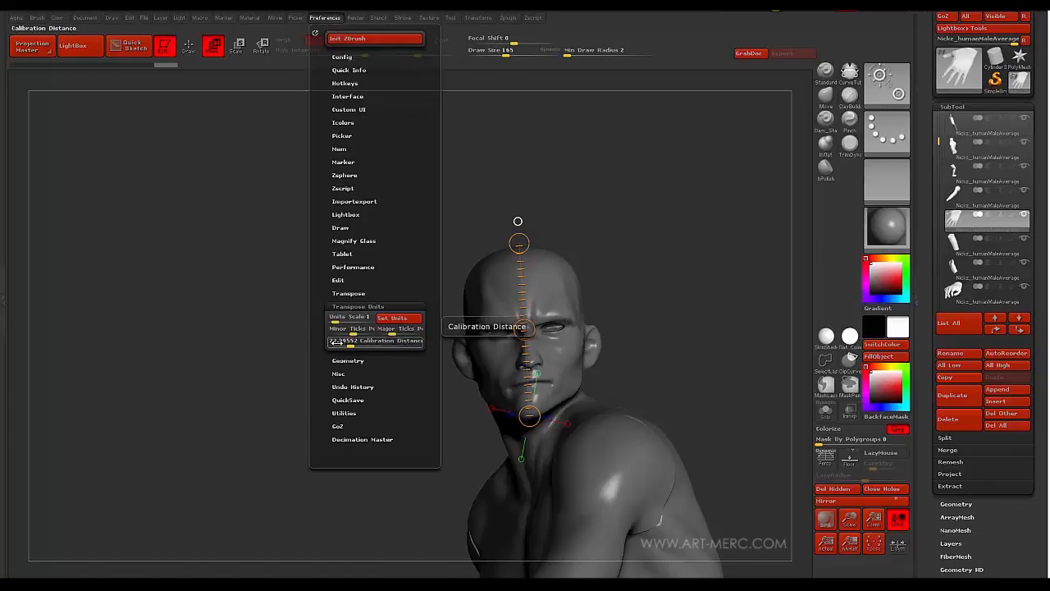
left_click(334, 340)
type("1")
key("Return")
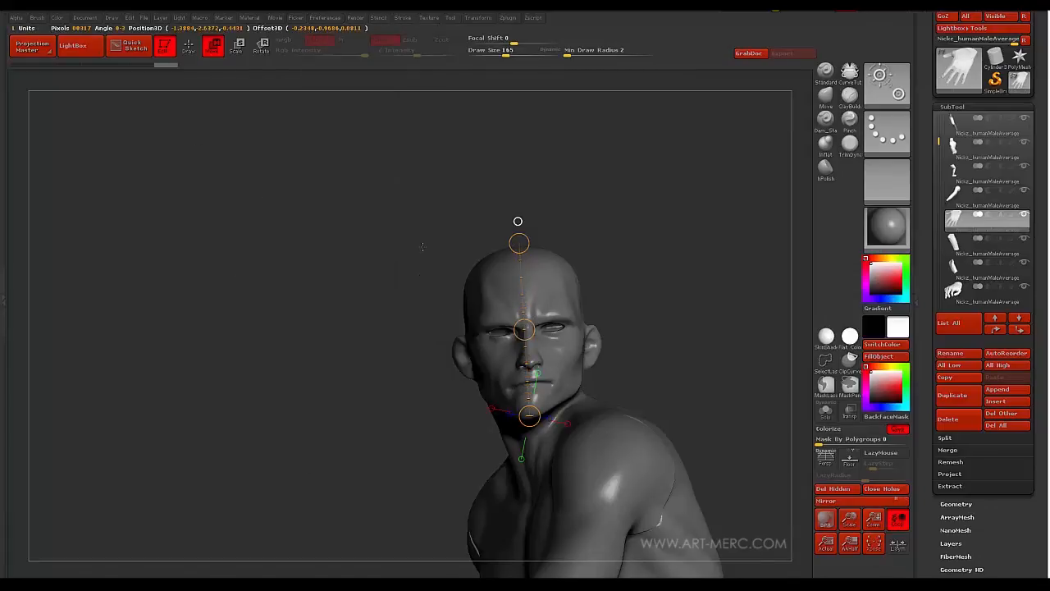
Review the calibration setting and measure the open hand's upper arm with a transpose line from shoulder to elbow
left_click_drag(372, 252, 404, 271)
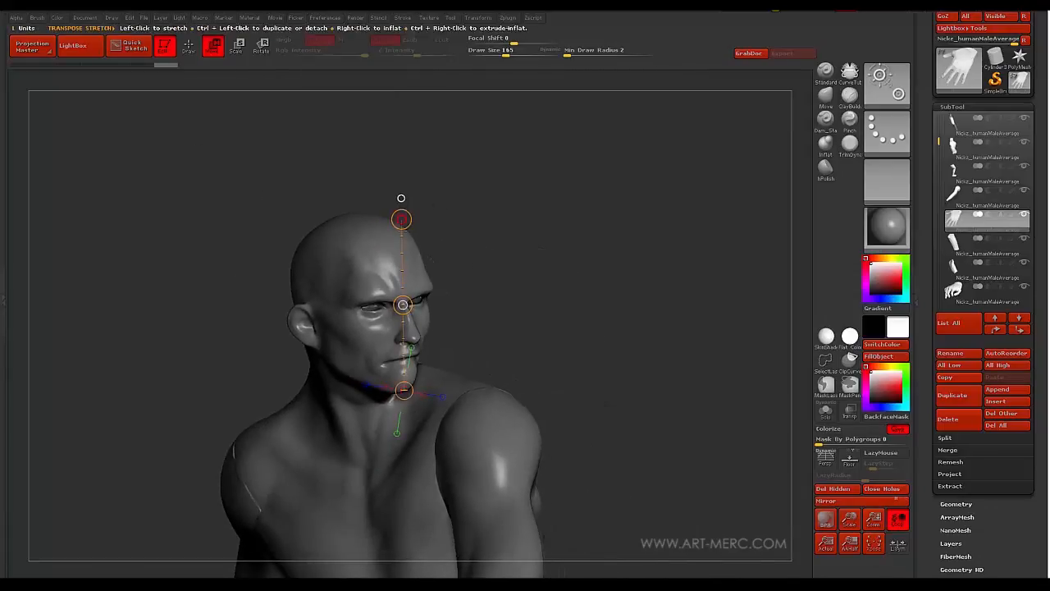
left_click_drag(508, 276, 297, 66)
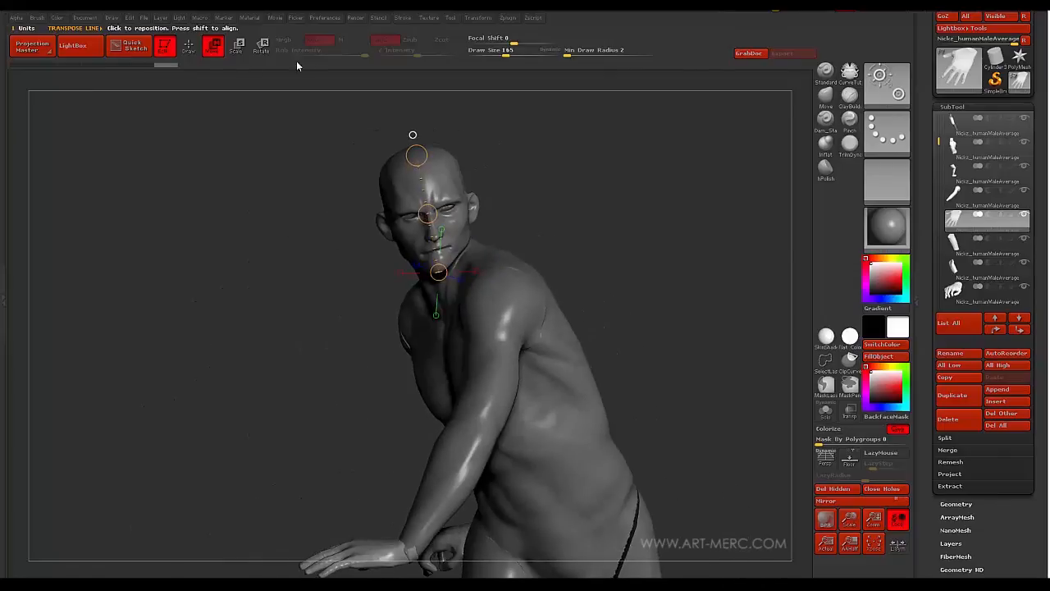
left_click(325, 18)
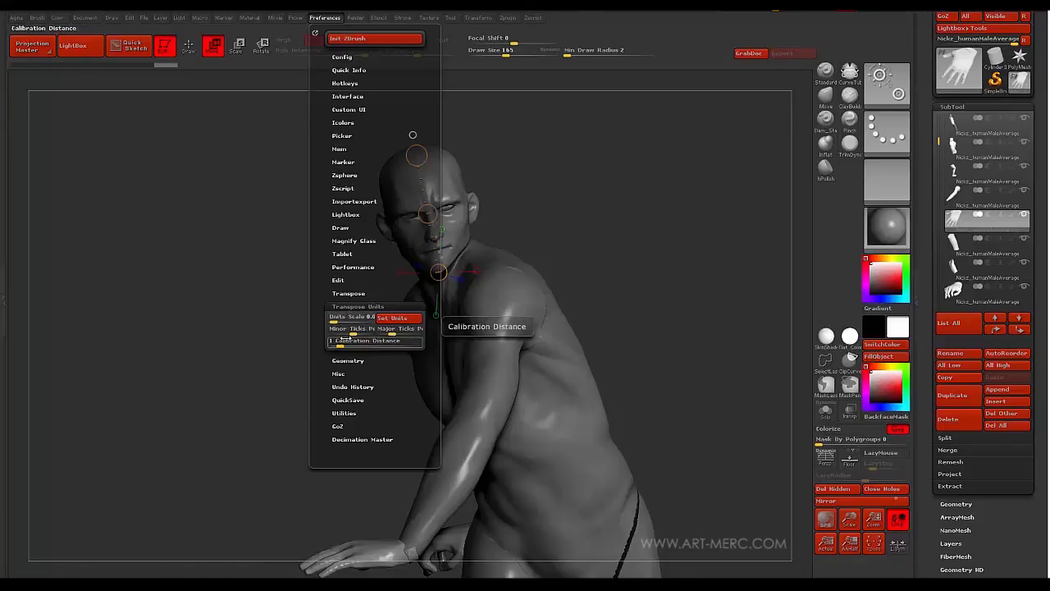
left_click_drag(244, 227, 510, 259)
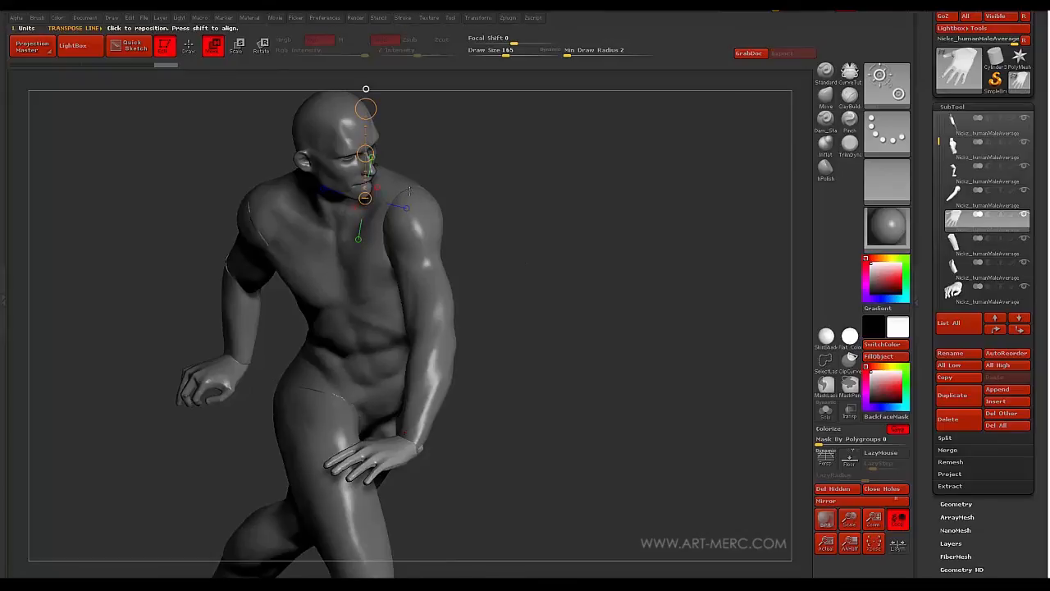
left_click_drag(410, 191, 435, 314)
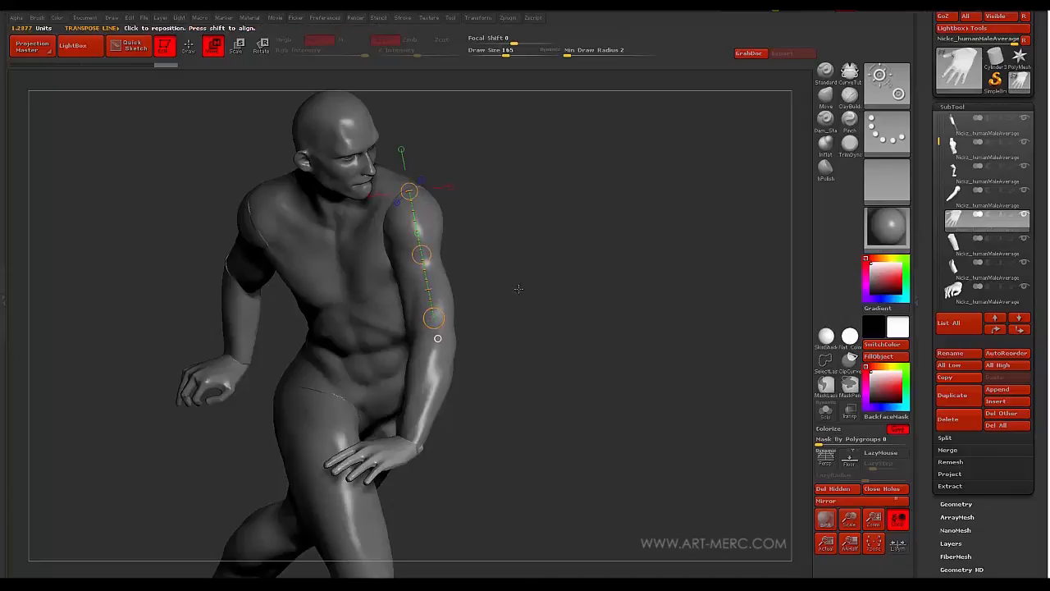
mouse_move(519, 291)
left_mouse_down()
mouse_move(528, 293)
mouse_move(515, 290)
left_mouse_up()
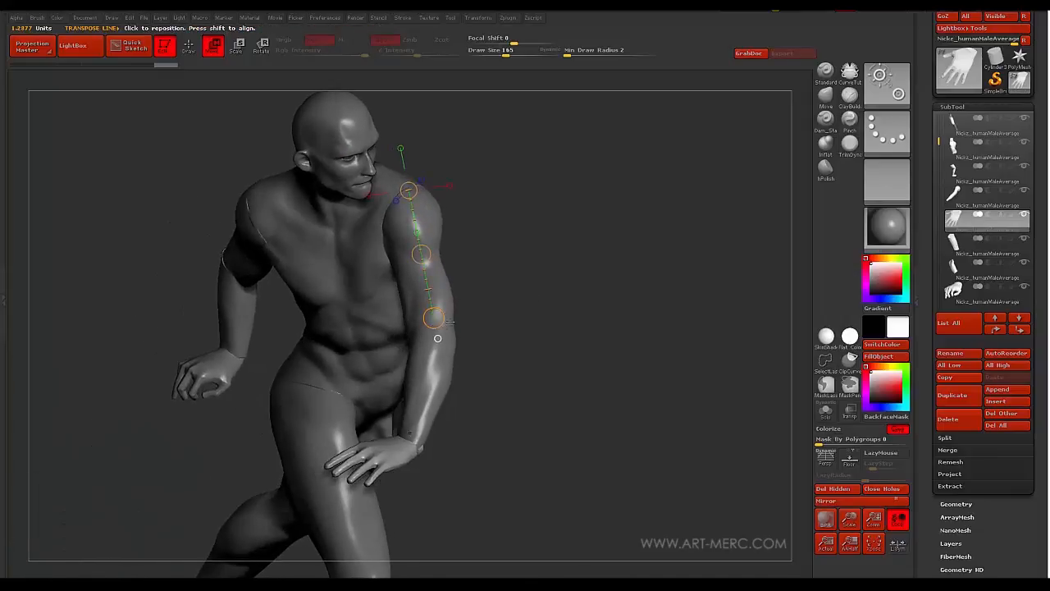
Measure the open hand's forearm with a transpose line from the elbow to the wrist
left_click_drag(449, 319, 409, 436)
left_click_drag(527, 368, 415, 448)
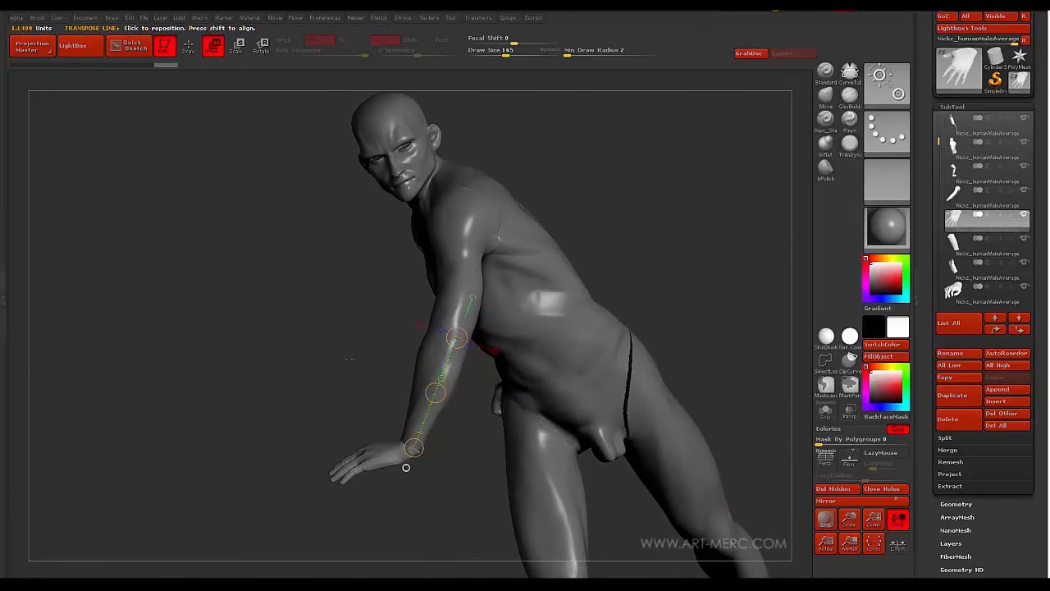
left_click_drag(338, 363, 294, 255)
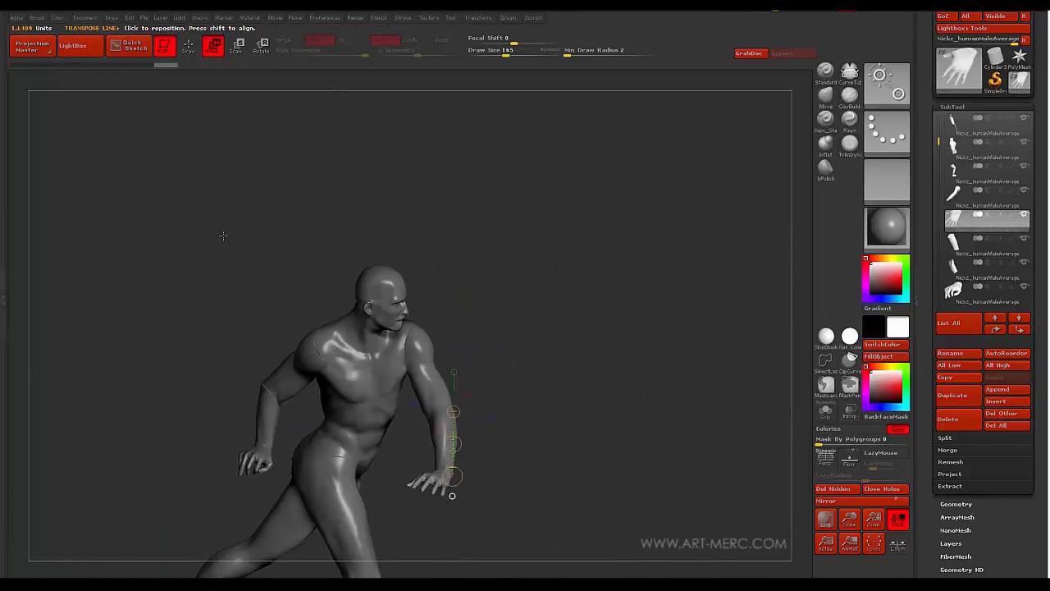
Measure the curled hand's forearm with transpose lines from elbow to wrist, from the side and again from behind
left_click_drag(223, 236, 390, 248)
left_click_drag(297, 208, 548, 176, "alt")
left_click_drag(548, 176, 614, 209)
left_click_drag(613, 209, 547, 191)
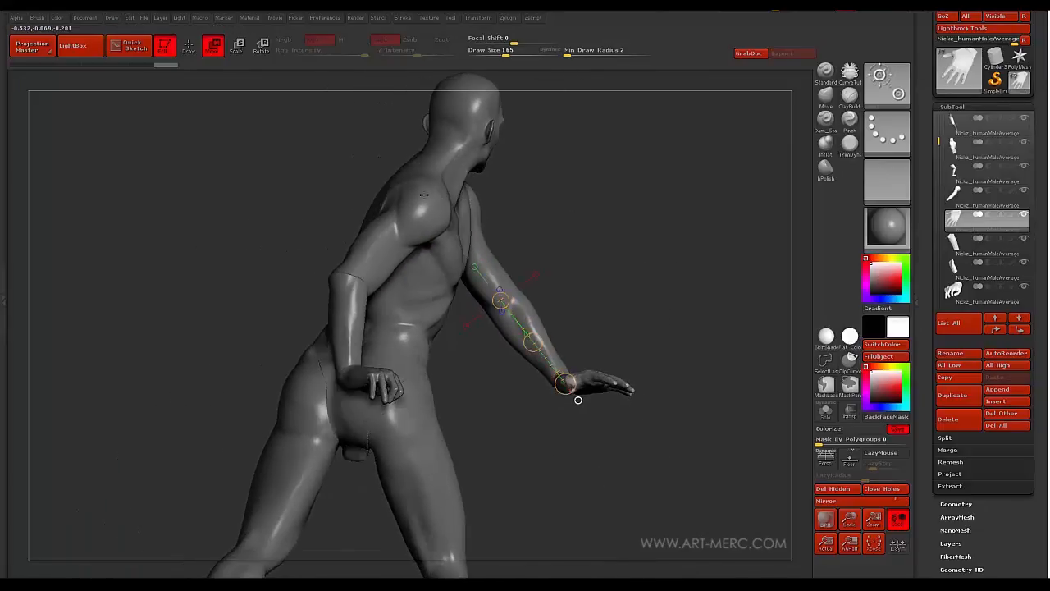
mouse_move(430, 191)
left_mouse_down()
mouse_move(341, 277)
mouse_move(317, 251)
mouse_move(291, 247)
mouse_move(267, 293)
mouse_move(265, 234)
mouse_move(307, 277)
mouse_move(337, 271)
mouse_move(342, 341)
mouse_move(329, 353)
left_mouse_up()
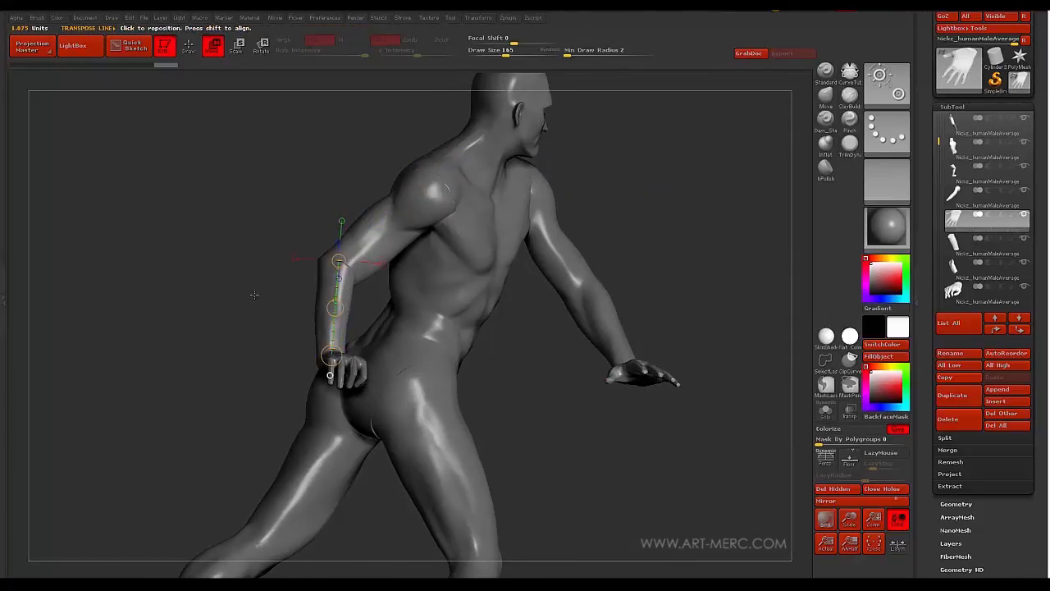
left_click_drag(254, 296, 317, 293)
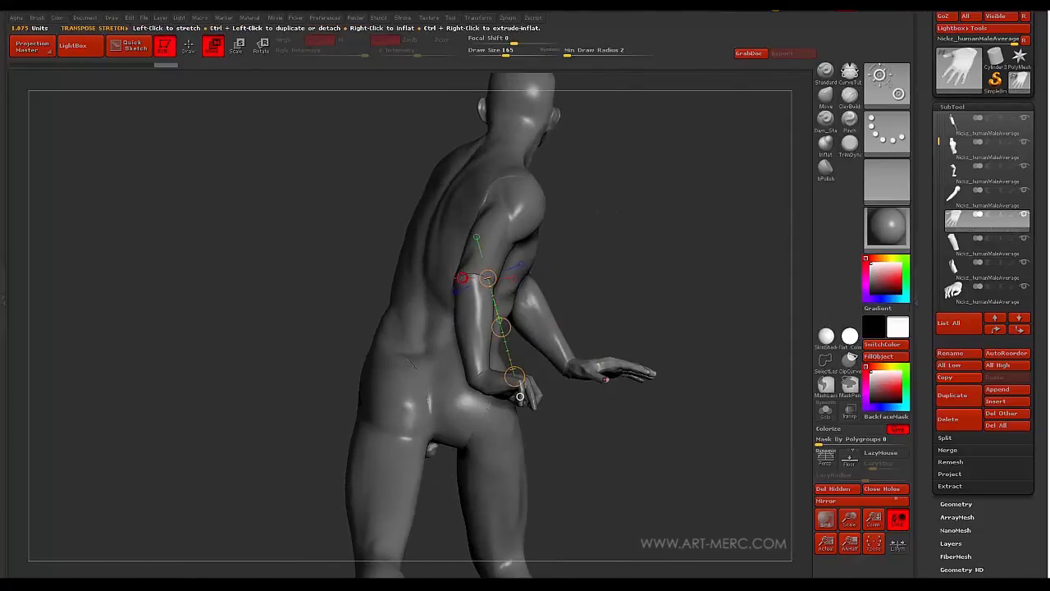
mouse_move(487, 279)
left_mouse_down()
mouse_move(426, 276)
mouse_move(472, 353)
mouse_move(477, 404)
left_mouse_up()
left_click_drag(304, 296, 209, 283)
left_click_drag(210, 246, 224, 228, "alt")
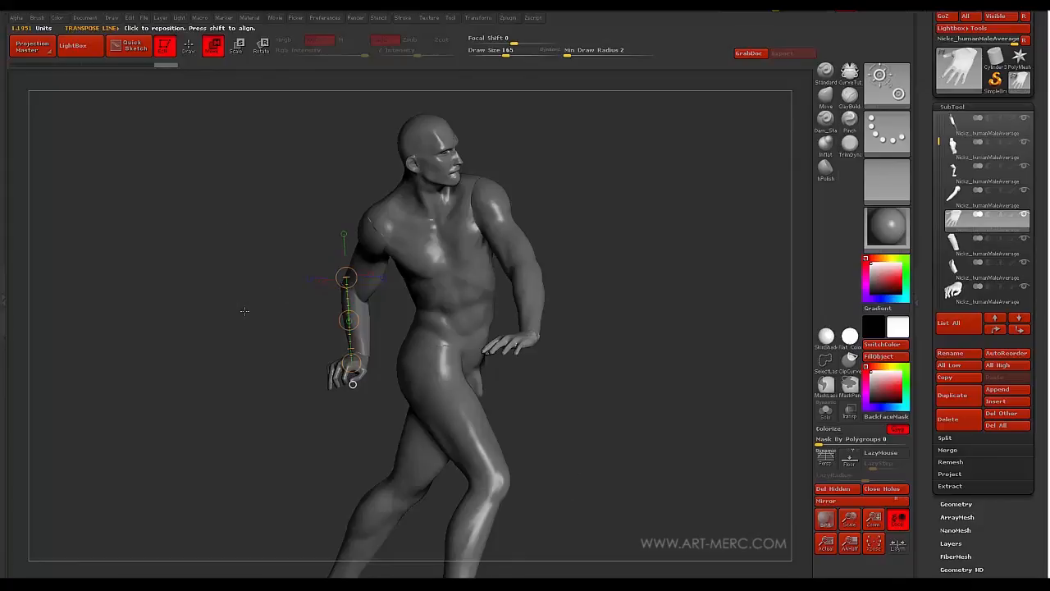
Make the curled hand's forearm the active subtool, draw a transpose line from elbow to wrist, and try adjusting the forearm with it
left_click_drag(279, 306, 320, 317, "alt")
left_click(389, 266, "alt")
mouse_move(306, 233)
left_mouse_down()
mouse_move(307, 376)
mouse_move(346, 395)
mouse_move(340, 406)
left_mouse_up()
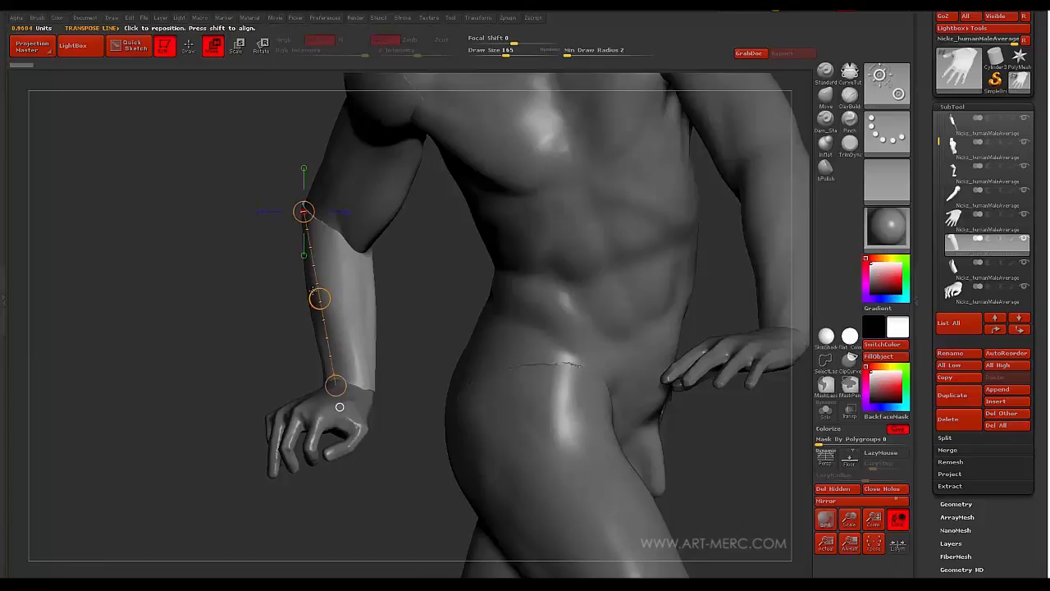
left_click_drag(319, 299, 295, 311)
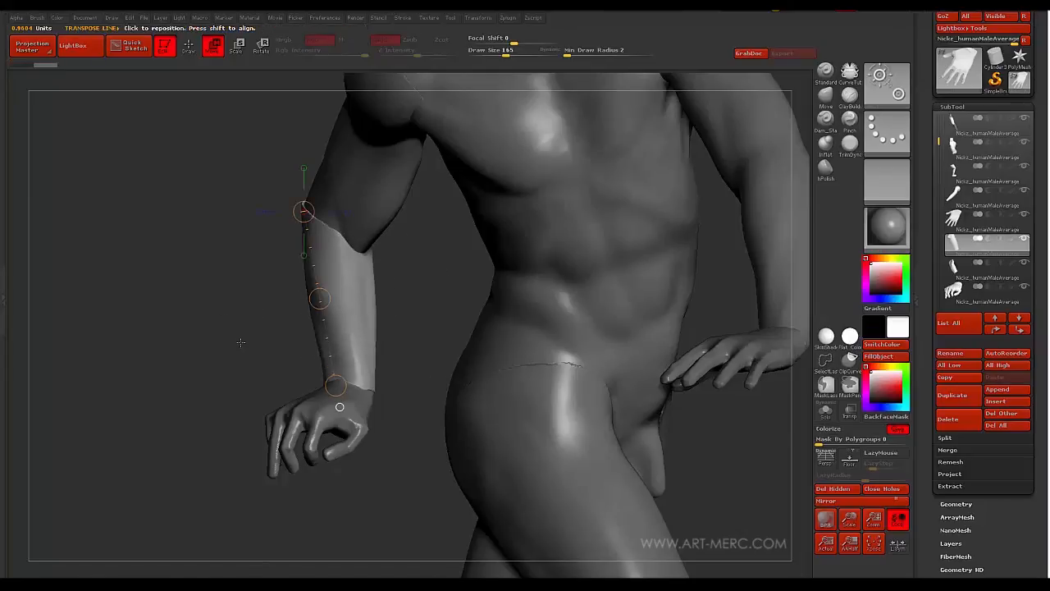
Return to Draw mode and review the whole figure from several sides with perspective turned on
mouse_move(249, 363)
left_mouse_down("alt")
mouse_move(258, 280)
mouse_move(255, 371)
mouse_move(298, 266)
mouse_move(281, 277)
mouse_move(280, 320)
mouse_move(276, 307)
mouse_move(227, 287)
left_mouse_up("alt")
key("q")
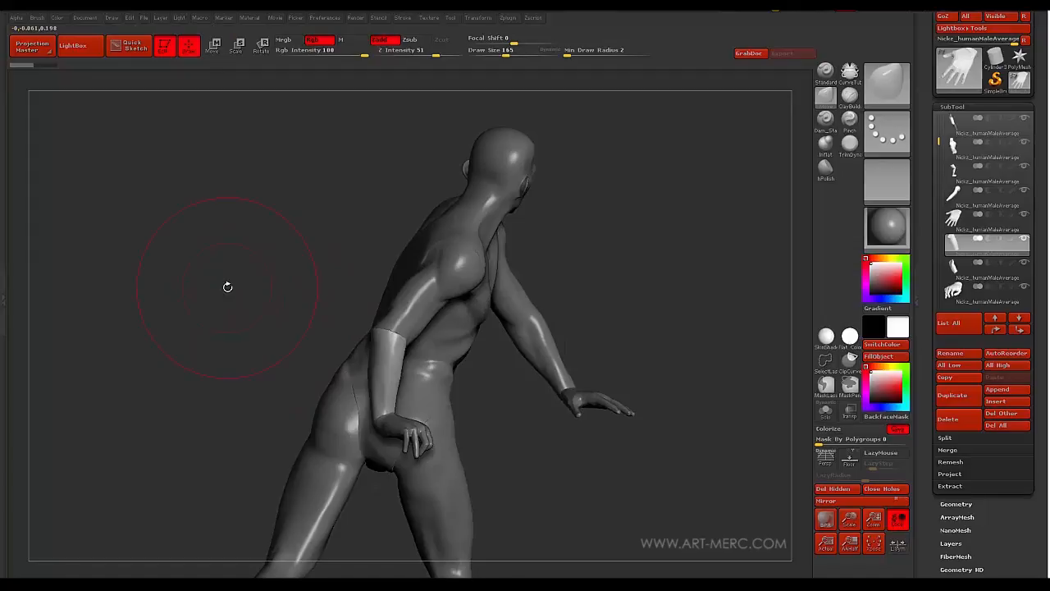
left_click_drag(293, 323, 229, 293)
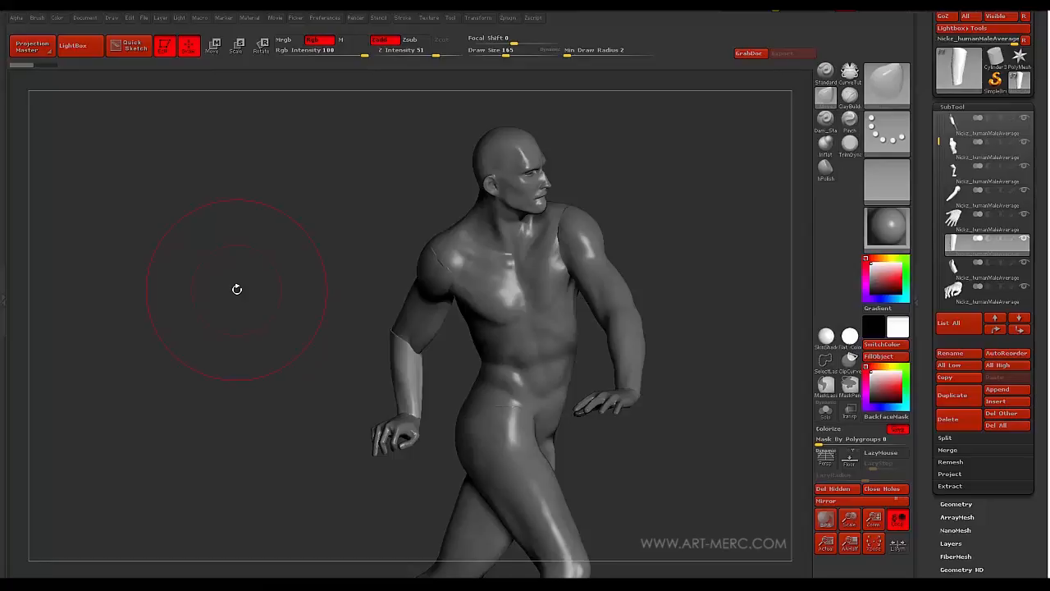
left_click_drag(270, 260, 315, 243)
left_click_drag(221, 240, 259, 253)
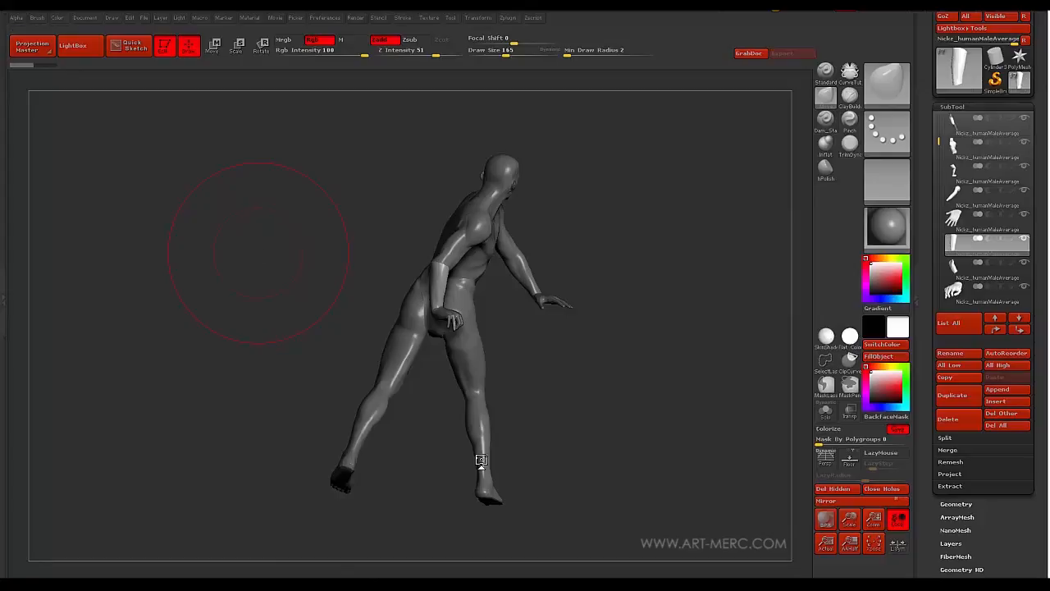
mouse_move(223, 281)
left_mouse_down()
mouse_move(209, 294)
mouse_move(244, 300)
mouse_move(230, 306)
mouse_move(243, 328)
mouse_move(199, 295)
mouse_move(222, 290)
mouse_move(209, 318)
mouse_move(209, 303)
mouse_move(222, 305)
mouse_move(198, 316)
mouse_move(200, 304)
mouse_move(211, 311)
mouse_move(200, 314)
mouse_move(208, 331)
mouse_move(195, 324)
mouse_move(205, 318)
mouse_move(194, 281)
mouse_move(202, 302)
mouse_move(192, 303)
mouse_move(203, 303)
left_mouse_up()
key("p")
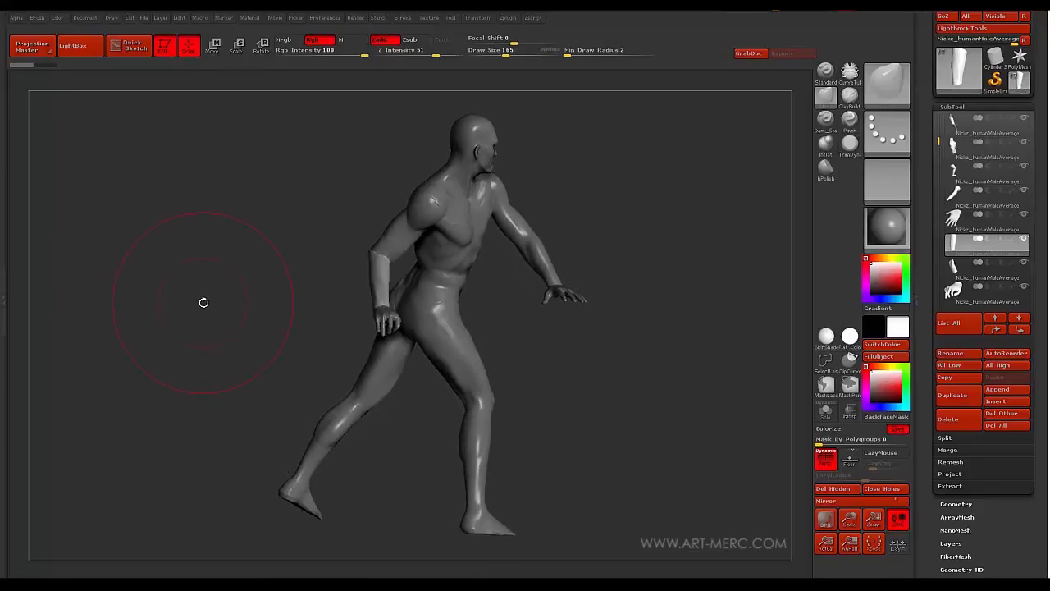